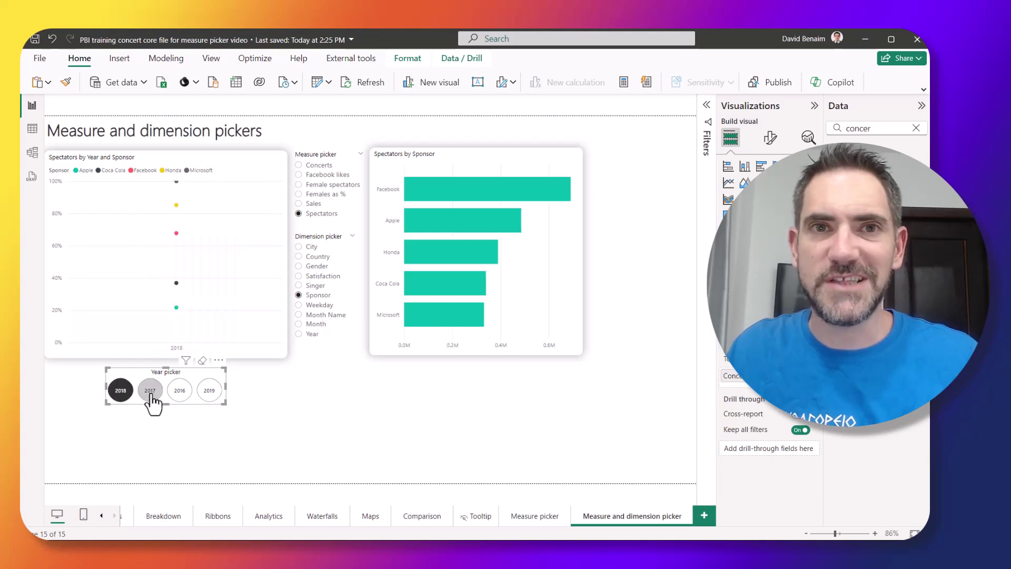
Step: Add 2017 and 2016 to the Year filter and switch both charts to Female spectators
{"action": "left_click", "coordinate": [150, 394]}
{"action": "left_click", "coordinate": [180, 394]}
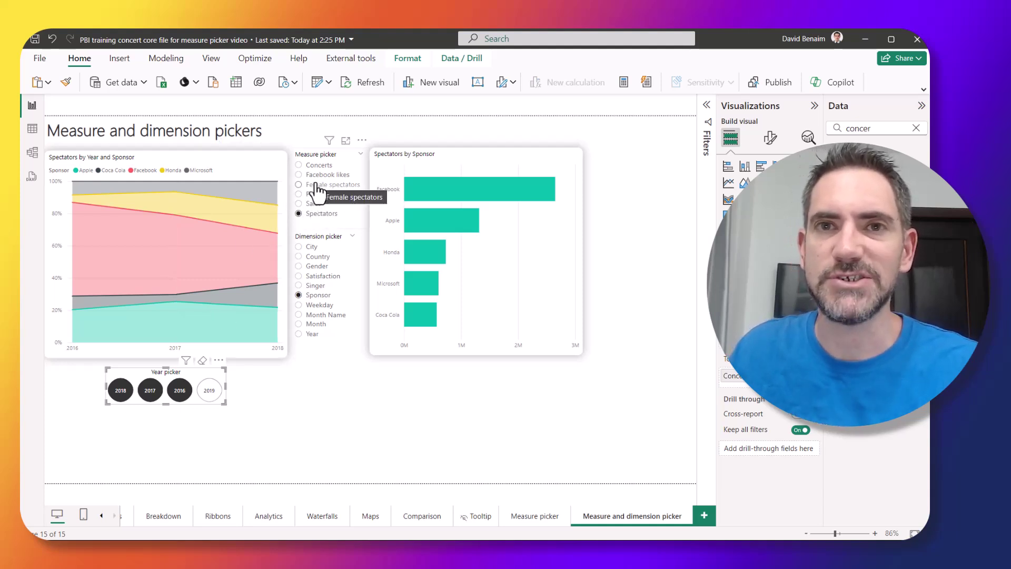
{"action": "left_click", "coordinate": [299, 164]}
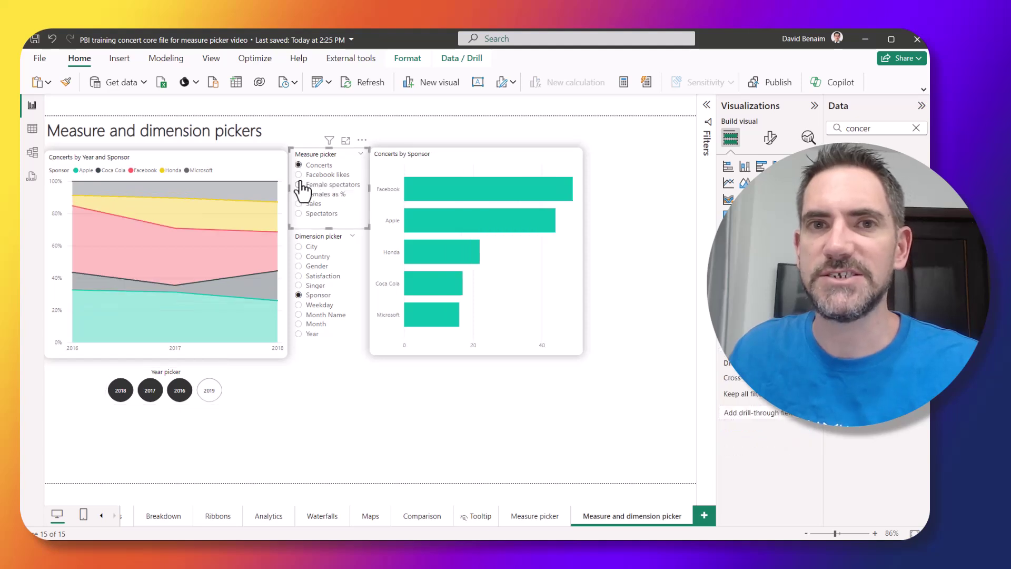
{"action": "left_click", "coordinate": [299, 185]}
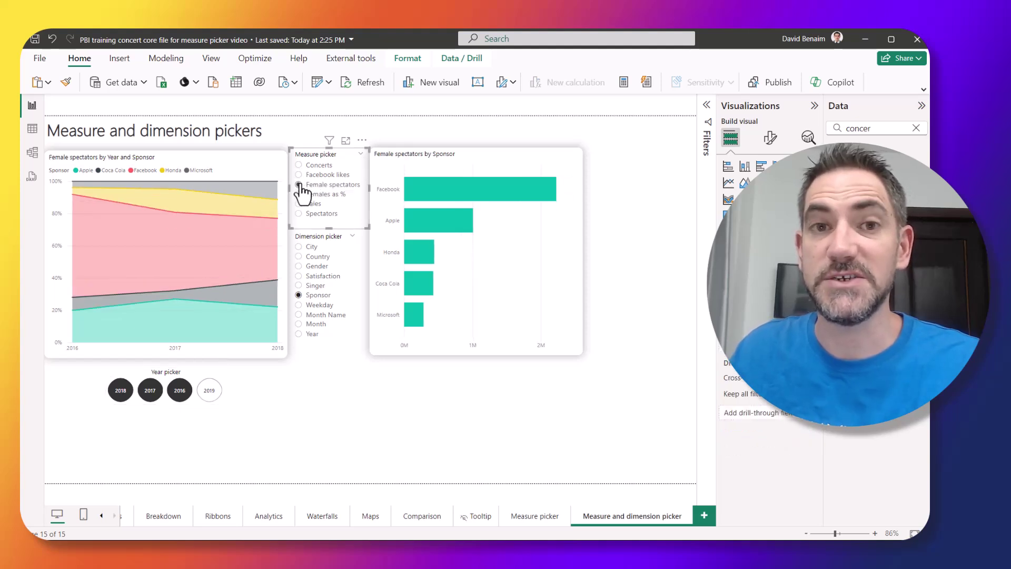
Step: Break both charts down by Satisfaction, then go to the Measure picker page
{"action": "left_click", "coordinate": [300, 305]}
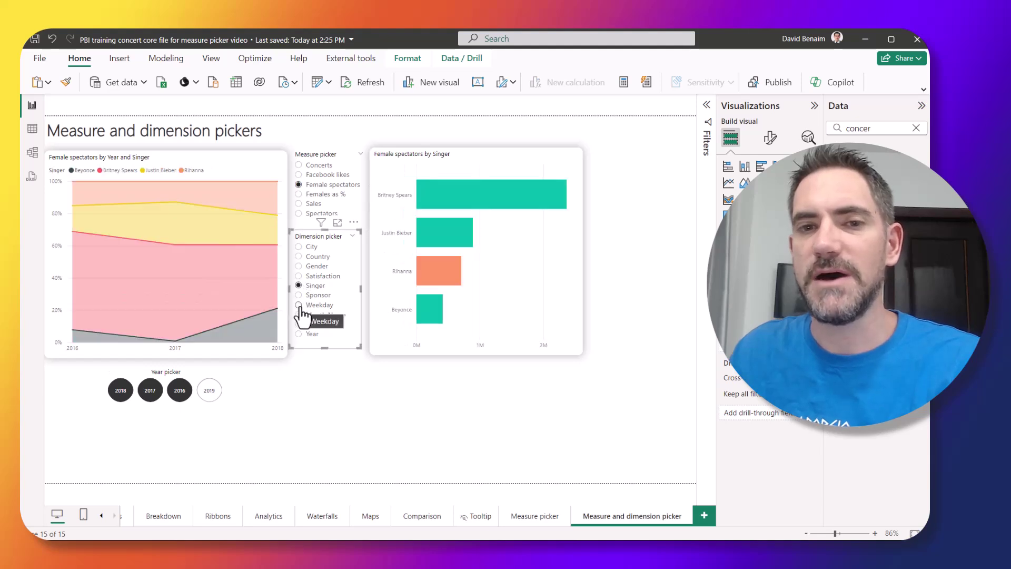
{"action": "left_click", "coordinate": [299, 247]}
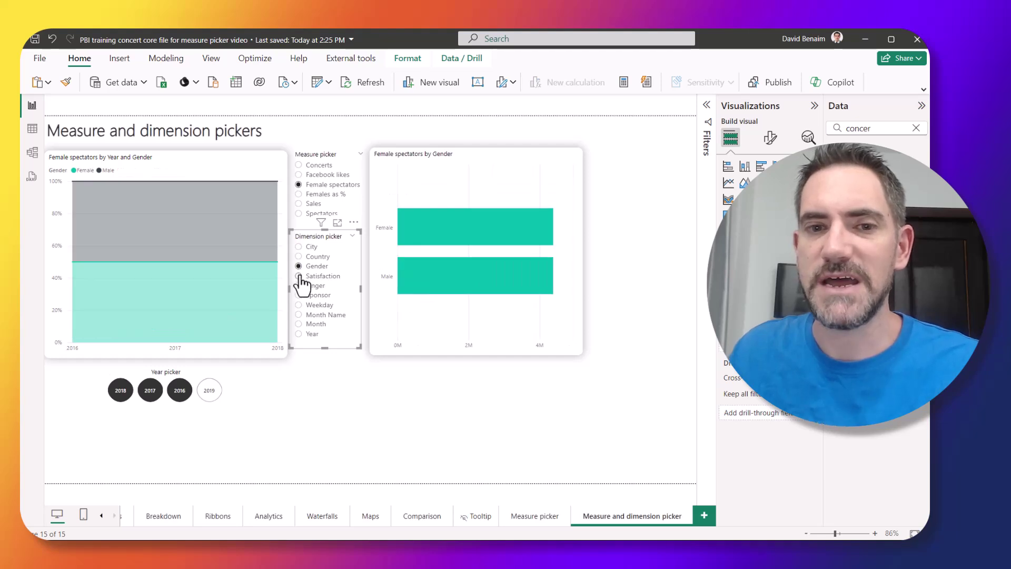
{"action": "left_click", "coordinate": [299, 276]}
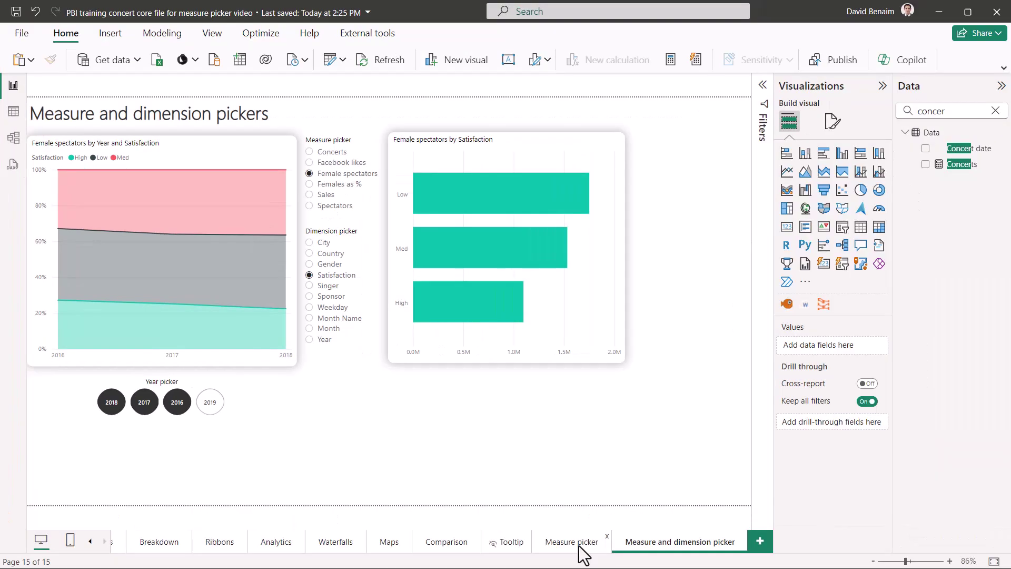
{"action": "left_click", "coordinate": [542, 519]}
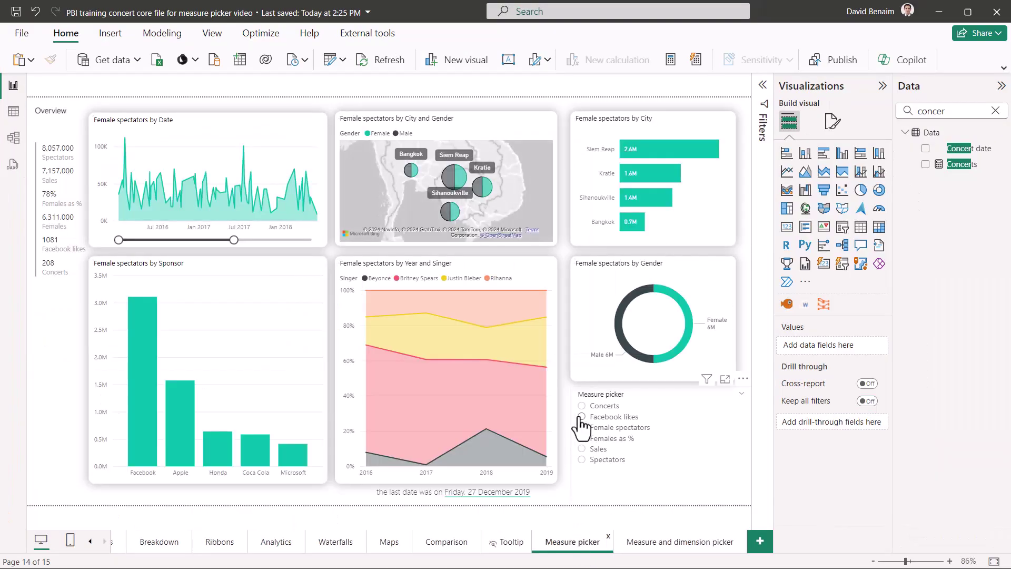
{"action": "left_click", "coordinate": [582, 416]}
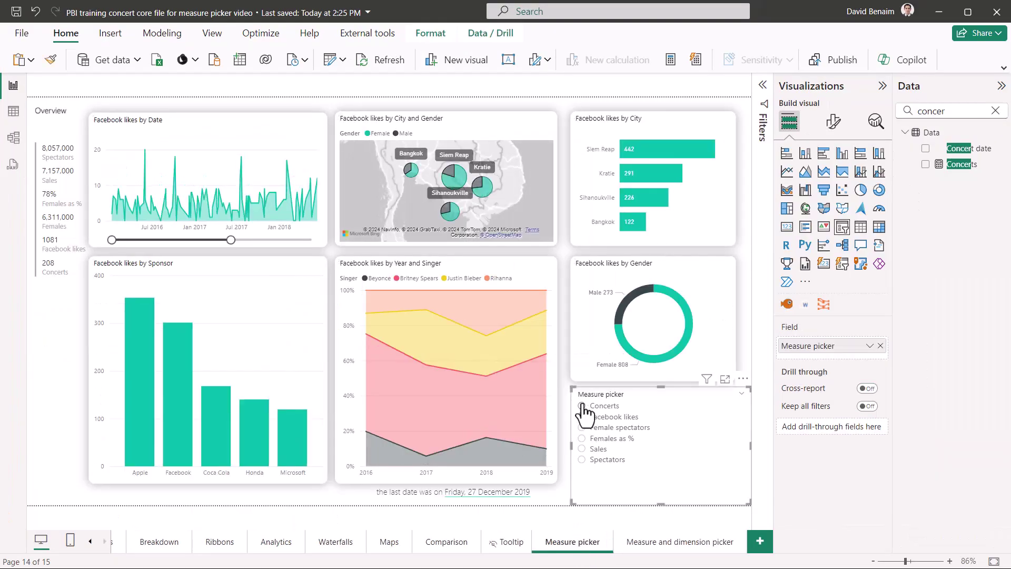
{"action": "left_click", "coordinate": [582, 407]}
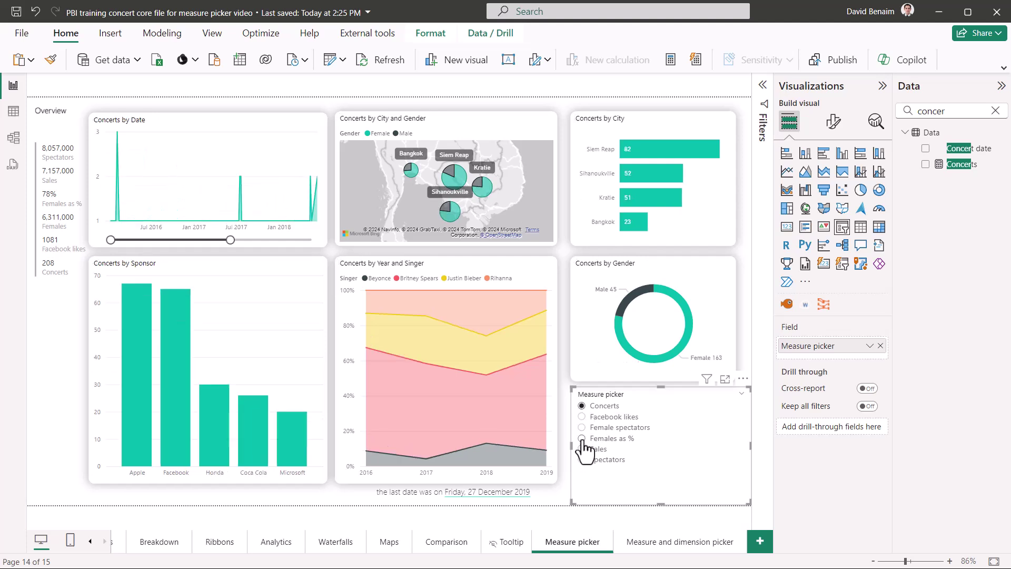
{"action": "left_click", "coordinate": [582, 438]}
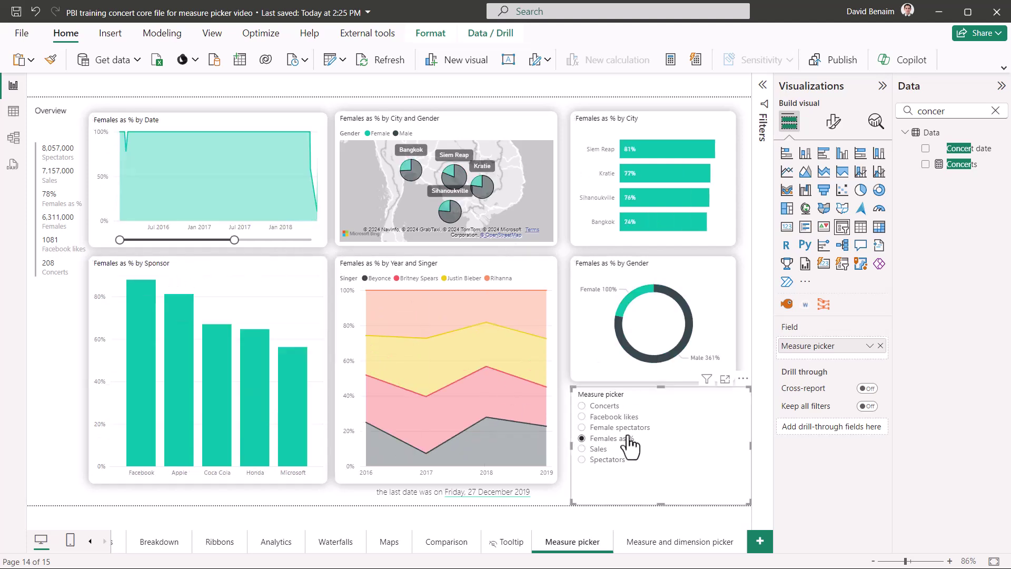
{"action": "left_click", "coordinate": [582, 459]}
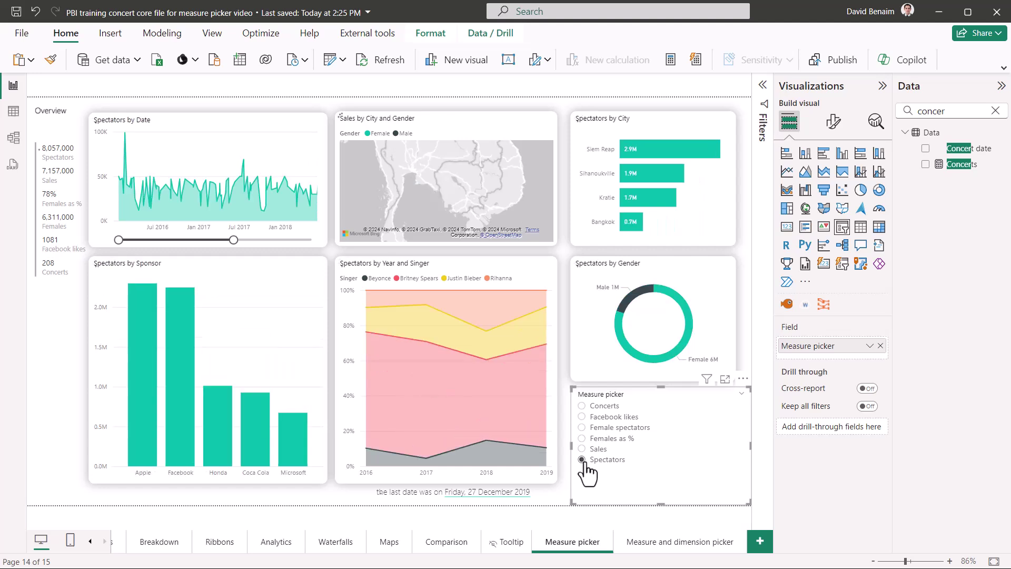
{"action": "left_click", "coordinate": [582, 427]}
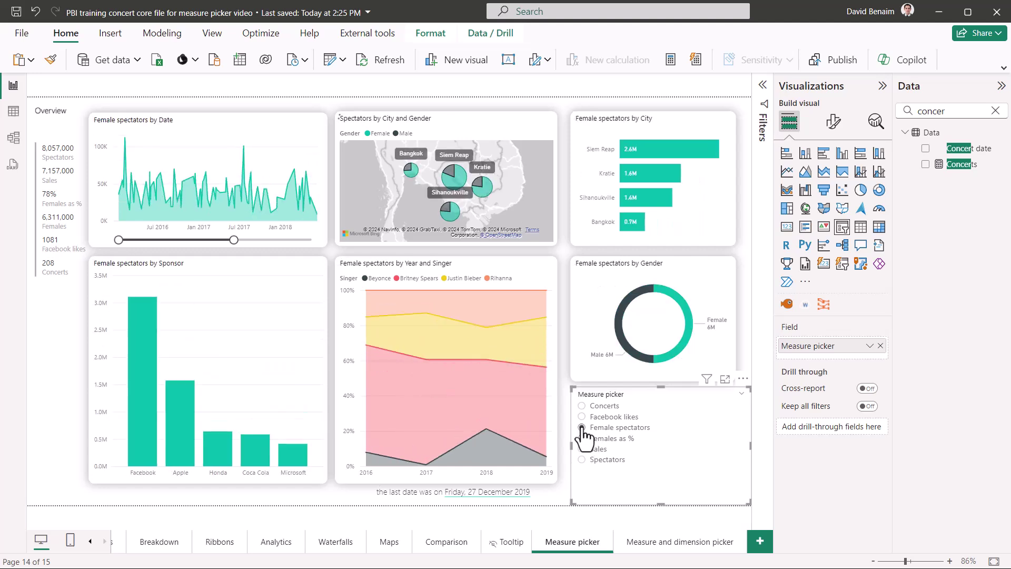
Step: Add a blank report page and start a new Fields parameter from Modeling's New parameter
{"action": "left_click", "coordinate": [761, 543]}
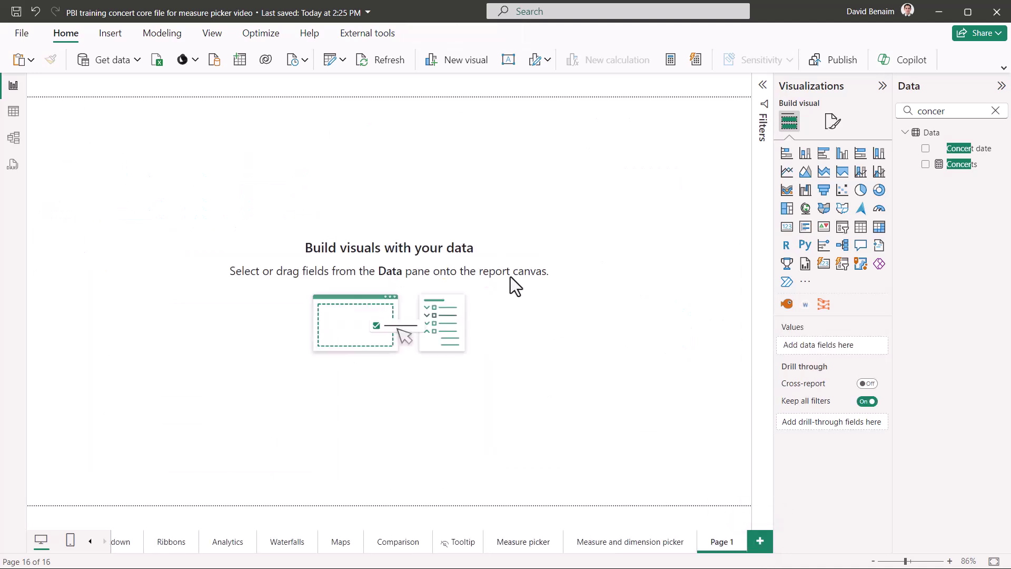
{"action": "left_click", "coordinate": [156, 35]}
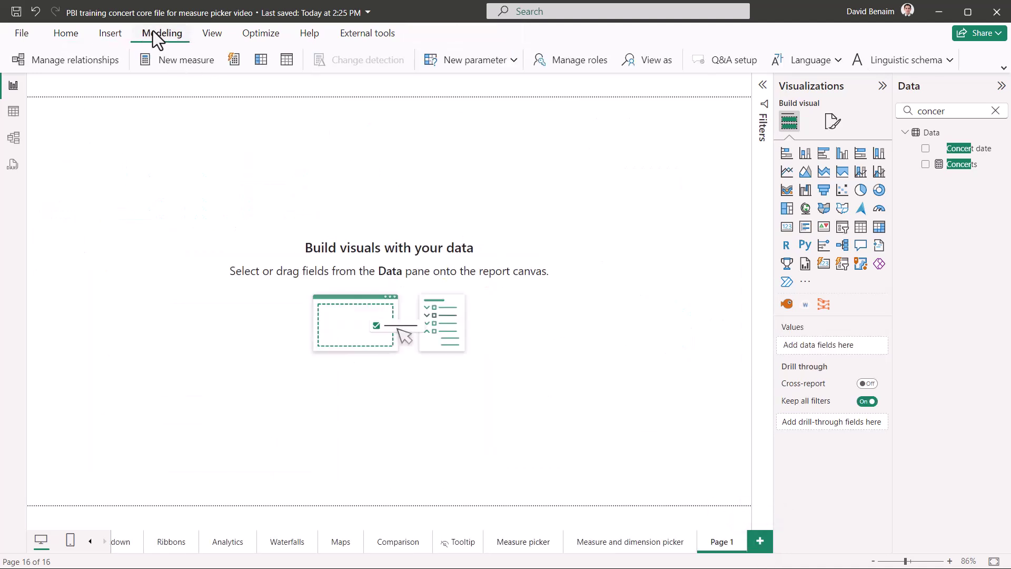
{"action": "left_click", "coordinate": [484, 61]}
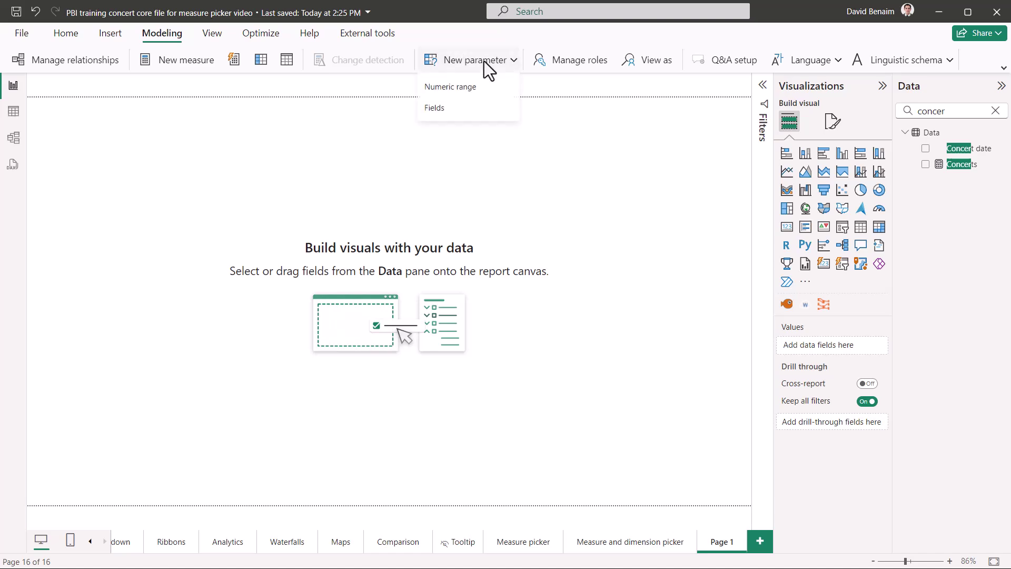
{"action": "left_click", "coordinate": [469, 112]}
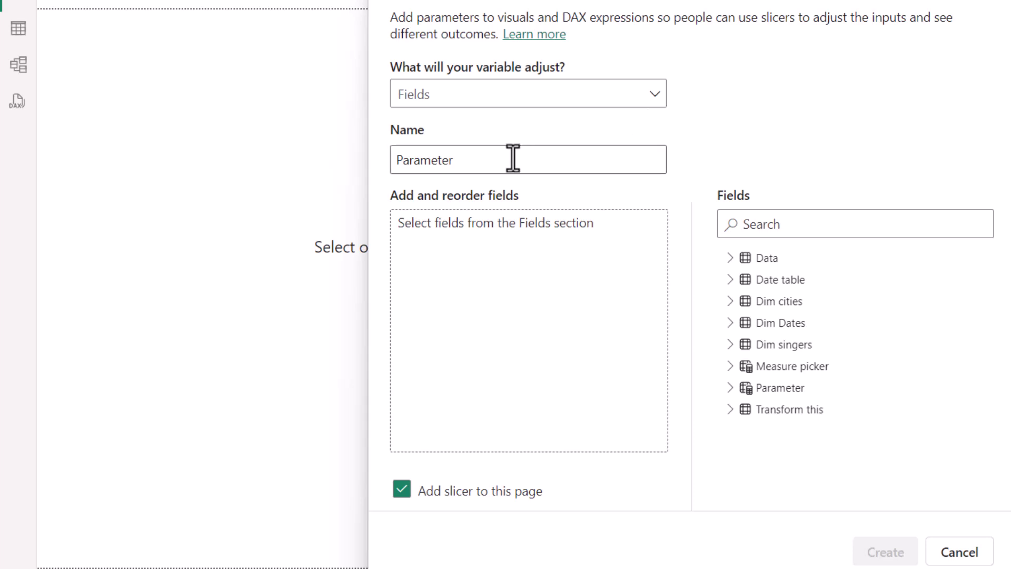
Step: Name the parameter 'Measure slicer' and add the Concerts measure from the Data table
{"action": "double_click", "coordinate": [459, 161]}
{"action": "type", "text": "Measure slic"}
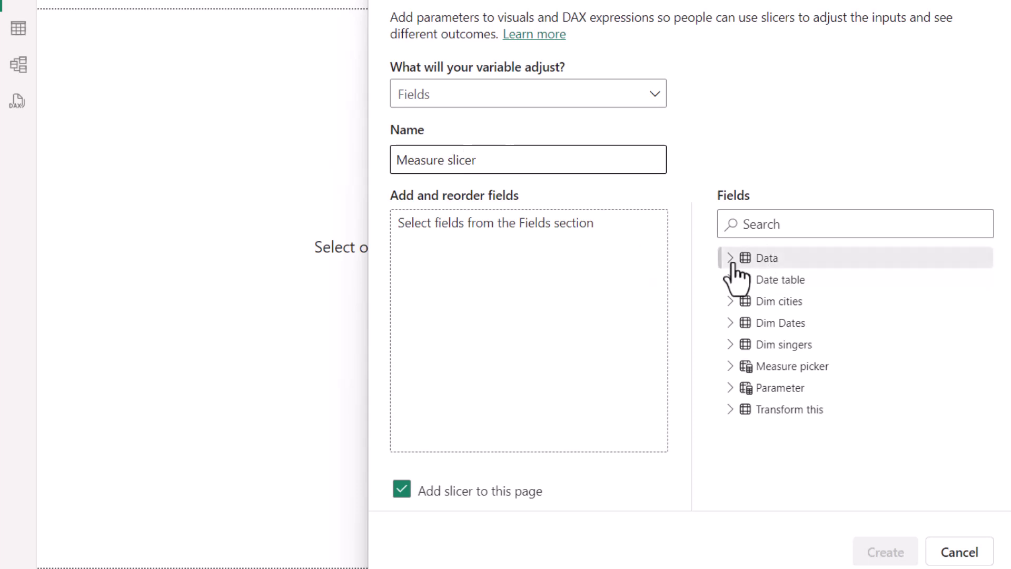
{"action": "left_click", "coordinate": [760, 261]}
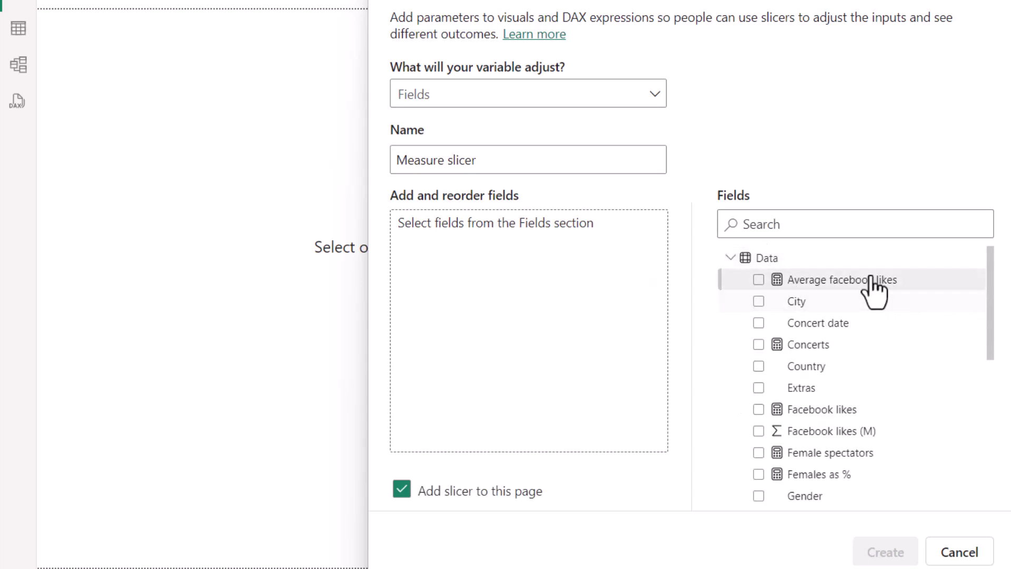
{"action": "left_click", "coordinate": [759, 345]}
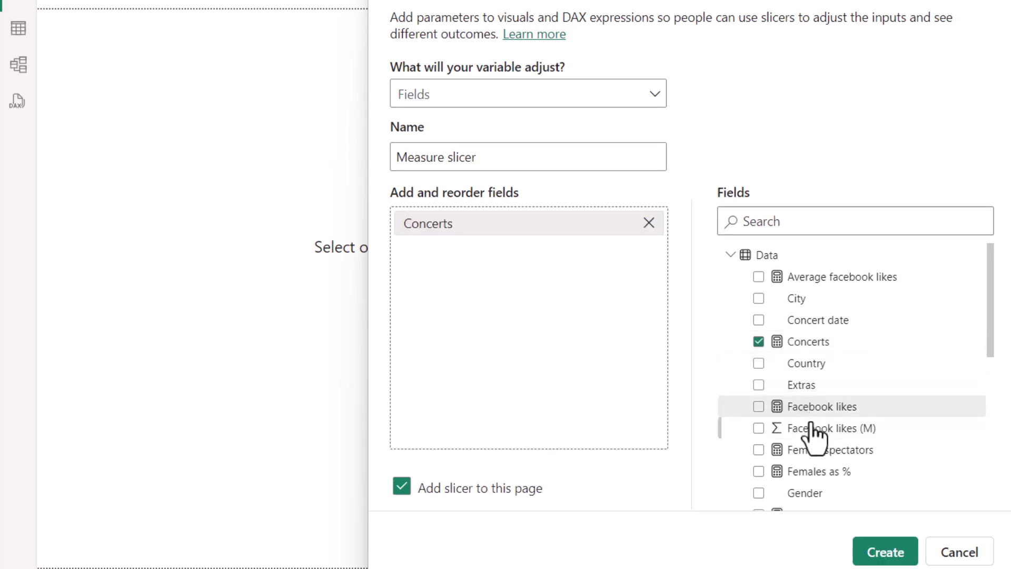
Step: Add Facebook likes, Female spectators, Females as %, Sales, Sales YoY%, Sales YTD and Spectators
{"action": "left_click", "coordinate": [810, 408]}
{"action": "left_click", "coordinate": [822, 451]}
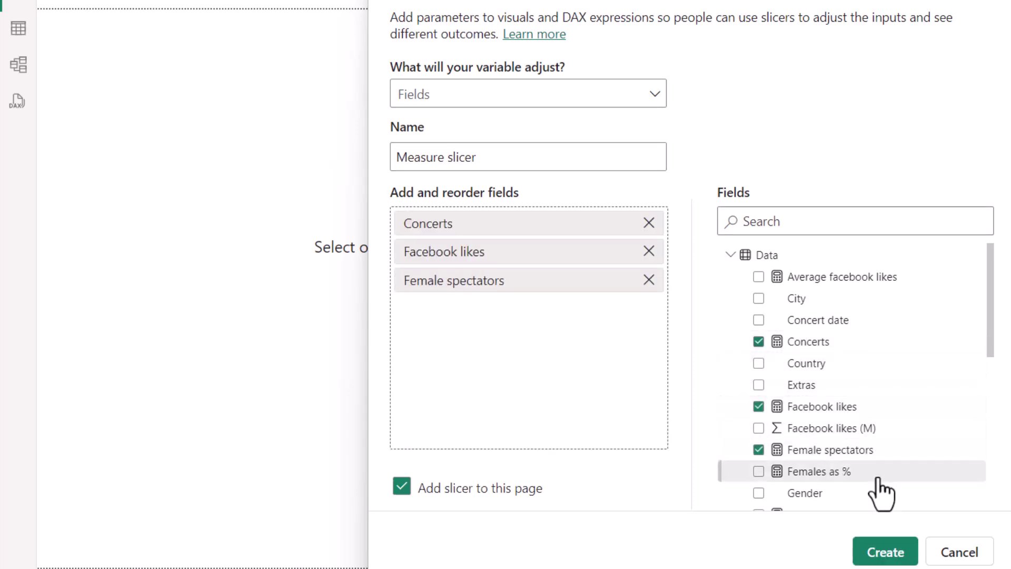
{"action": "left_click", "coordinate": [875, 472]}
{"action": "left_click_drag", "start_coordinate": [998, 327], "coordinate": [990, 391]}
{"action": "left_click", "coordinate": [872, 368]}
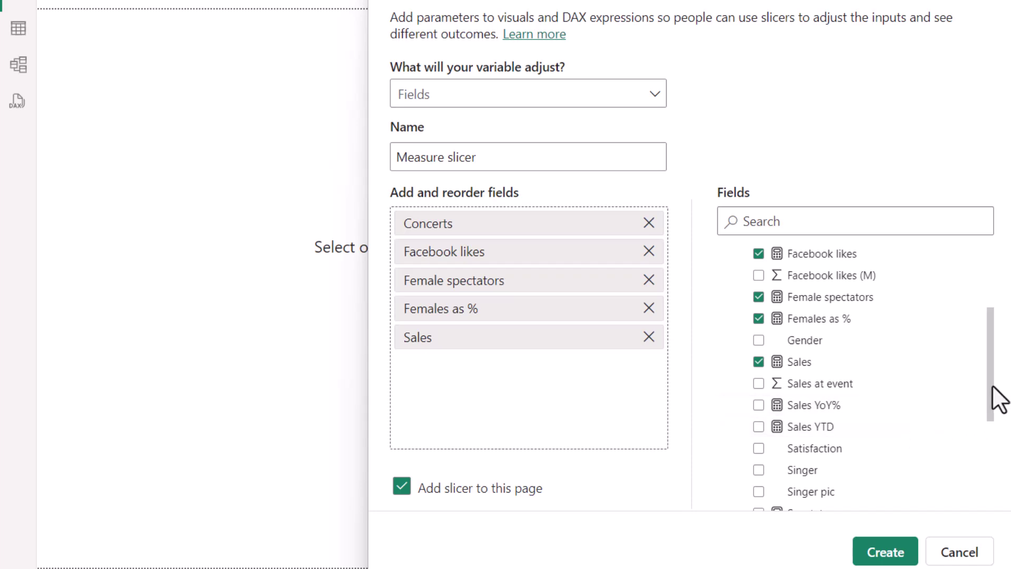
{"action": "scroll", "coordinate": [990, 405], "scroll_direction": "down", "scroll_amount": 2}
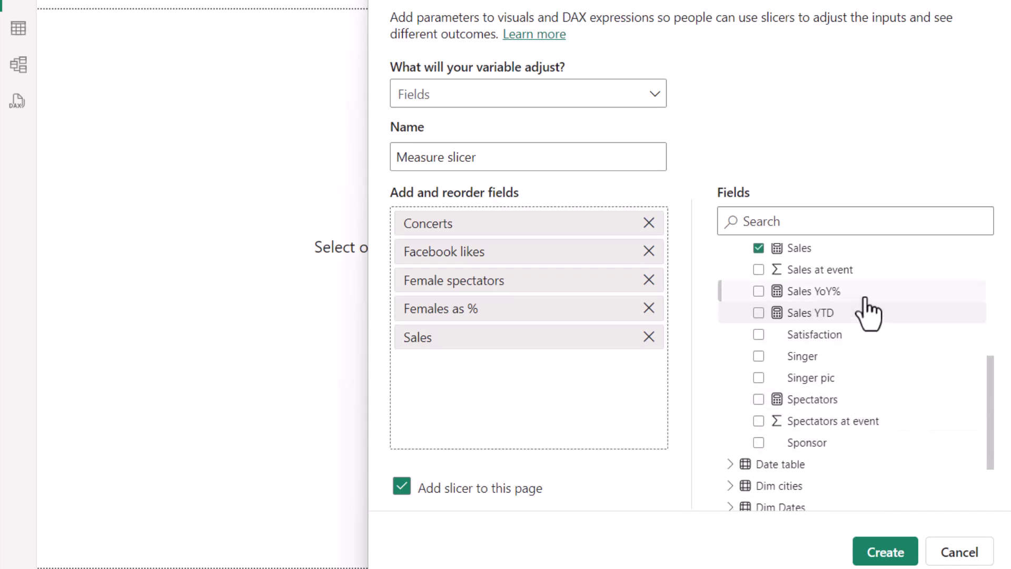
{"action": "left_click", "coordinate": [864, 295]}
{"action": "left_click", "coordinate": [869, 315]}
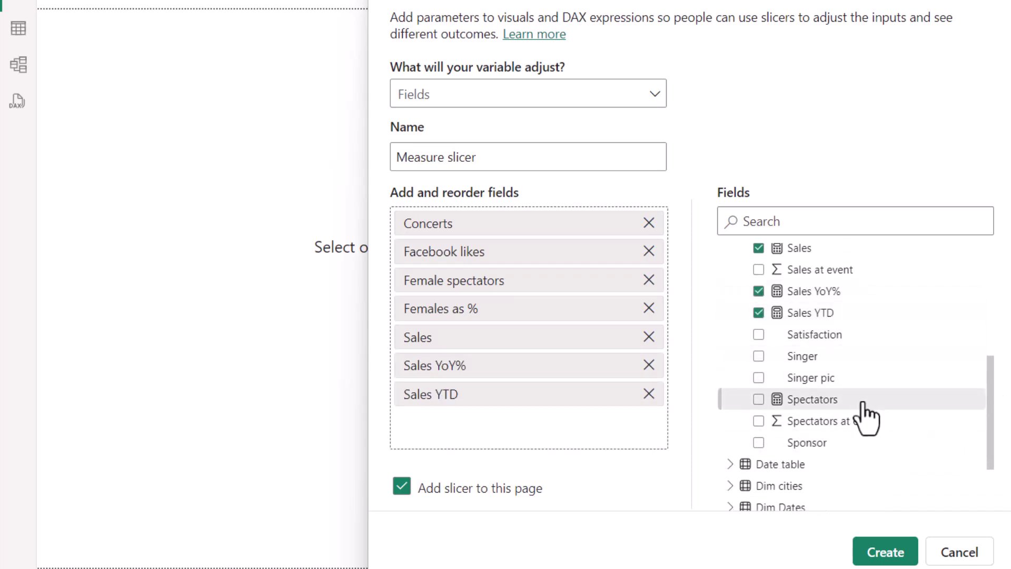
{"action": "left_click", "coordinate": [862, 403]}
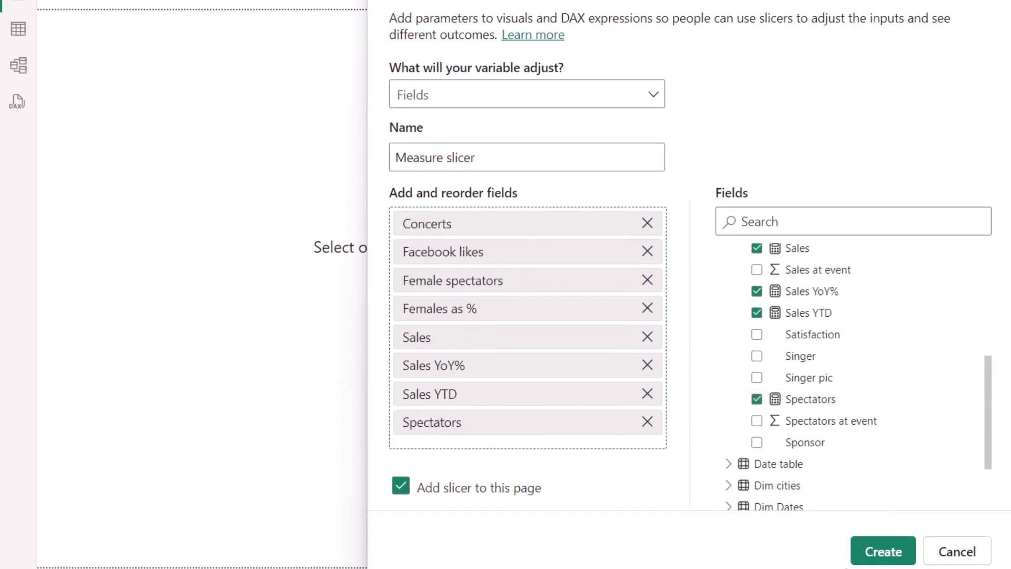
Step: Create the parameter, centre its slicer on the page, and clear the Data pane search
{"action": "left_click", "coordinate": [882, 553]}
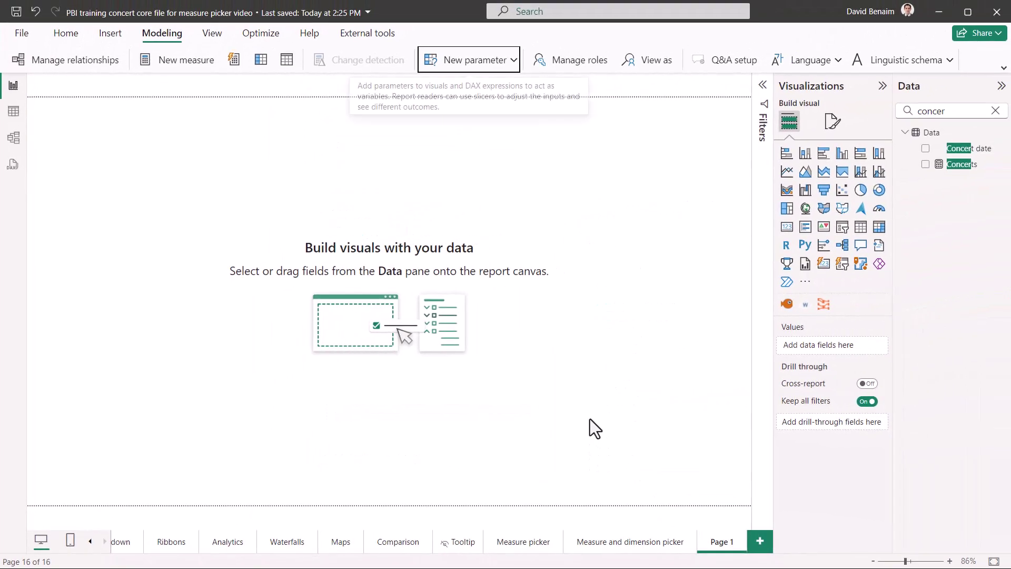
{"action": "left_click_drag", "start_coordinate": [152, 245], "coordinate": [469, 422]}
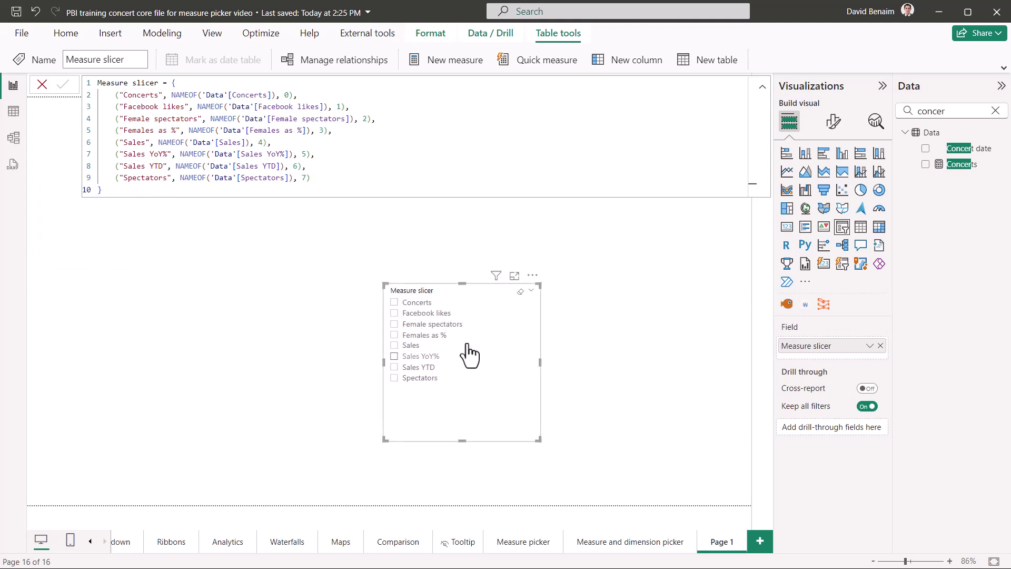
{"action": "left_click", "coordinate": [995, 111]}
{"action": "left_click", "coordinate": [903, 133]}
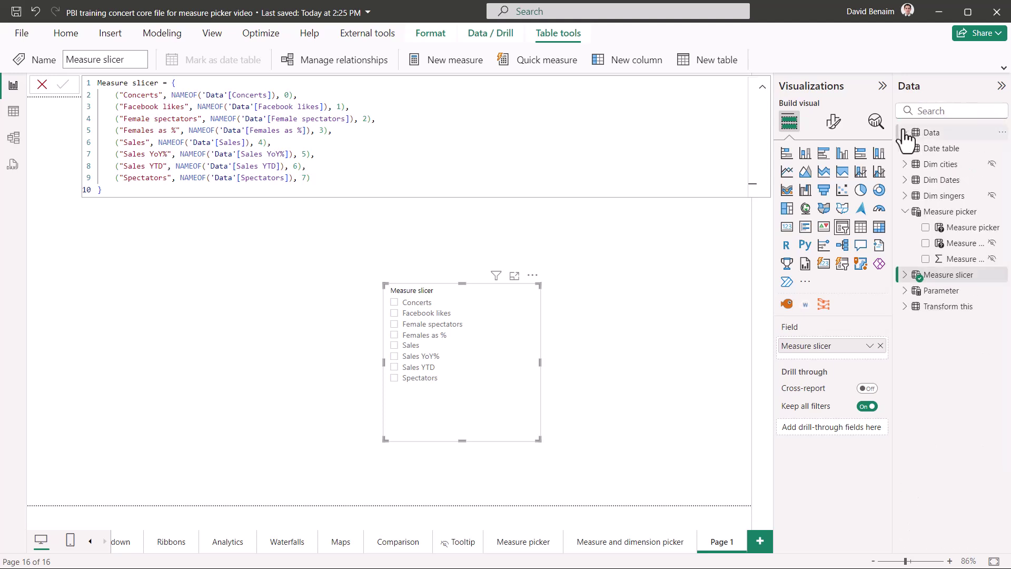
Step: Inspect the Measure slicer table's field and order columns, then view its rows in Table view
{"action": "left_click", "coordinate": [905, 275]}
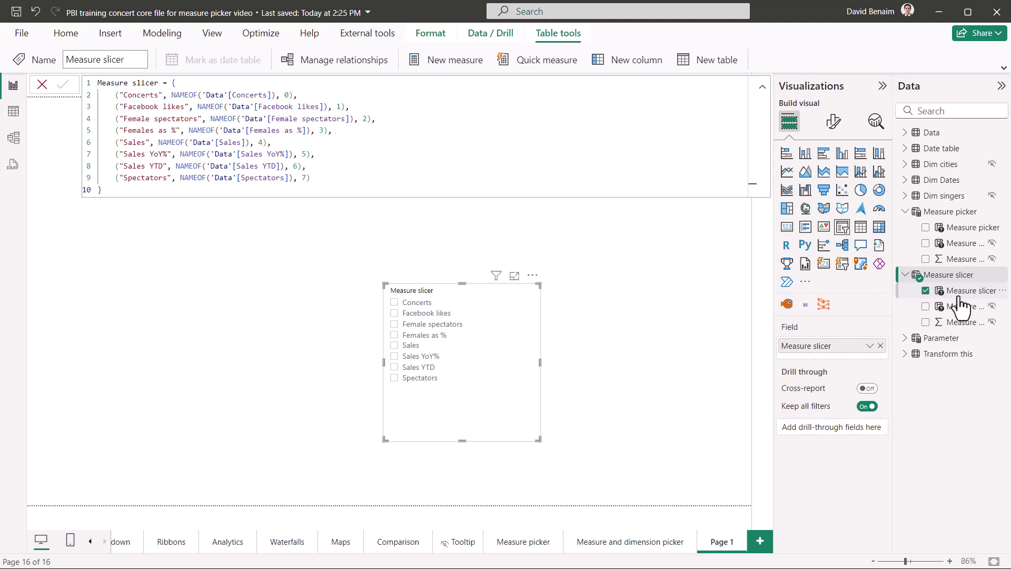
{"action": "left_click", "coordinate": [959, 295]}
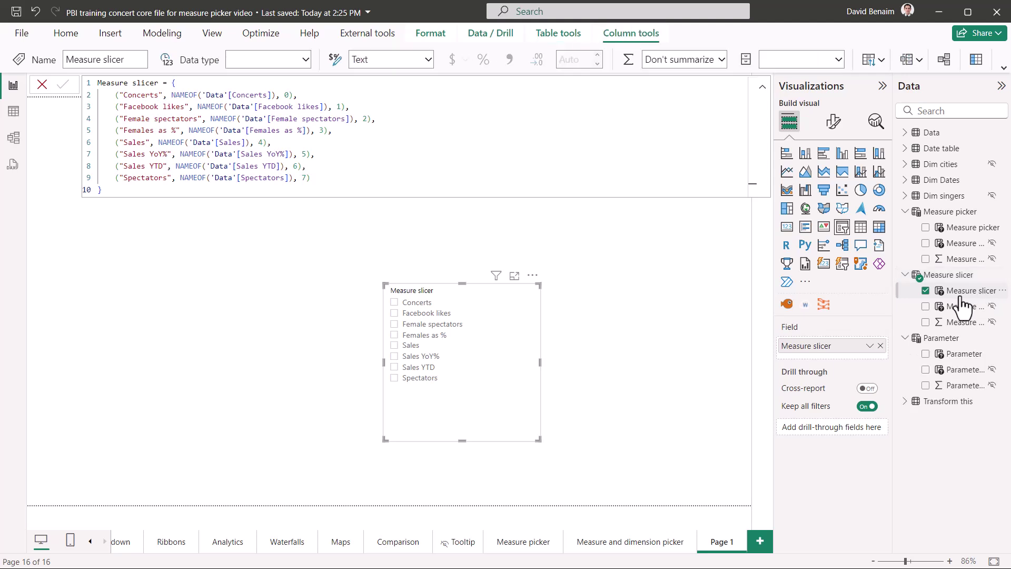
{"action": "left_click", "coordinate": [963, 322]}
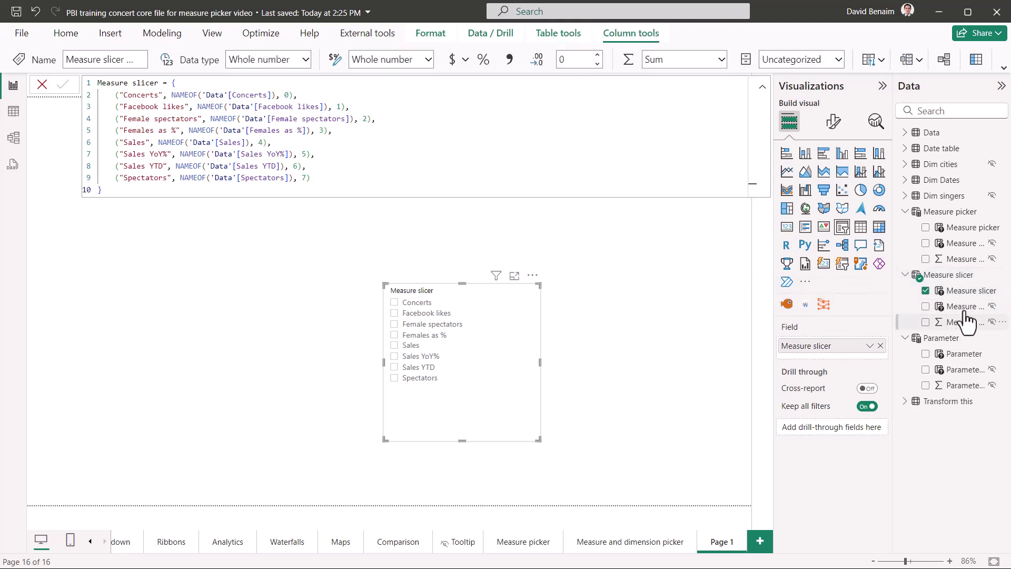
{"action": "left_click", "coordinate": [969, 278]}
{"action": "left_click", "coordinate": [14, 112]}
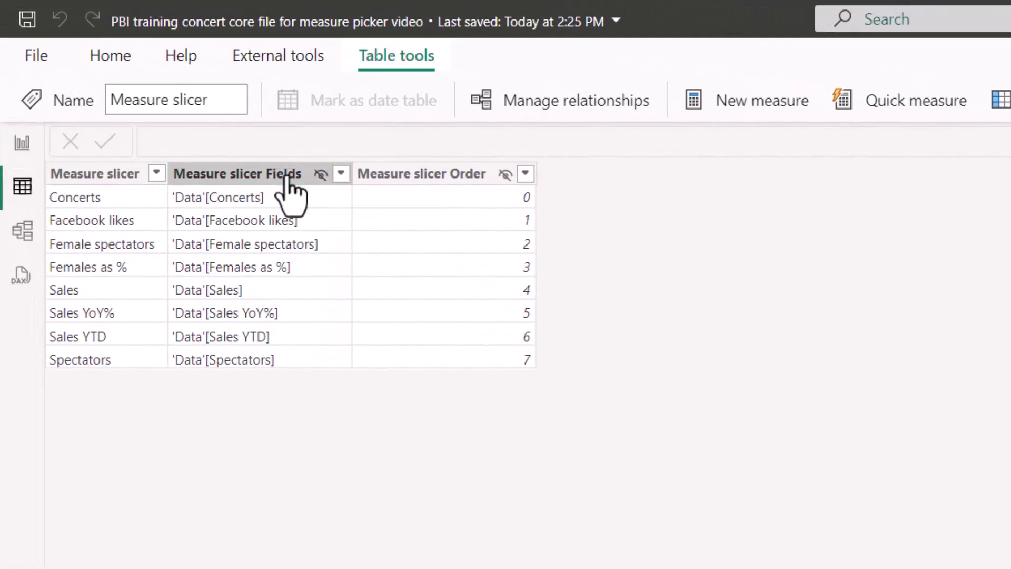
Step: Review the Fields column's DAX and the Order column, then return to Report view
{"action": "left_click", "coordinate": [290, 181]}
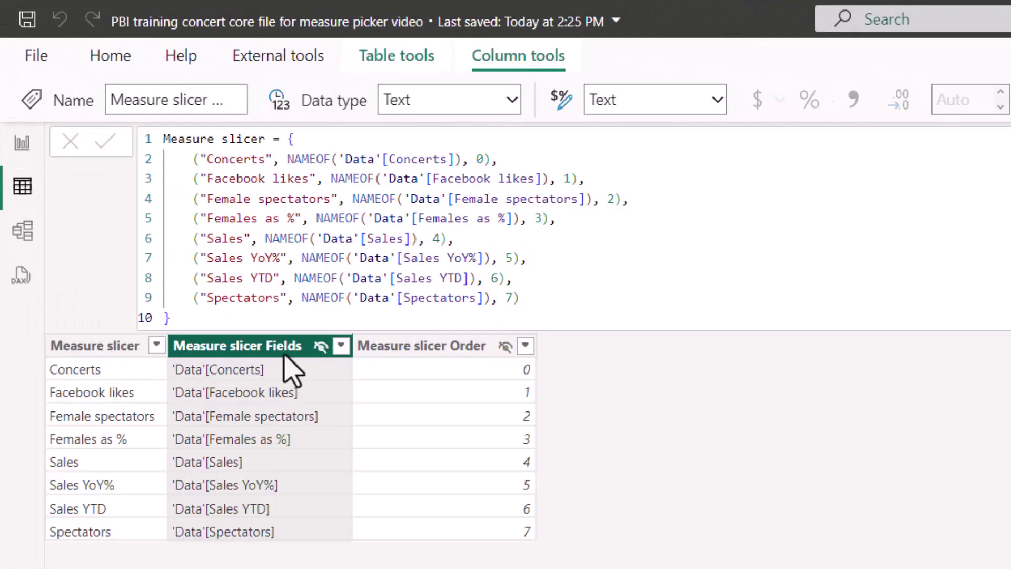
{"action": "left_click", "coordinate": [444, 346]}
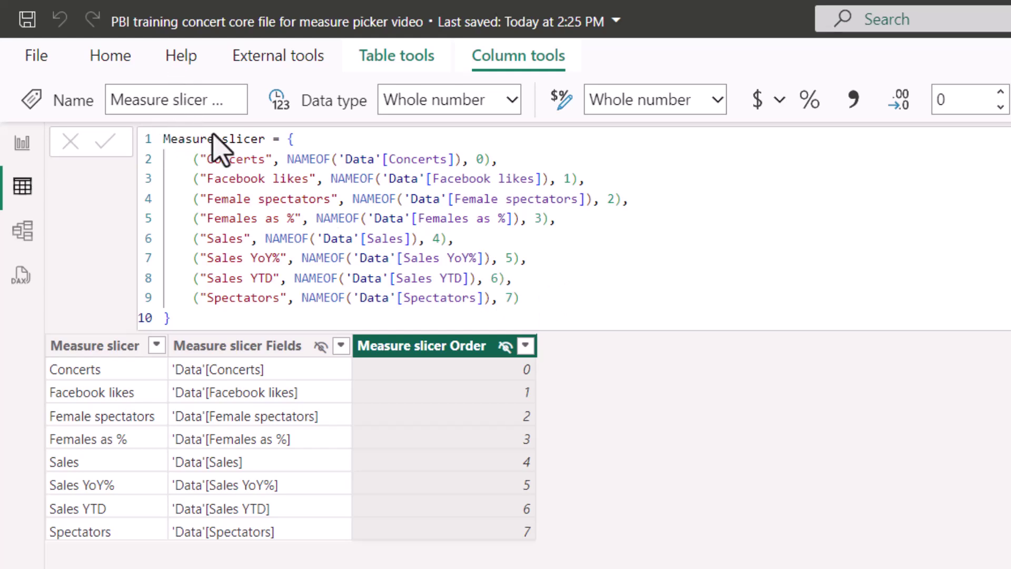
{"action": "left_click", "coordinate": [21, 145]}
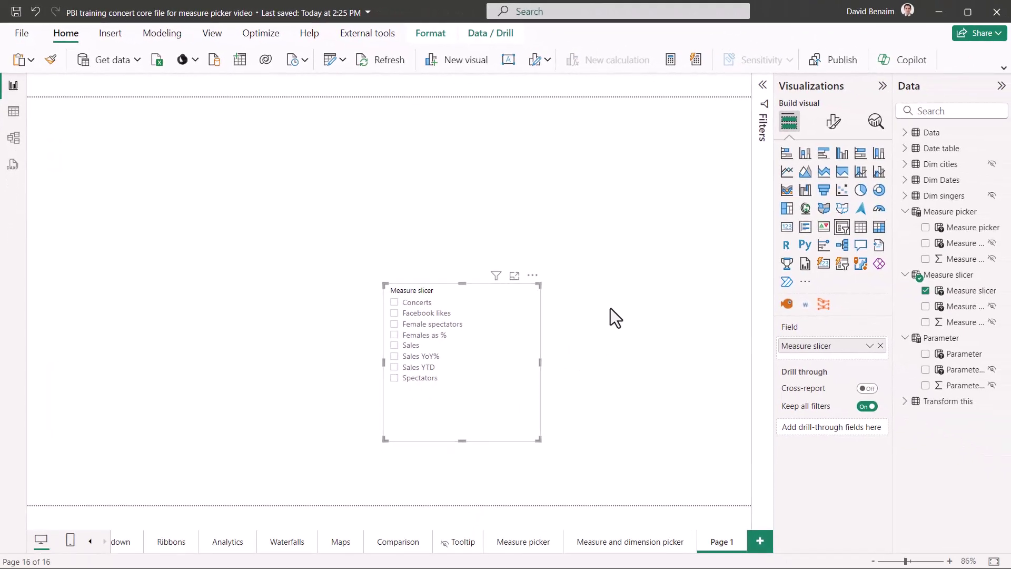
Step: Add a stacked bar chart with City on the axis and the Measure slicer field as values
{"action": "left_click", "coordinate": [615, 313]}
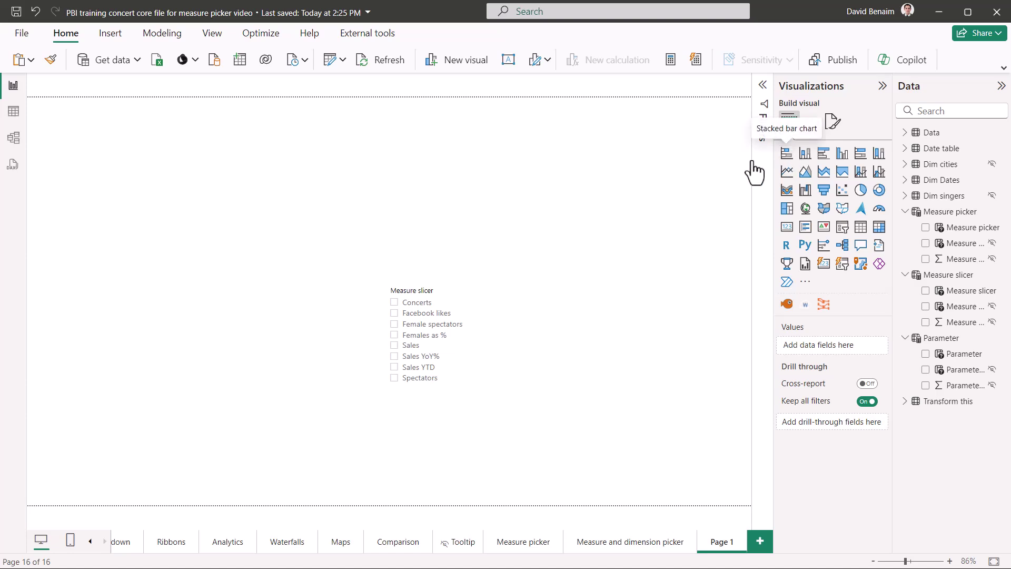
{"action": "left_click_drag", "start_coordinate": [724, 180], "coordinate": [506, 164]}
{"action": "left_click", "coordinate": [905, 132]}
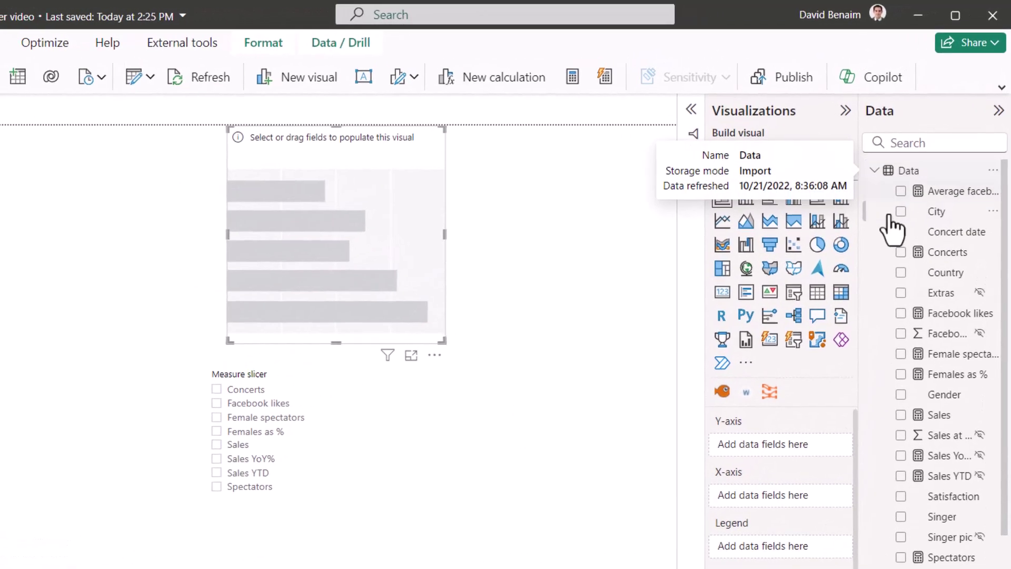
{"action": "left_click", "coordinate": [913, 189]}
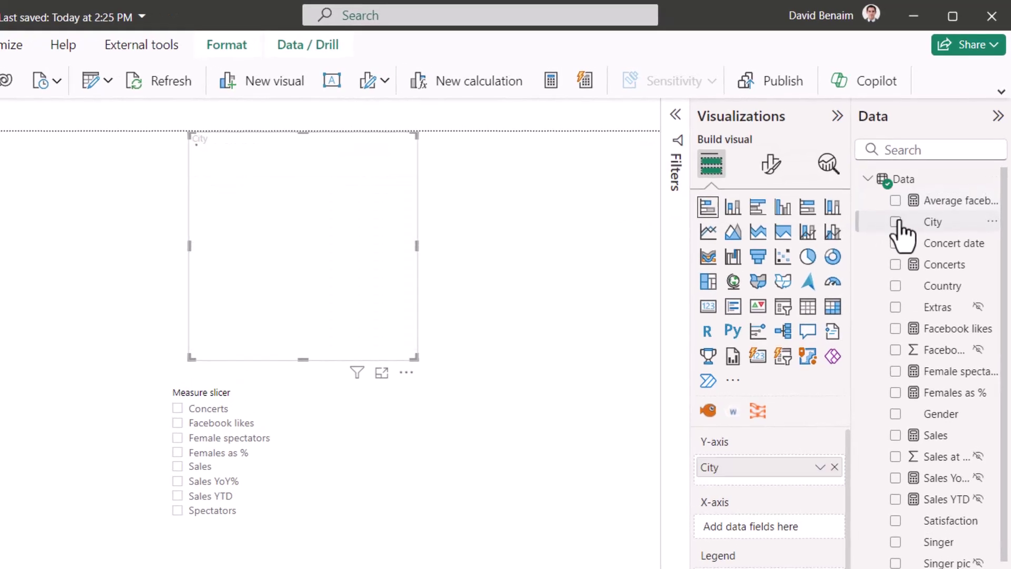
{"action": "left_click", "coordinate": [869, 179]}
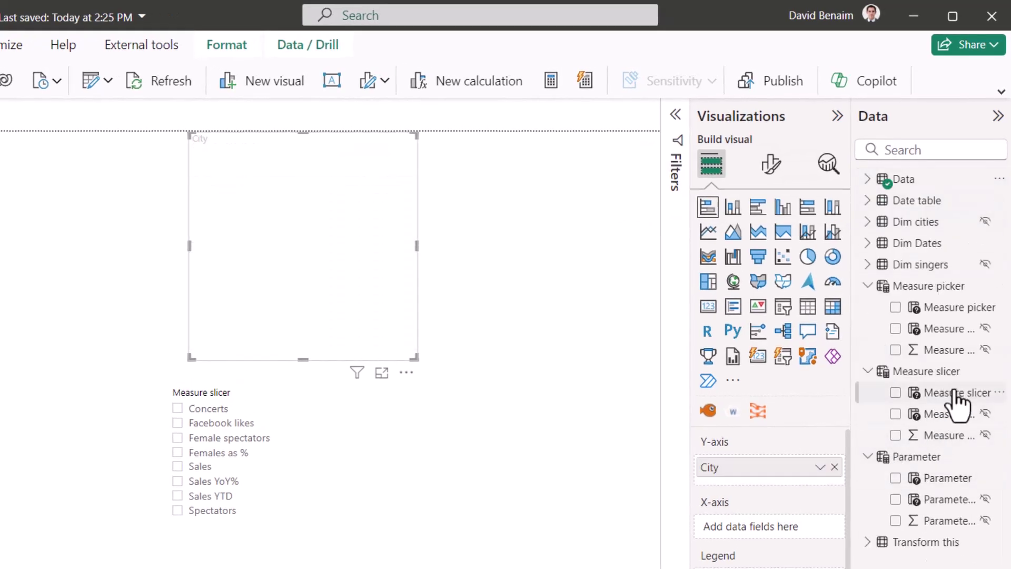
{"action": "left_click", "coordinate": [895, 392]}
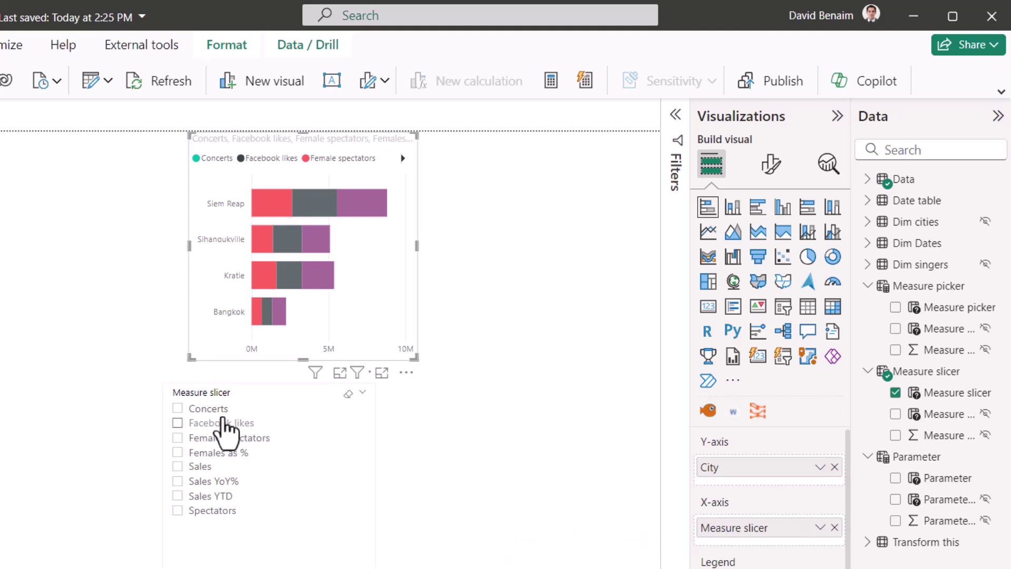
Step: Try each slicer measure on the chart, settle on Facebook likes, and shrink the slicer
{"action": "left_click", "coordinate": [178, 408]}
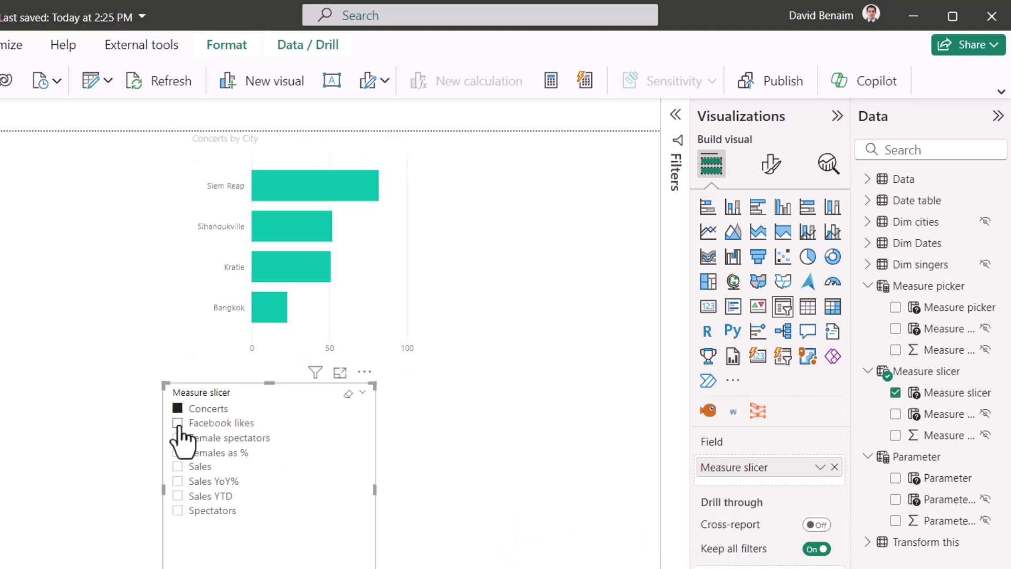
{"action": "left_click", "coordinate": [178, 424]}
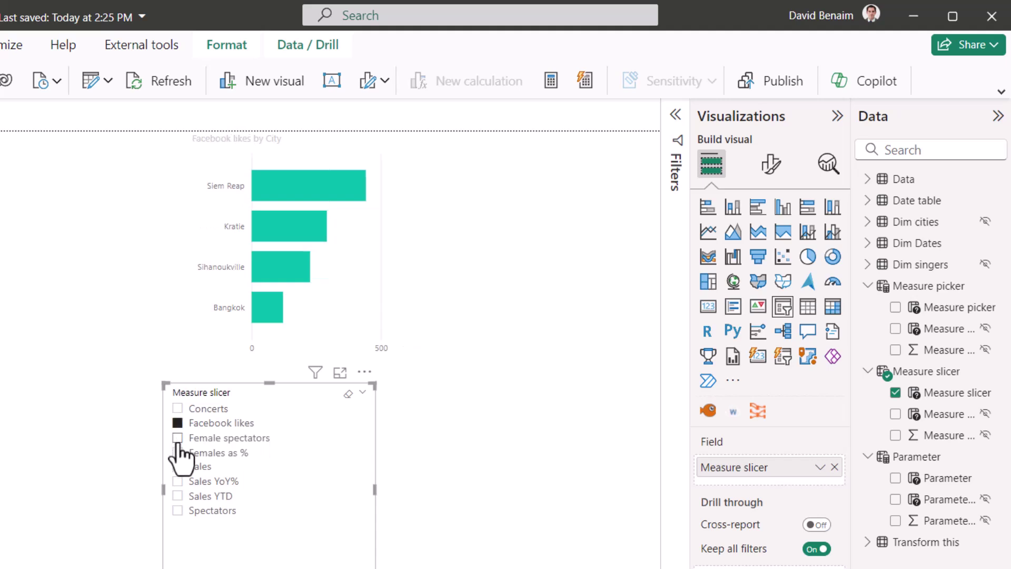
{"action": "left_click", "coordinate": [178, 439]}
{"action": "left_click", "coordinate": [178, 467]}
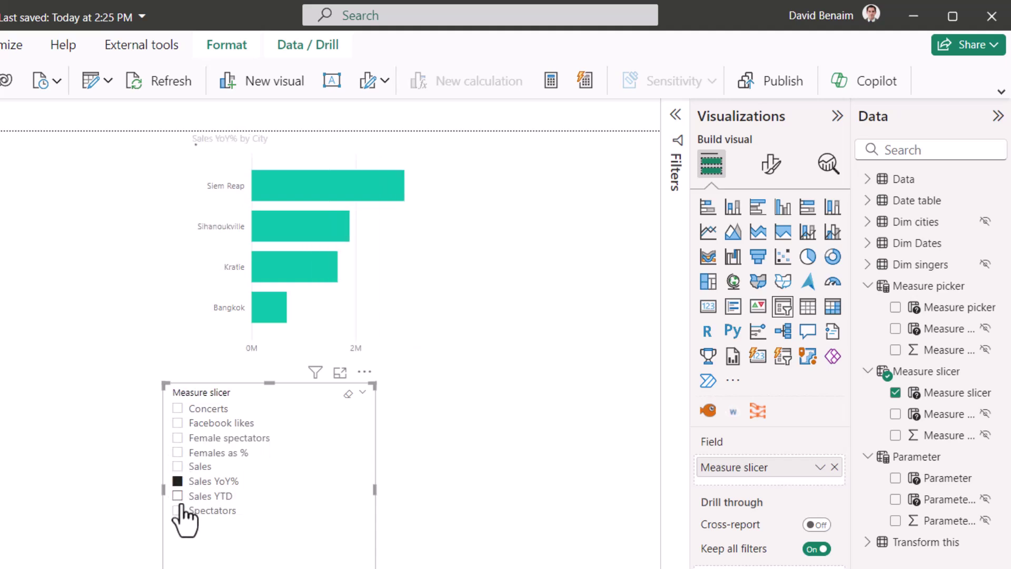
{"action": "left_click", "coordinate": [178, 481]}
{"action": "left_click", "coordinate": [178, 495]}
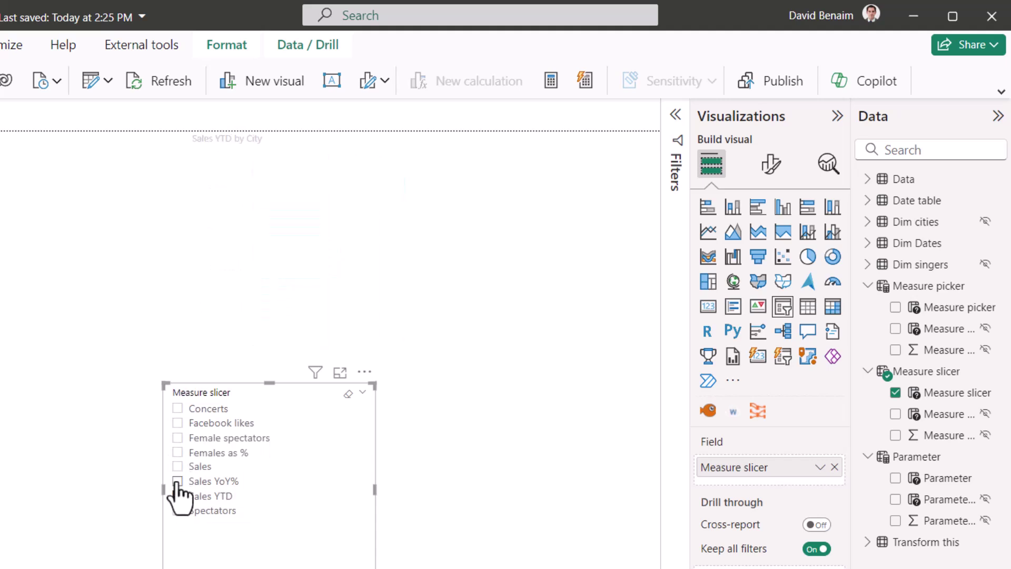
{"action": "left_click", "coordinate": [178, 481]}
{"action": "left_click", "coordinate": [178, 496]}
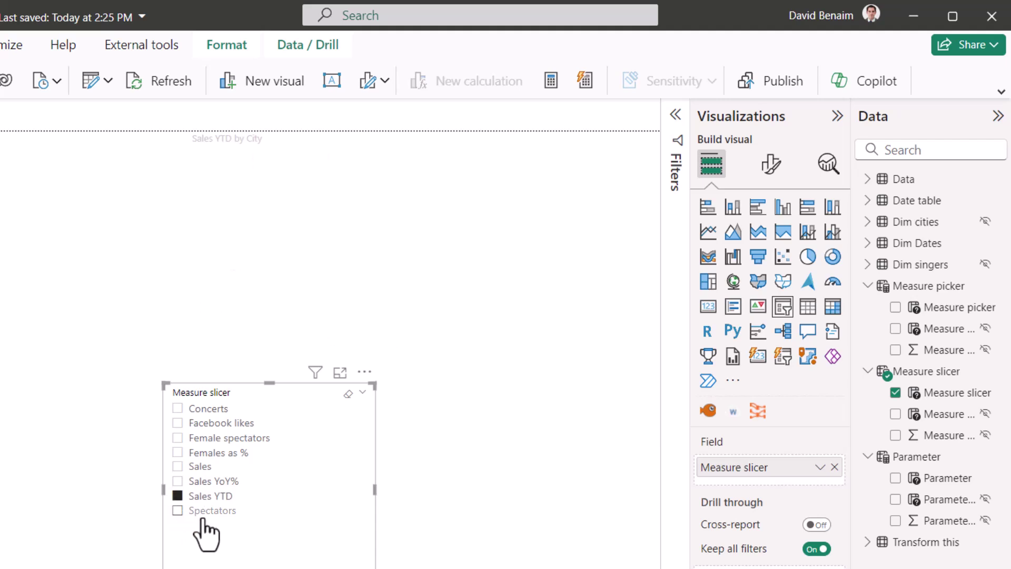
{"action": "left_click", "coordinate": [178, 510]}
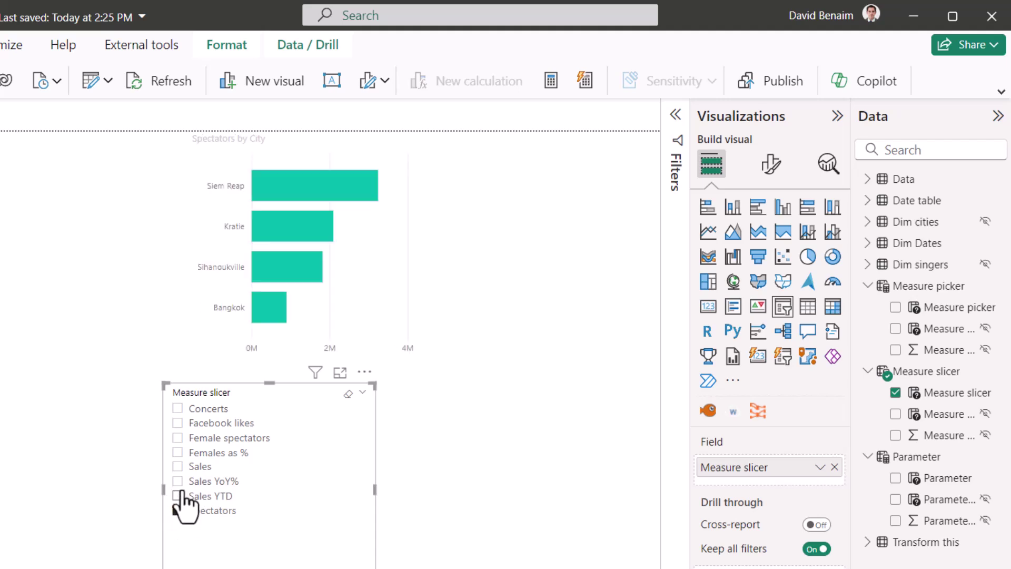
{"action": "left_click", "coordinate": [178, 423]}
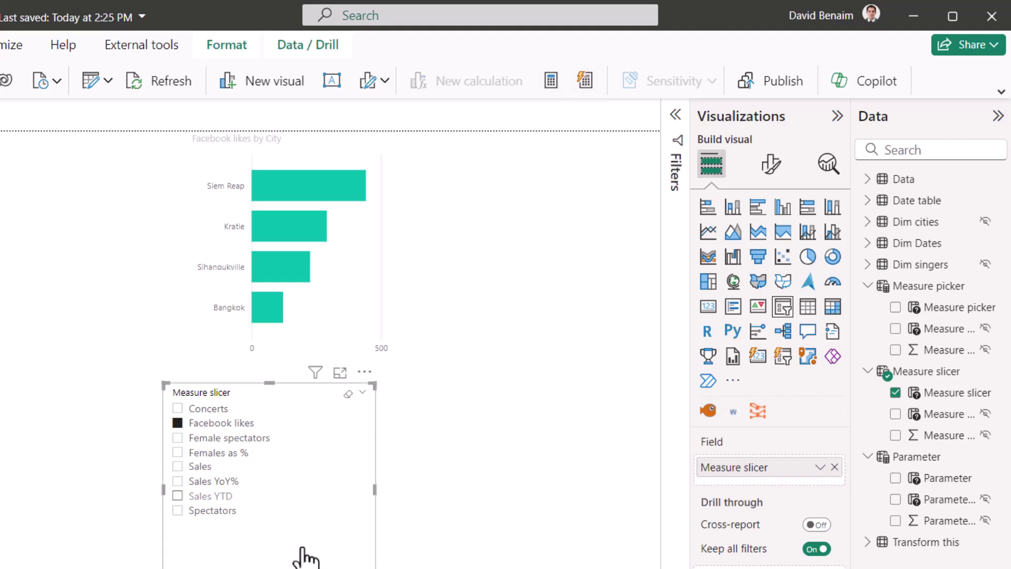
{"action": "left_click_drag", "start_coordinate": [375, 565], "coordinate": [303, 533]}
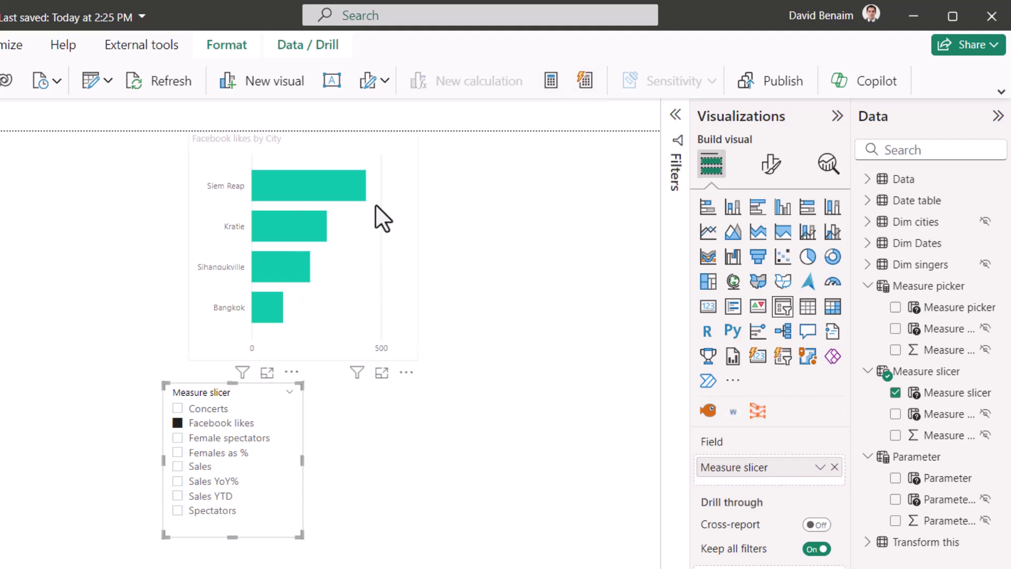
{"action": "left_click", "coordinate": [405, 171]}
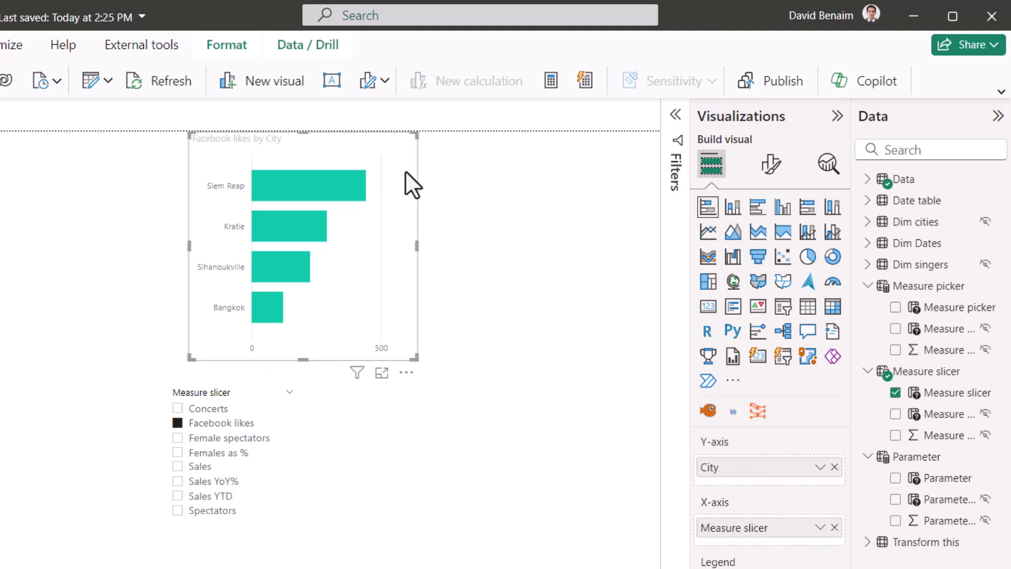
Step: Turn on Single select in the Measure slicer's Slicer settings
{"action": "left_click", "coordinate": [298, 422]}
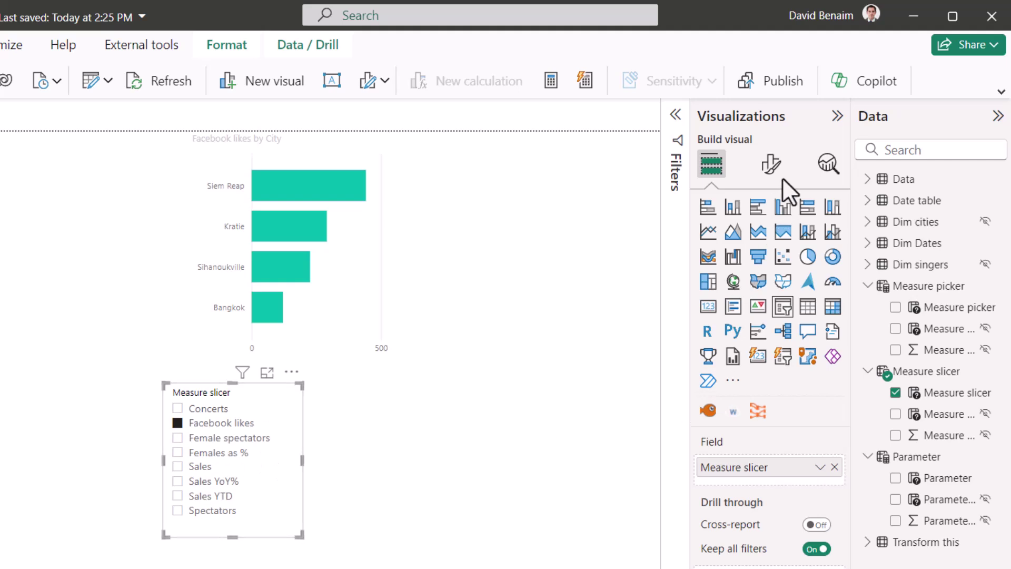
{"action": "left_click", "coordinate": [770, 164]}
{"action": "left_click", "coordinate": [759, 287]}
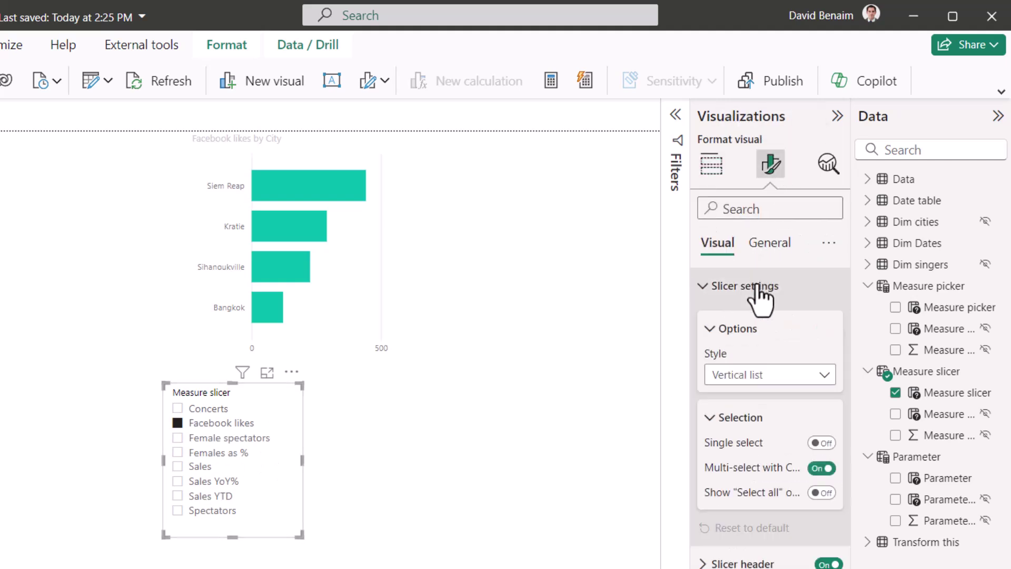
{"action": "left_click", "coordinate": [821, 443]}
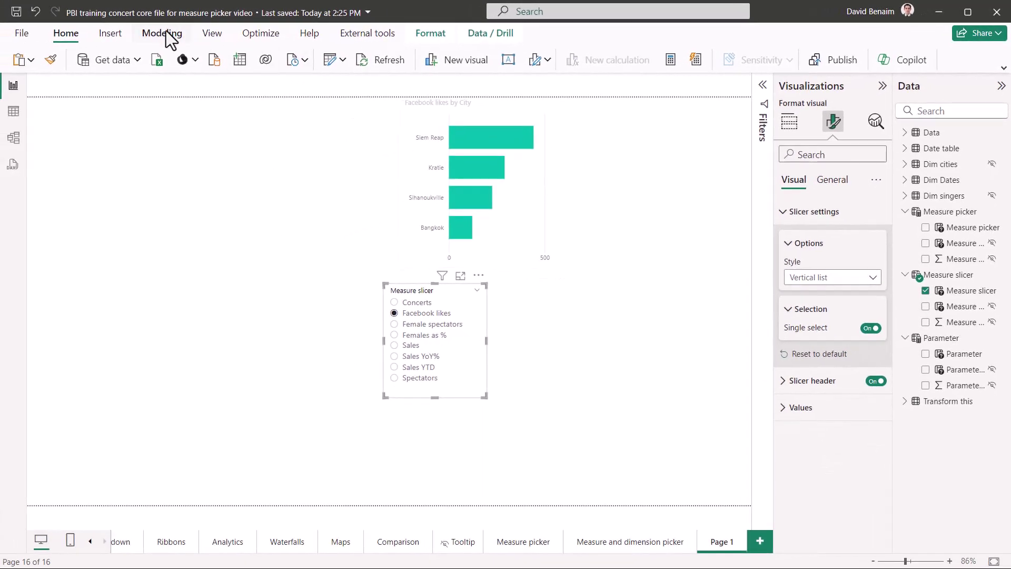
{"action": "left_click", "coordinate": [163, 34]}
{"action": "left_click", "coordinate": [518, 64]}
{"action": "left_click", "coordinate": [26, 33]}
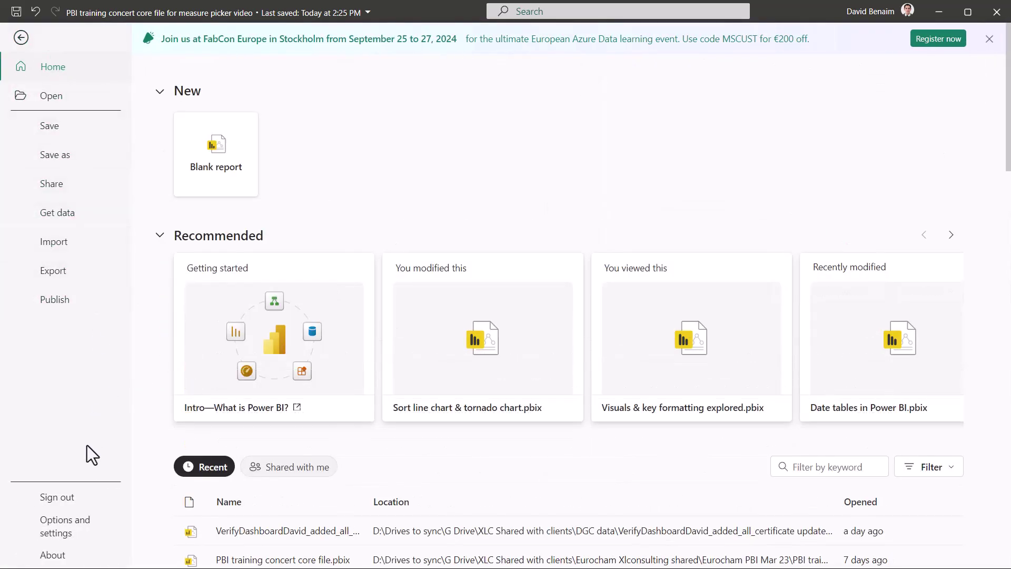
{"action": "left_click", "coordinate": [80, 538]}
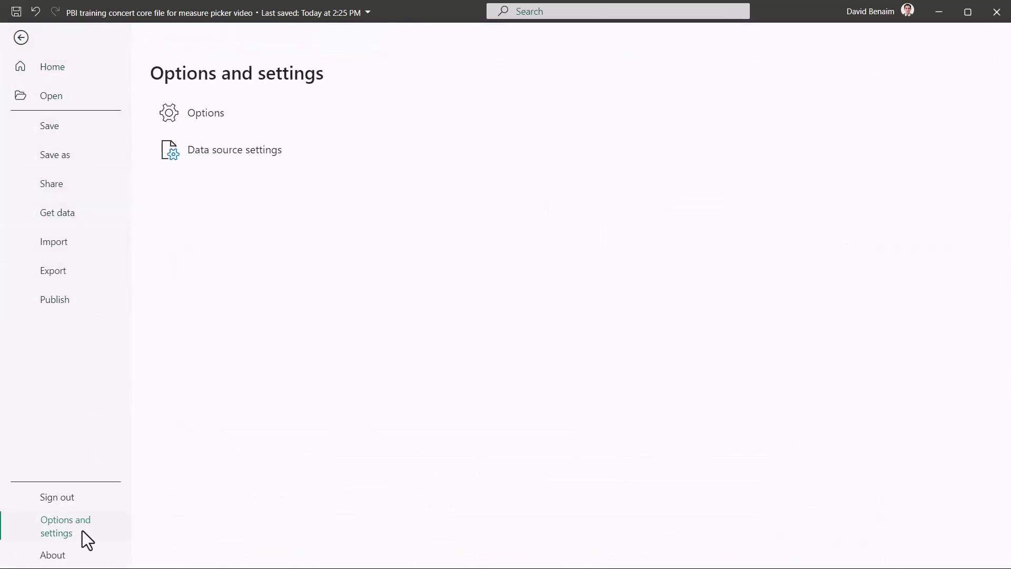
{"action": "left_click", "coordinate": [217, 118]}
{"action": "left_click", "coordinate": [279, 293]}
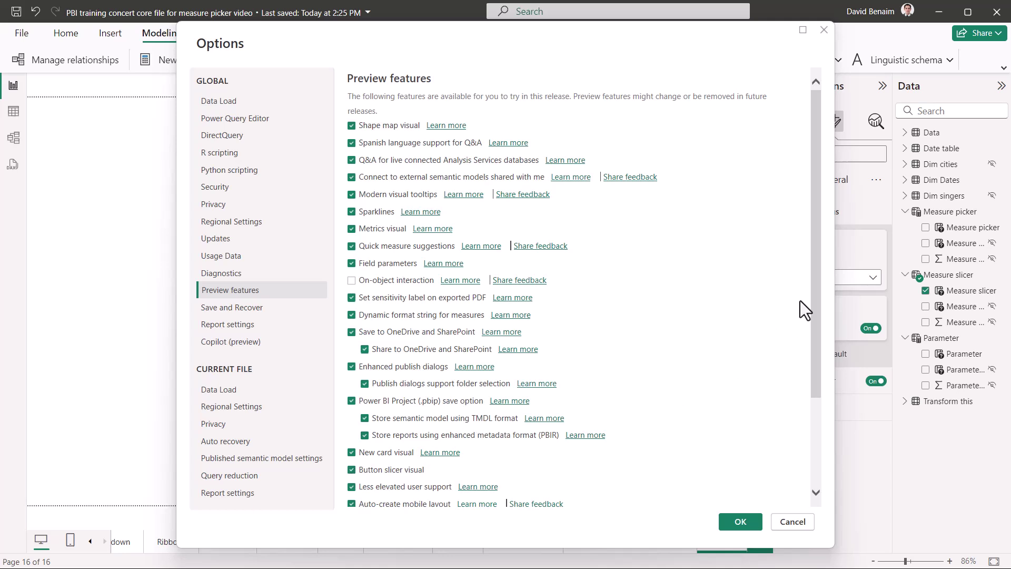
{"action": "left_click_drag", "start_coordinate": [810, 294], "coordinate": [811, 375]}
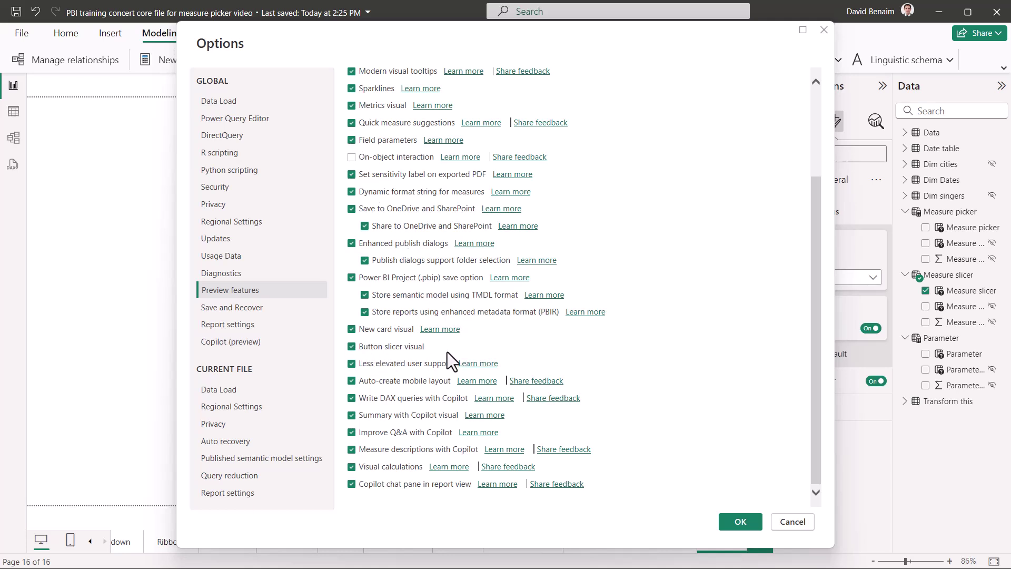
Step: Try Concerts and Sales, then convert the Measure slicer to a button-style slicer and enlarge it
{"action": "left_click", "coordinate": [742, 521]}
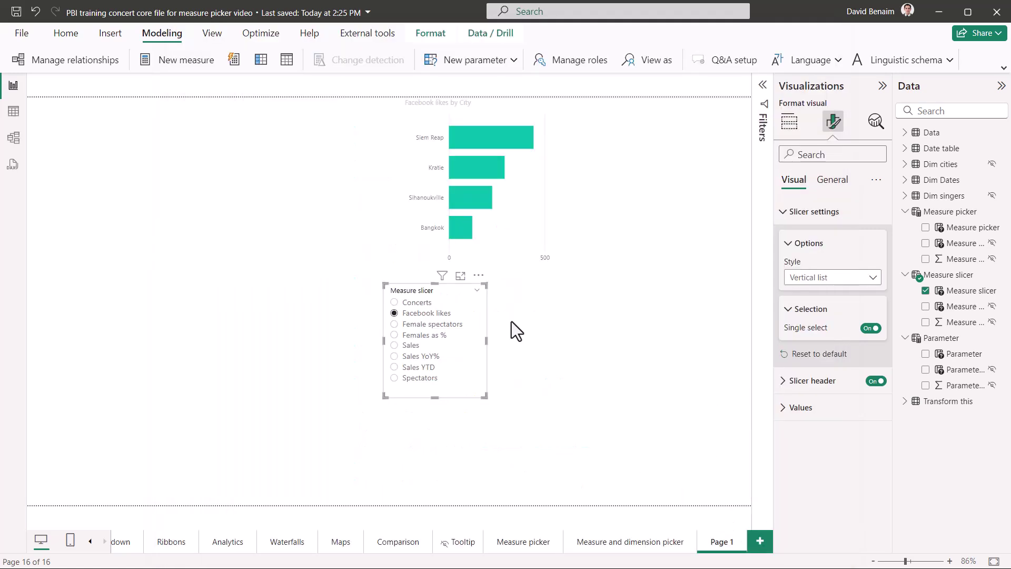
{"action": "left_click", "coordinate": [405, 303]}
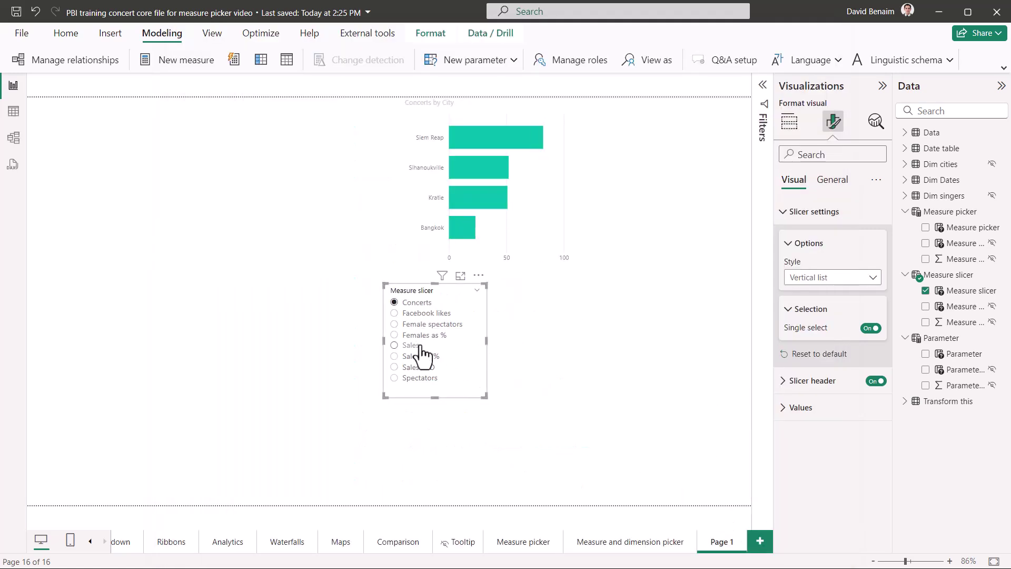
{"action": "left_click", "coordinate": [420, 346]}
{"action": "left_click", "coordinate": [789, 122]}
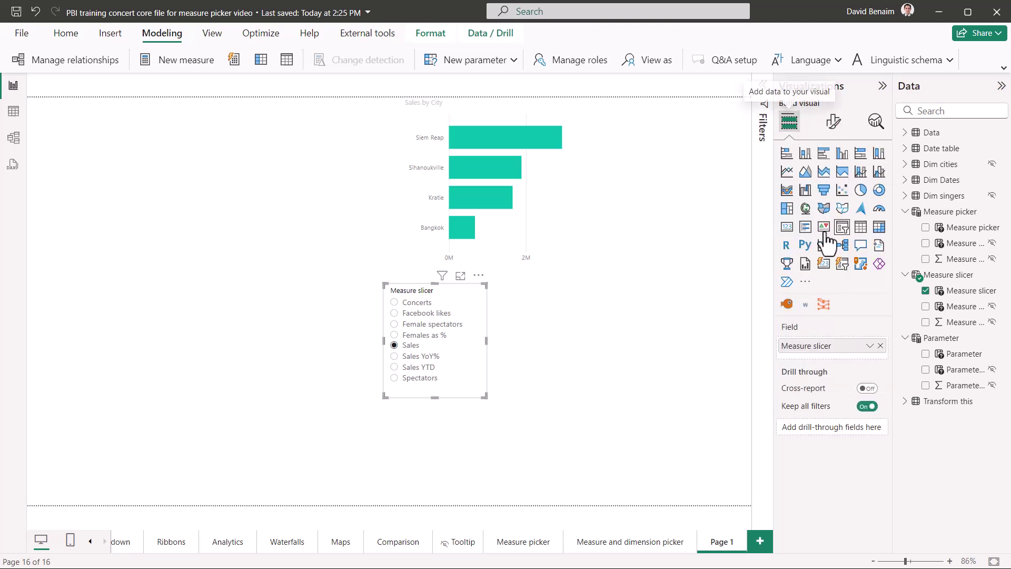
{"action": "left_click", "coordinate": [844, 266]}
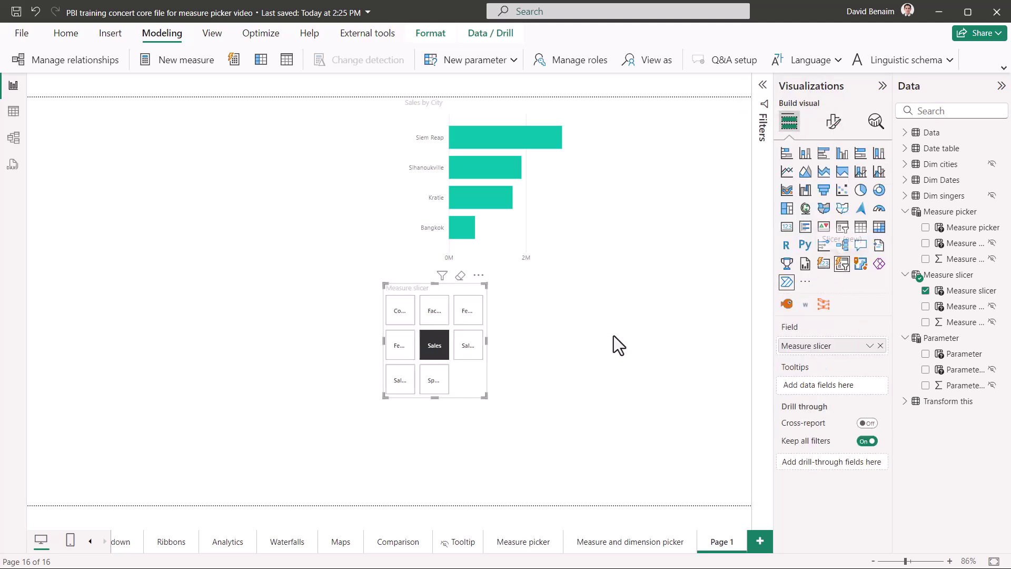
{"action": "left_click_drag", "start_coordinate": [487, 396], "coordinate": [640, 440]}
Step: Set the slicer layout to a Single column and resize it into a tall, narrow strip
{"action": "left_click", "coordinate": [833, 121]}
{"action": "left_click", "coordinate": [805, 265]}
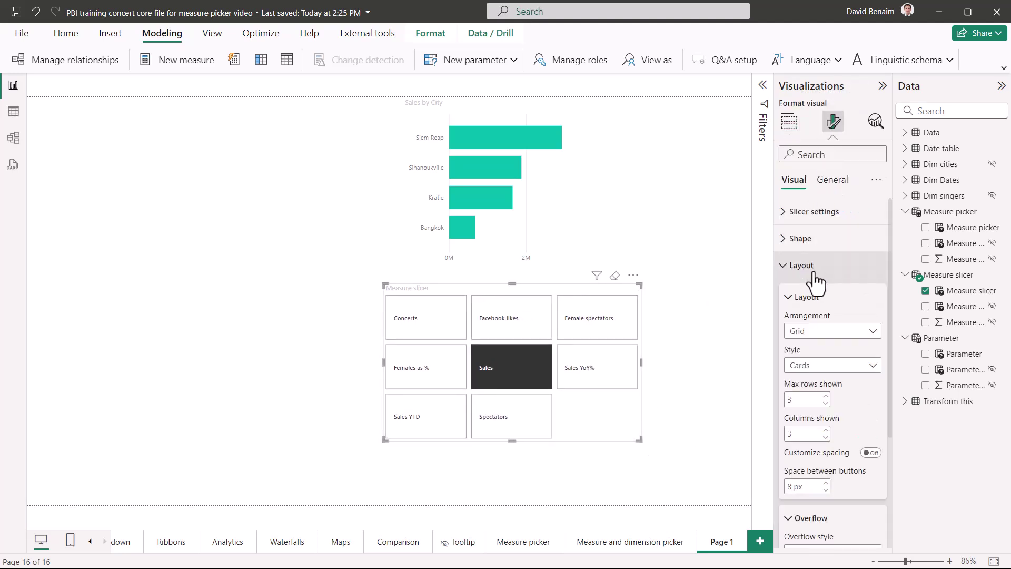
{"action": "left_click", "coordinate": [844, 332]}
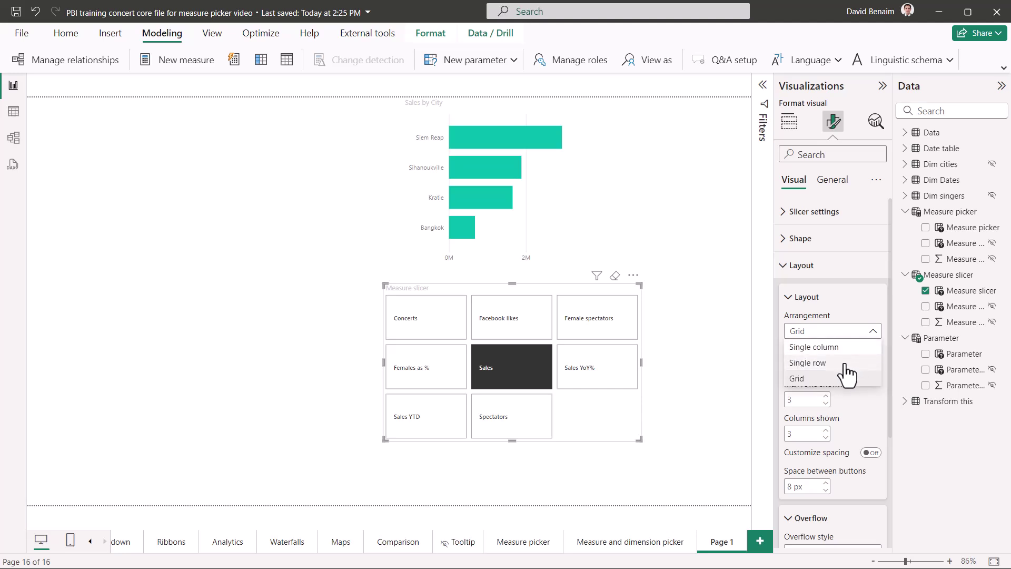
{"action": "left_click", "coordinate": [843, 348]}
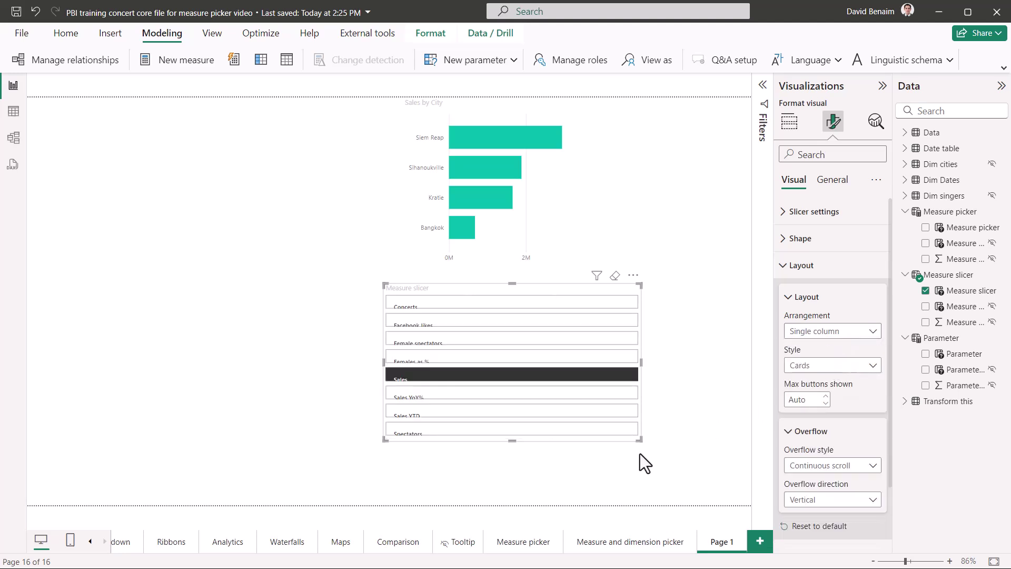
{"action": "left_click_drag", "start_coordinate": [641, 440], "coordinate": [627, 488]}
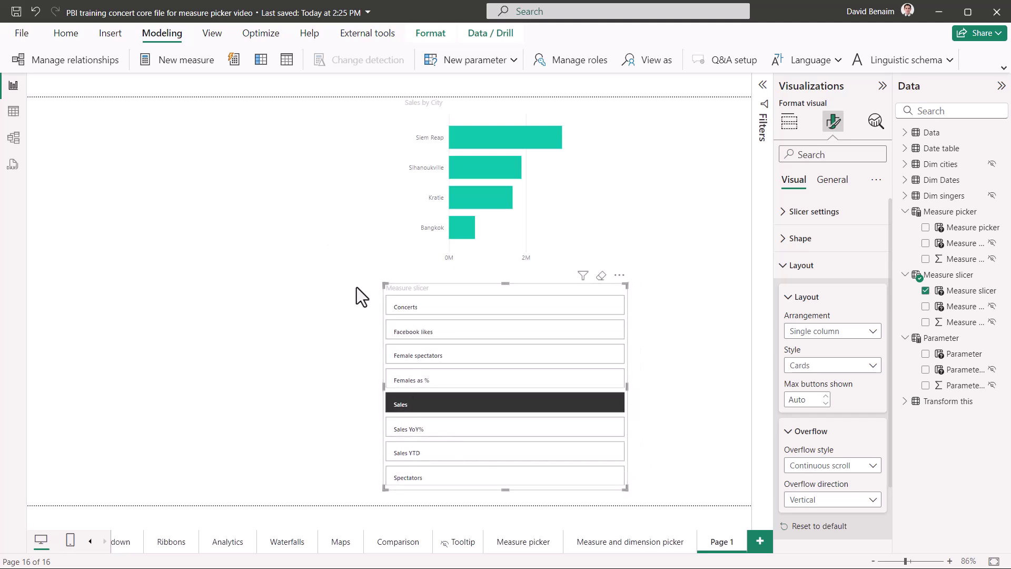
{"action": "left_click_drag", "start_coordinate": [506, 283], "coordinate": [507, 268]}
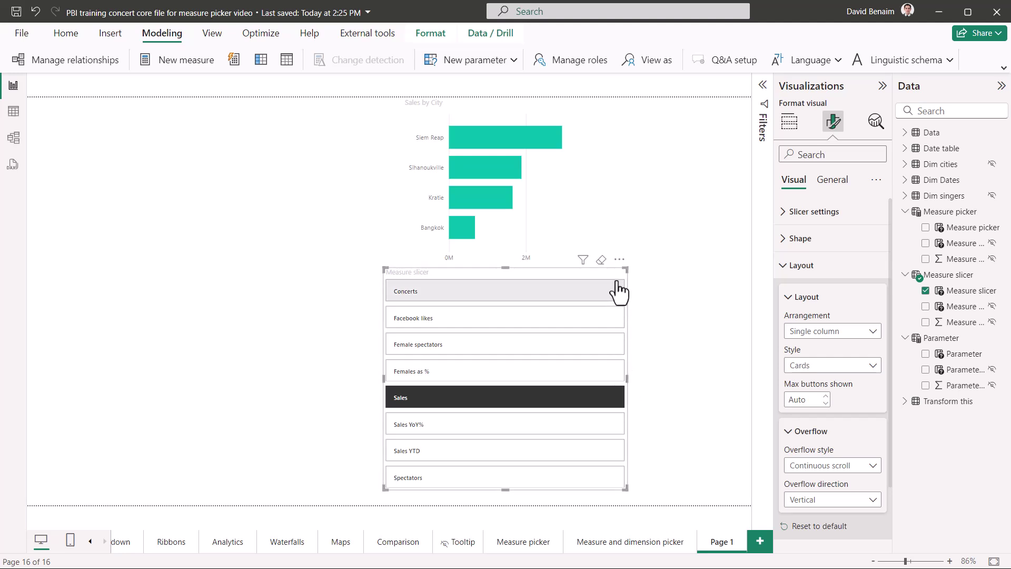
{"action": "left_click_drag", "start_coordinate": [625, 270], "coordinate": [459, 266]}
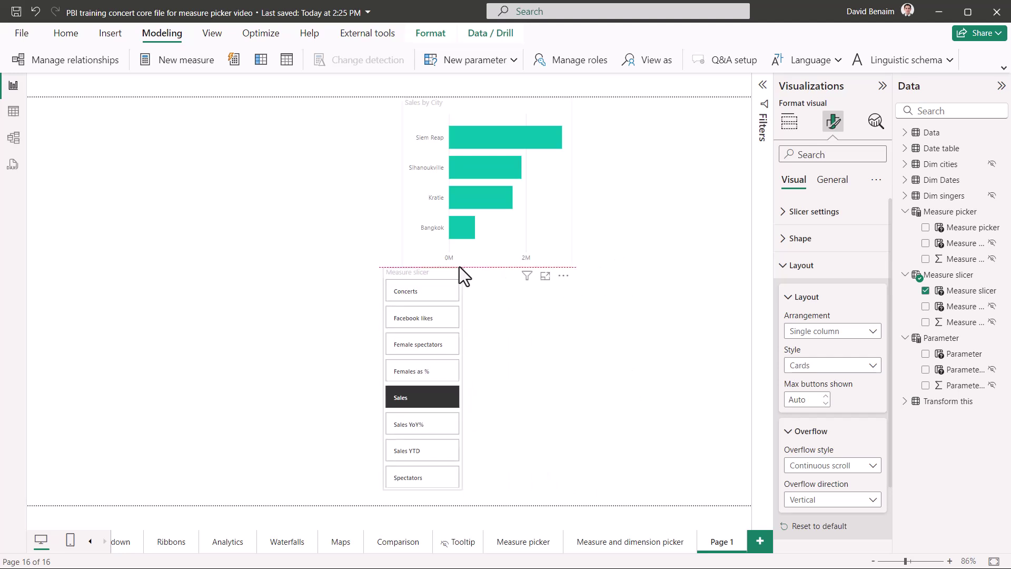
Step: Pick Facebook likes, then Female spectators, in the slicer and deselect it
{"action": "left_click", "coordinate": [424, 318]}
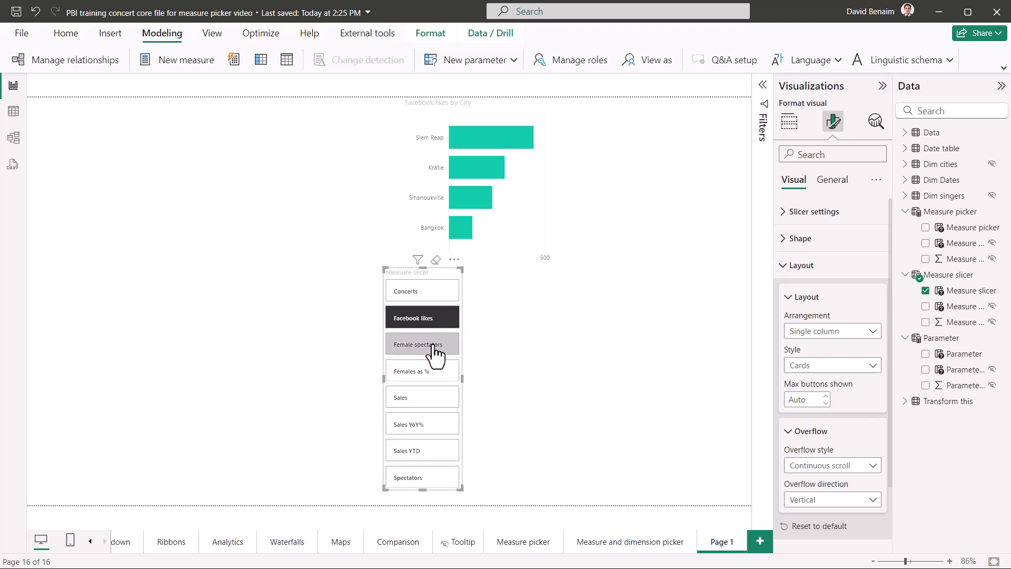
{"action": "left_click", "coordinate": [435, 347]}
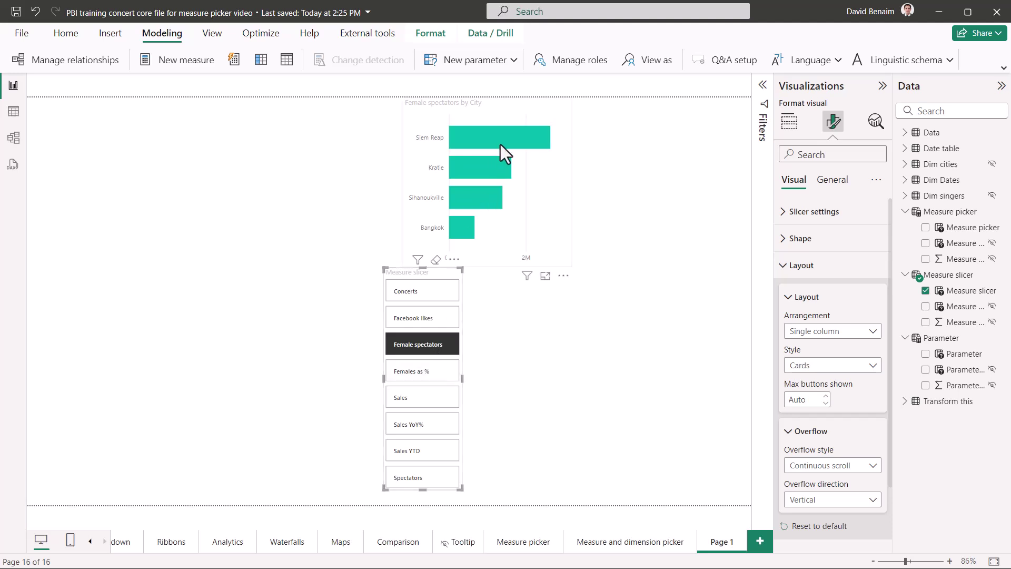
{"action": "left_click", "coordinate": [622, 254]}
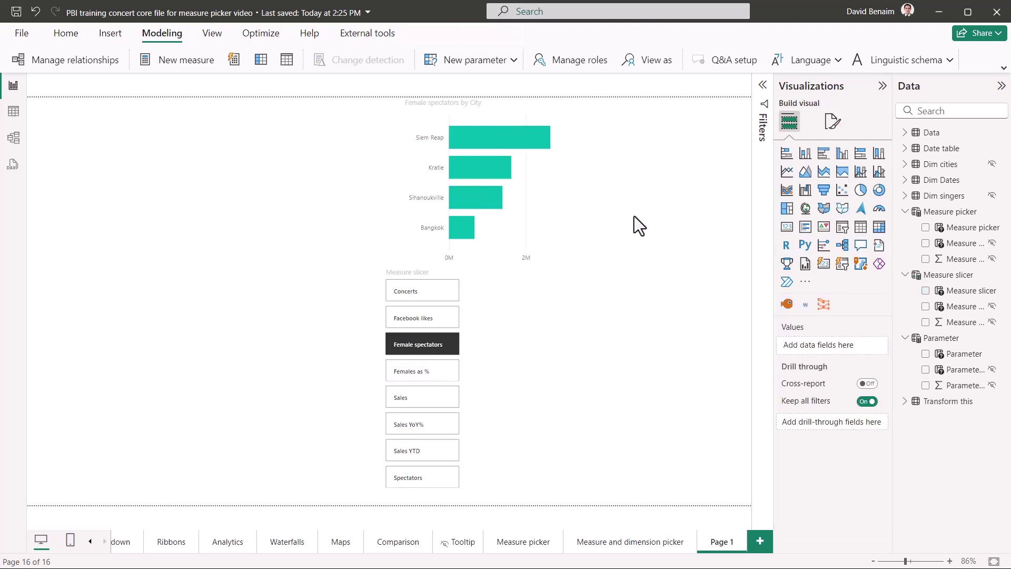
Step: Add a line chart with Dim Dates Date on the X-axis and Measure slicer on the Y-axis
{"action": "left_click", "coordinate": [788, 172]}
{"action": "left_click_drag", "start_coordinate": [127, 176], "coordinate": [579, 340]}
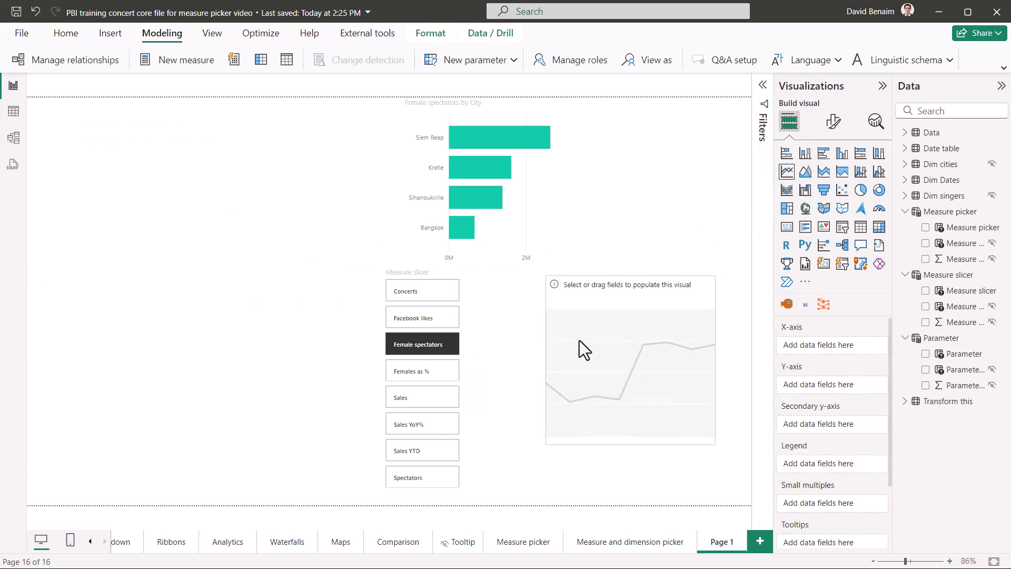
{"action": "left_click", "coordinate": [907, 181]}
{"action": "left_click", "coordinate": [926, 197]}
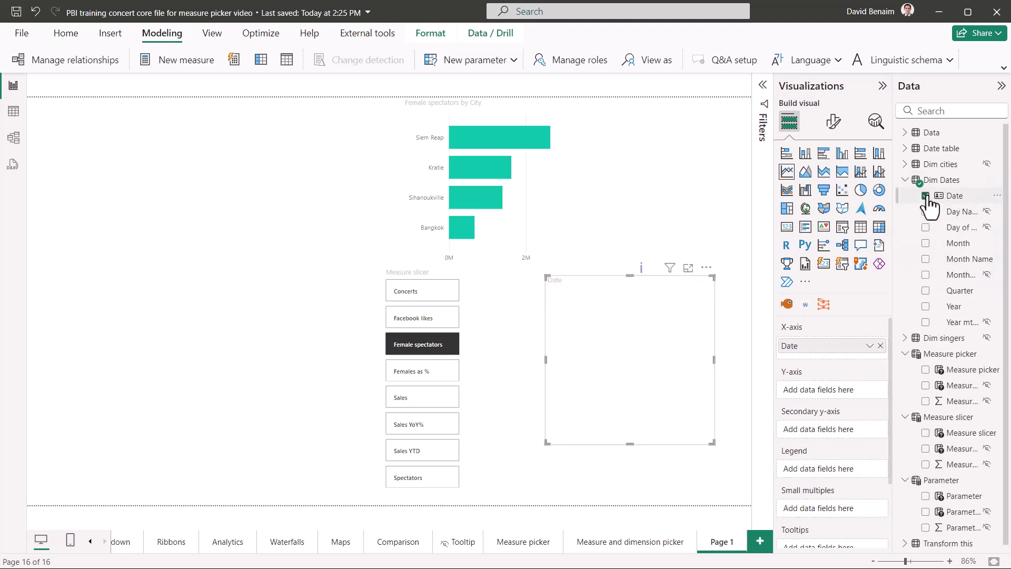
{"action": "left_click", "coordinate": [906, 180]}
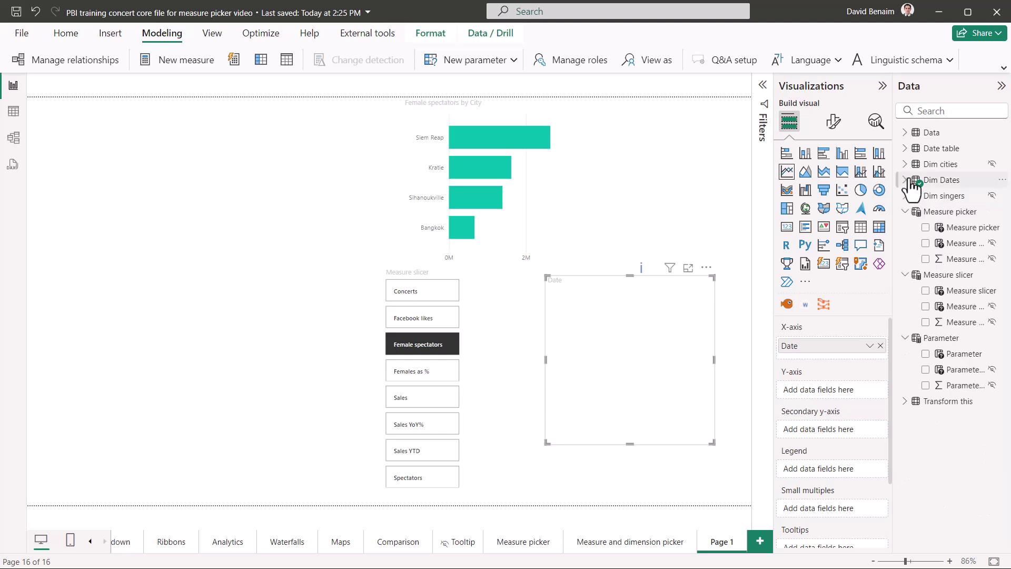
{"action": "left_click", "coordinate": [927, 291]}
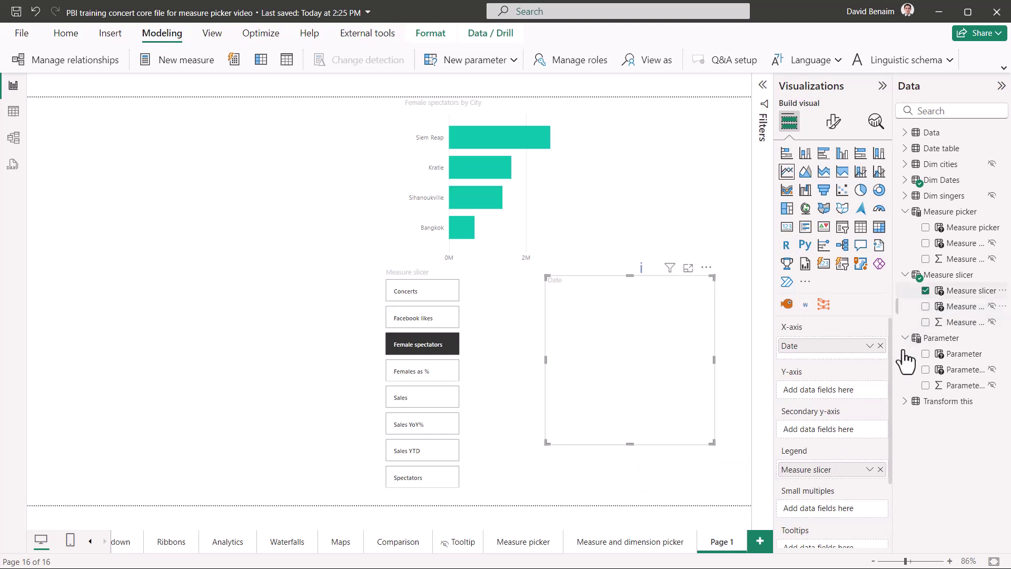
{"action": "left_click_drag", "start_coordinate": [839, 468], "coordinate": [839, 391]}
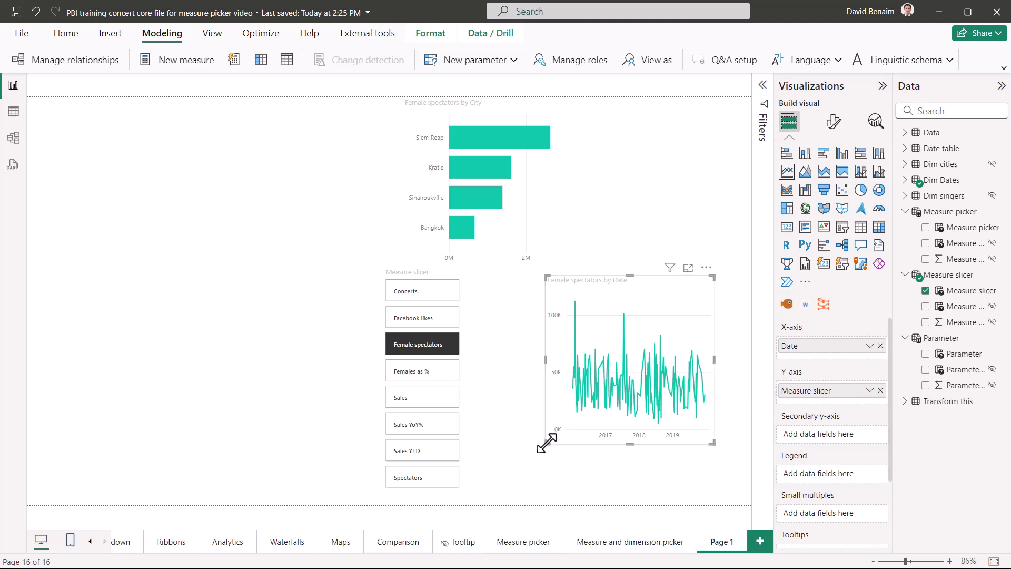
Step: Shrink the line chart beside the slicer and test Females as %, Facebook likes and Concerts
{"action": "left_click_drag", "start_coordinate": [547, 442], "coordinate": [489, 377]}
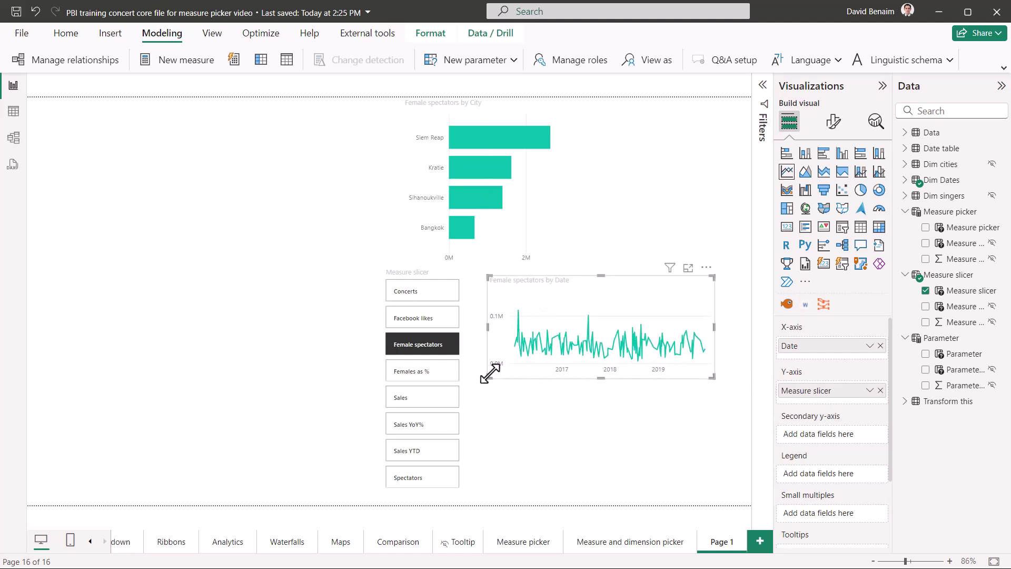
{"action": "left_click", "coordinate": [415, 375]}
{"action": "left_click", "coordinate": [419, 326]}
{"action": "left_click", "coordinate": [420, 293]}
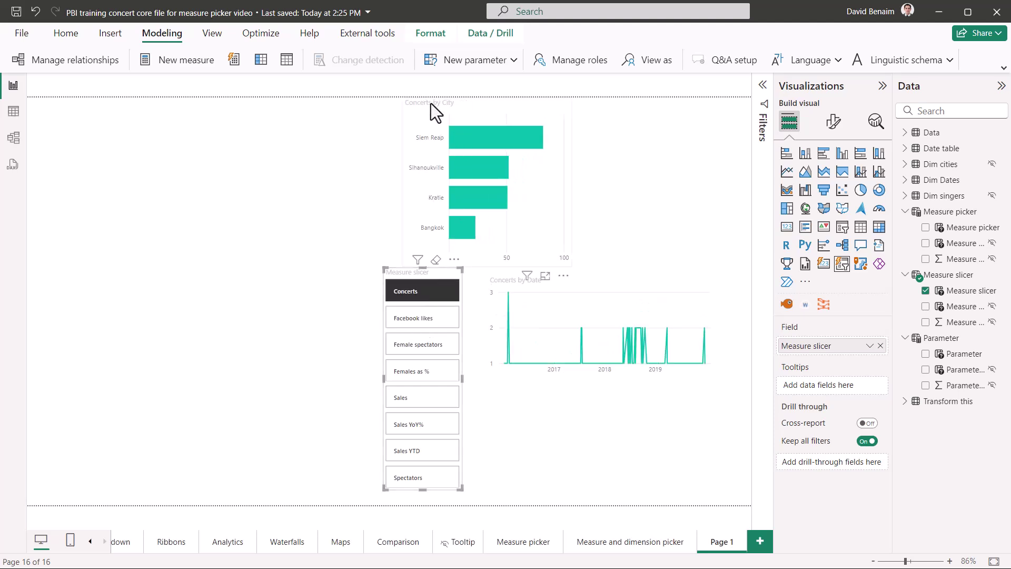
Step: Switch the slicer through Facebook likes, Females as % and Female spectators
{"action": "left_click", "coordinate": [420, 321]}
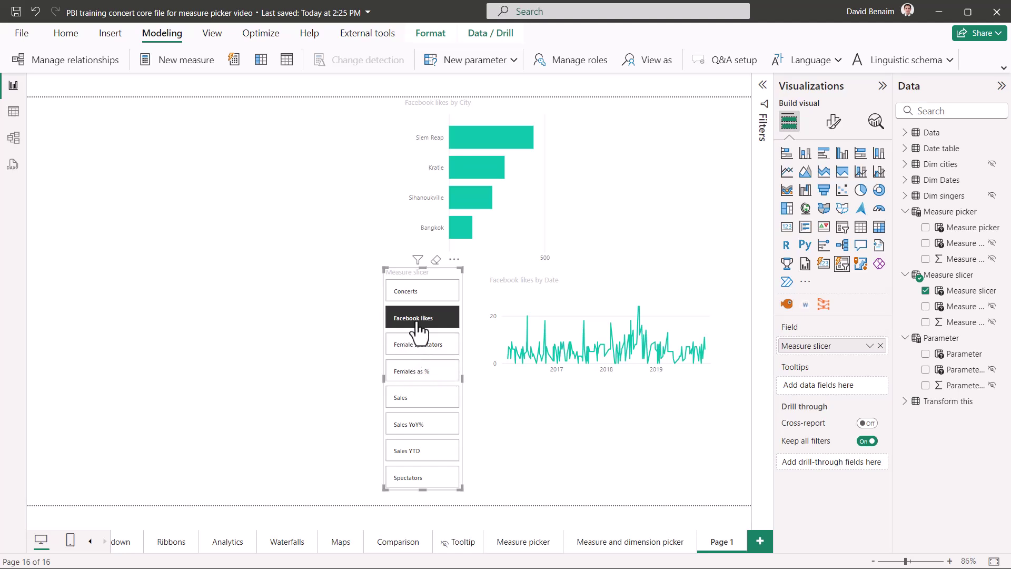
{"action": "left_click", "coordinate": [416, 373]}
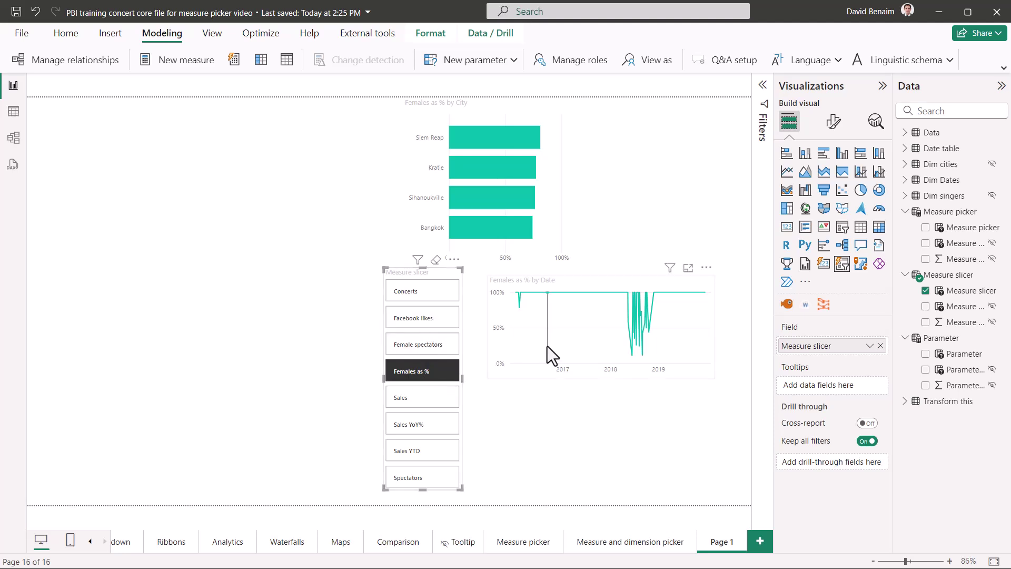
{"action": "mouse_move", "coordinate": [548, 346]}
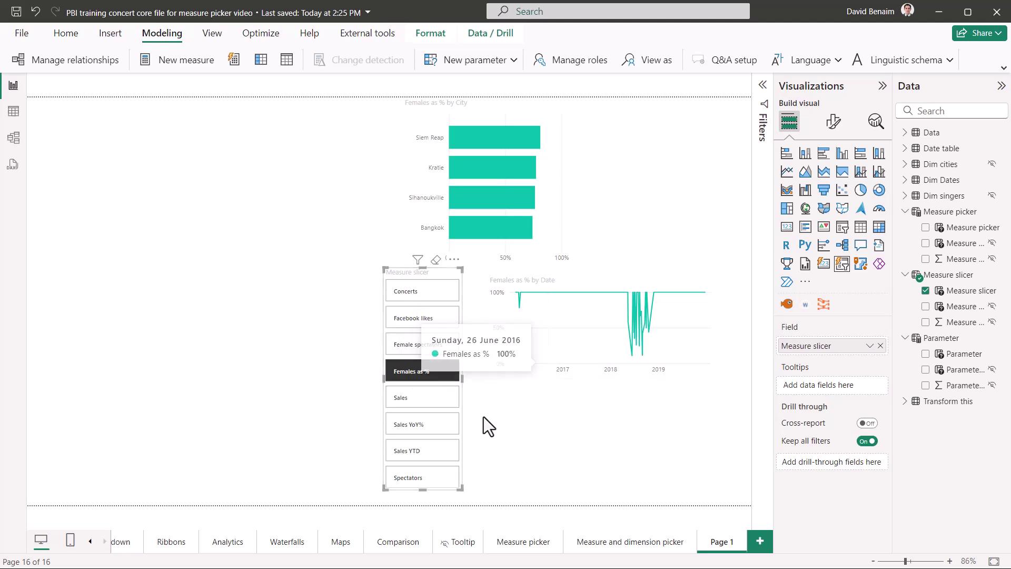
{"action": "left_click", "coordinate": [431, 354]}
Step: Add the measure Females as % num = [Females as %]*100 to the Data table
{"action": "left_click", "coordinate": [442, 388]}
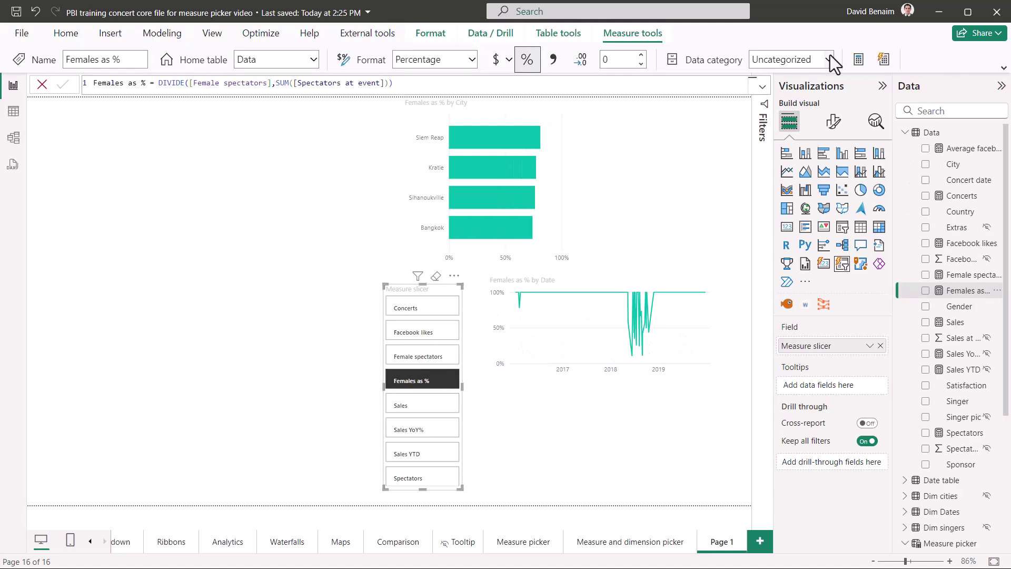
{"action": "left_click", "coordinate": [859, 60]}
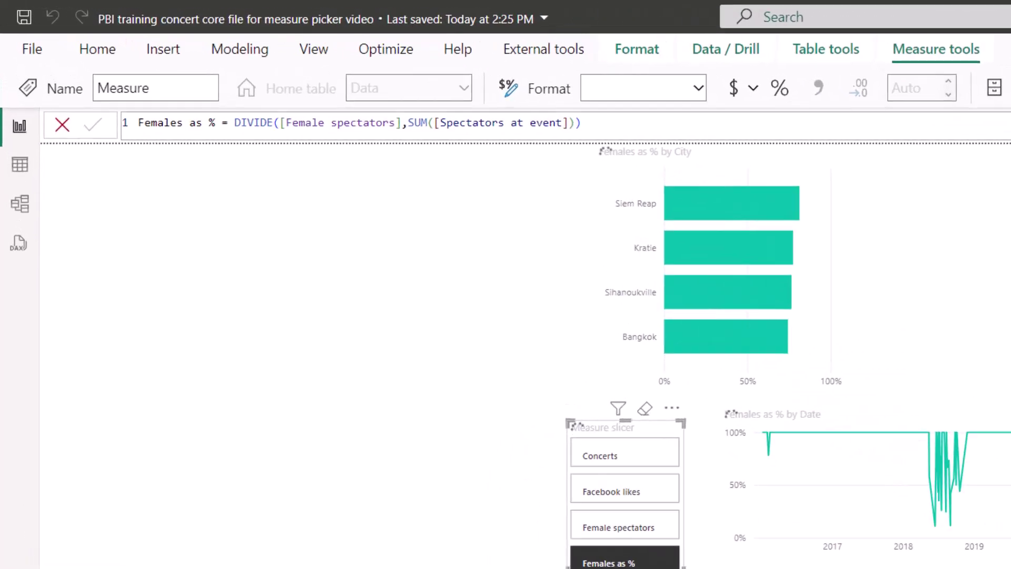
{"action": "type", "text": "Females as %"}
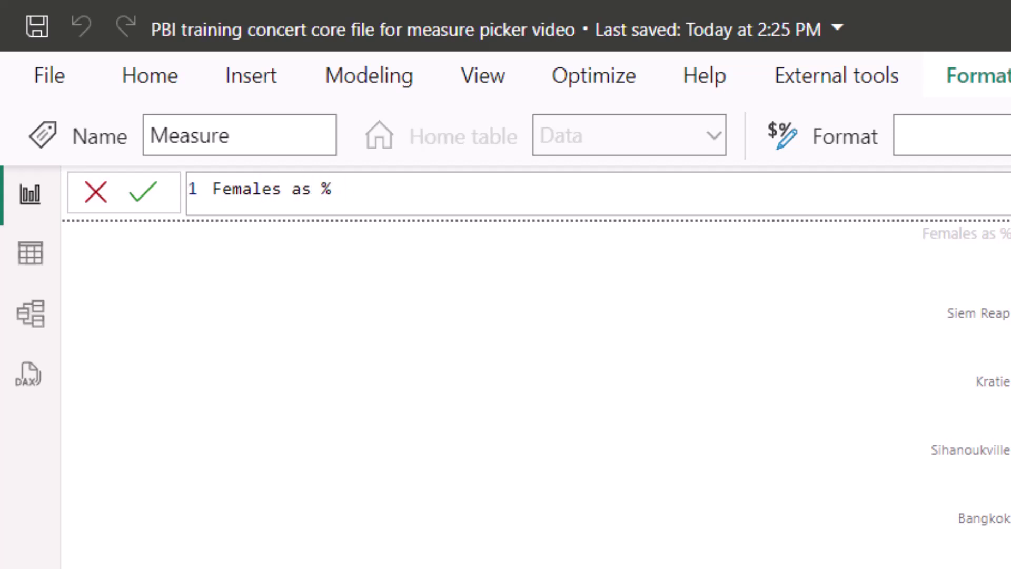
{"action": "type", "text": " num=fem"}
{"action": "key", "text": "Down"}
{"action": "key", "text": "Tab"}
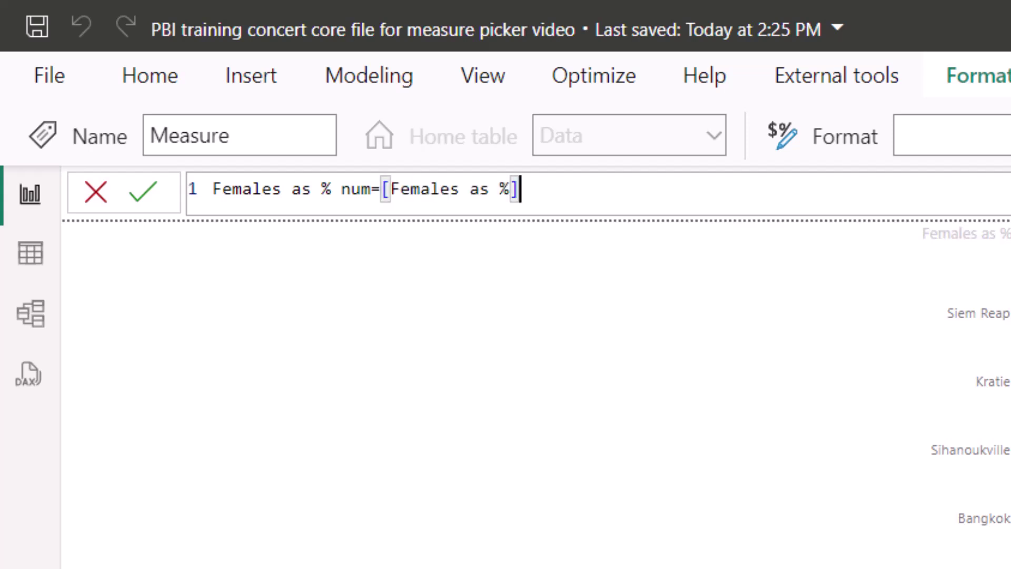
{"action": "type", "text": "*100"}
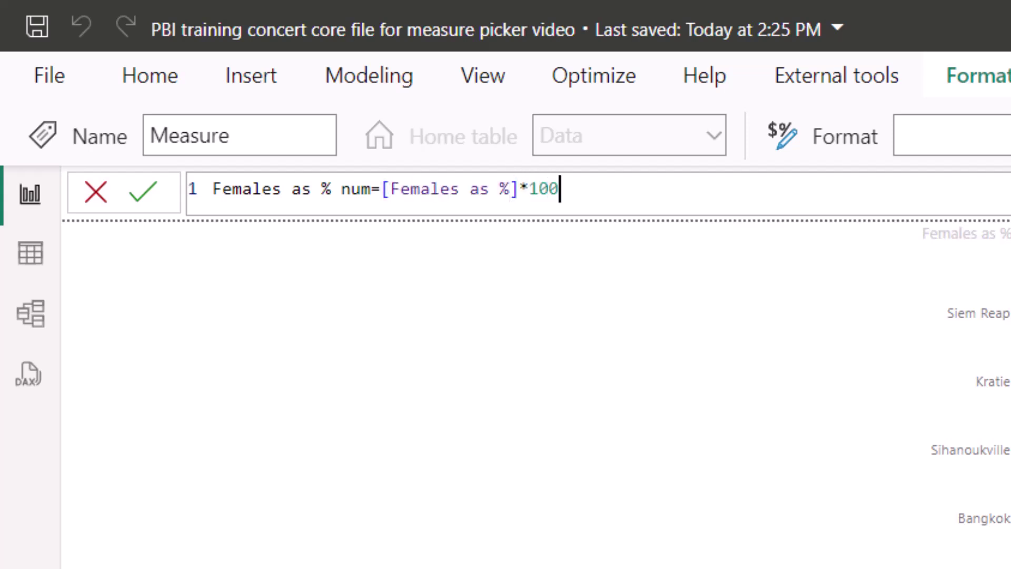
{"action": "key", "text": "Return"}
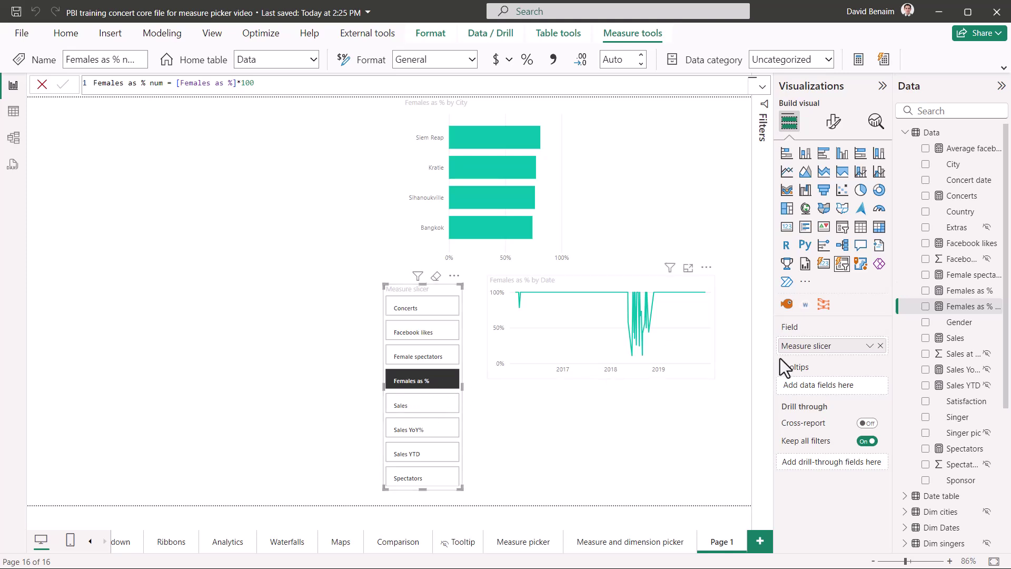
Step: Test the Measure slicer with Sales, Sales YoY%, Sales YTD and Female spectators in both charts
{"action": "left_click", "coordinate": [407, 409]}
{"action": "left_click", "coordinate": [413, 429]}
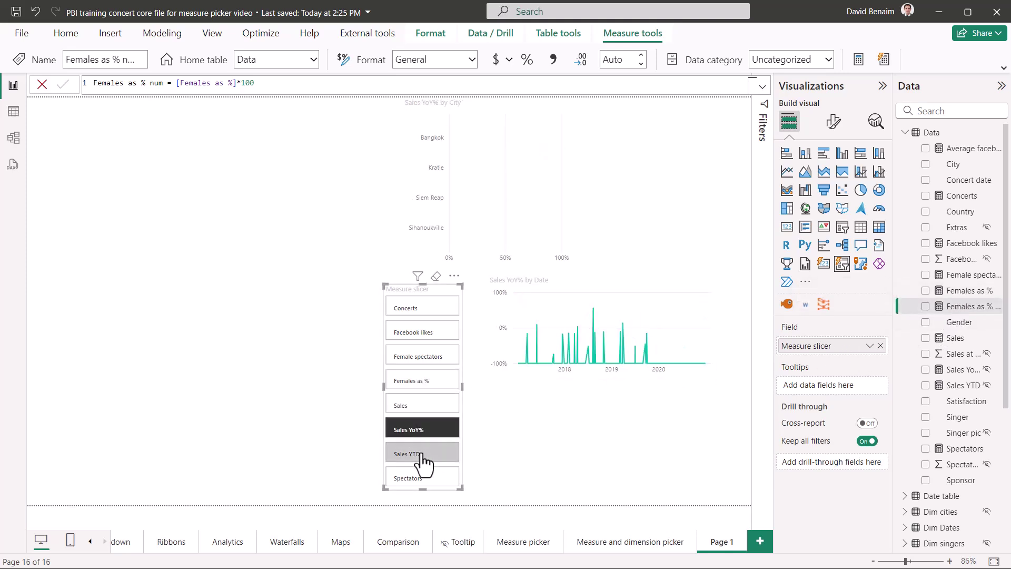
{"action": "left_click", "coordinate": [422, 454]}
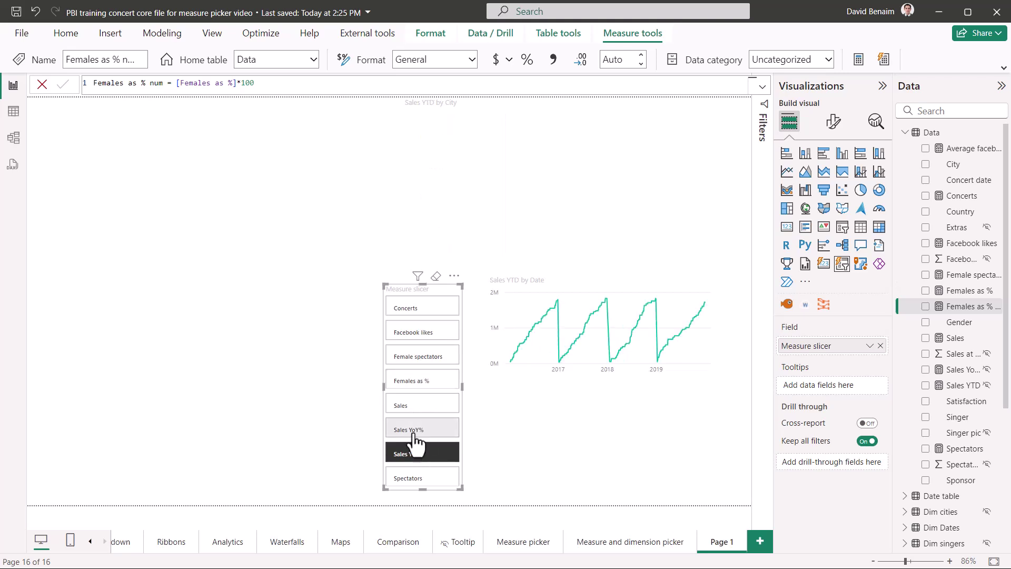
{"action": "left_click", "coordinate": [425, 360]}
{"action": "scroll", "coordinate": [946, 382], "scroll_direction": "down", "scroll_amount": 4}
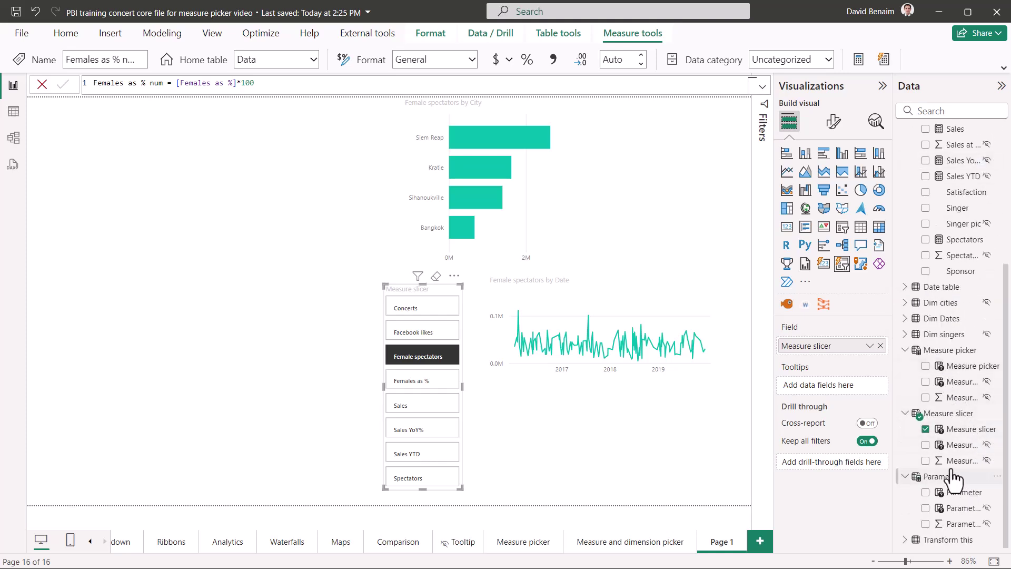
Step: In the Measure slicer formula, change the Females as % reference to Females as % num
{"action": "left_click", "coordinate": [952, 414]}
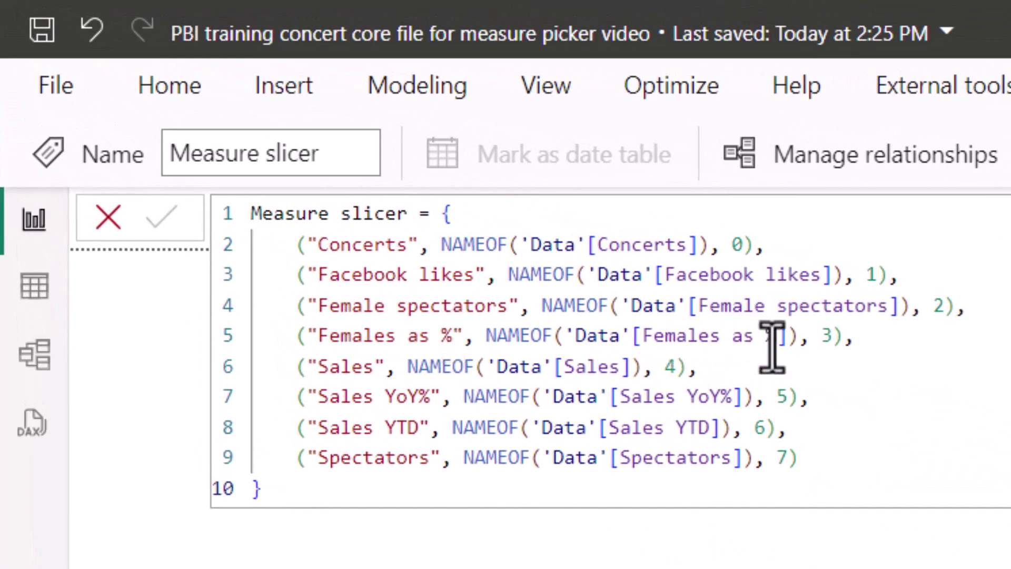
{"action": "left_click", "coordinate": [779, 336]}
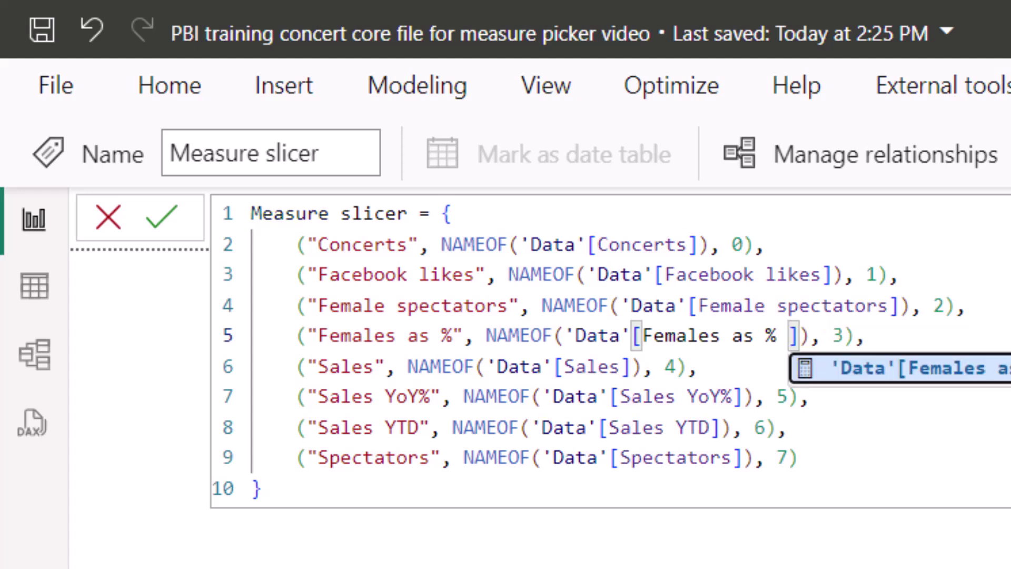
{"action": "type", "text": "num"}
{"action": "left_click", "coordinate": [855, 335]}
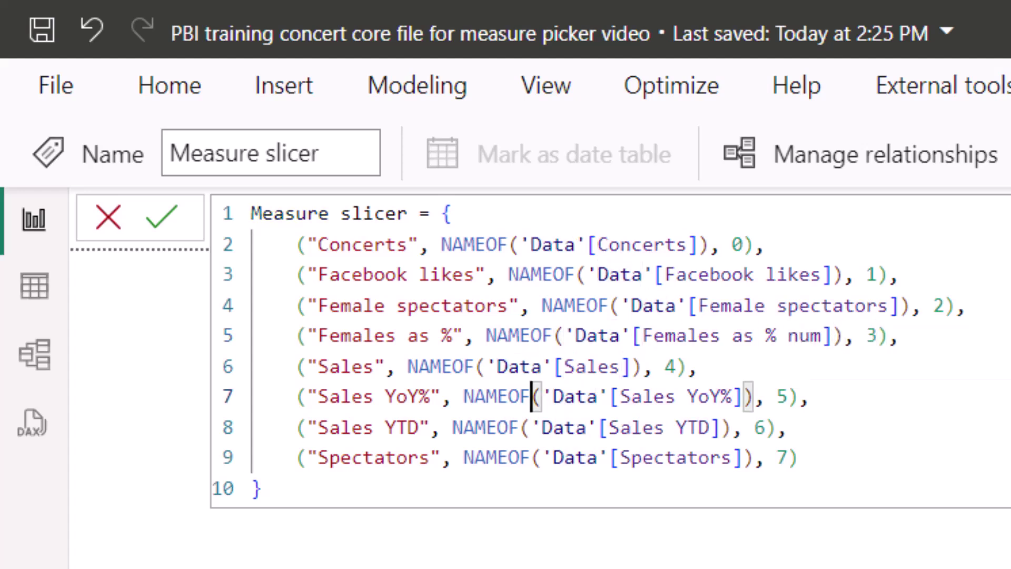
Step: Delete the Sales YoY% and Sales YTD entries and commit the Measure slicer formula
{"action": "left_click", "coordinate": [521, 336]}
{"action": "left_click", "coordinate": [384, 366]}
{"action": "left_click", "coordinate": [365, 396]}
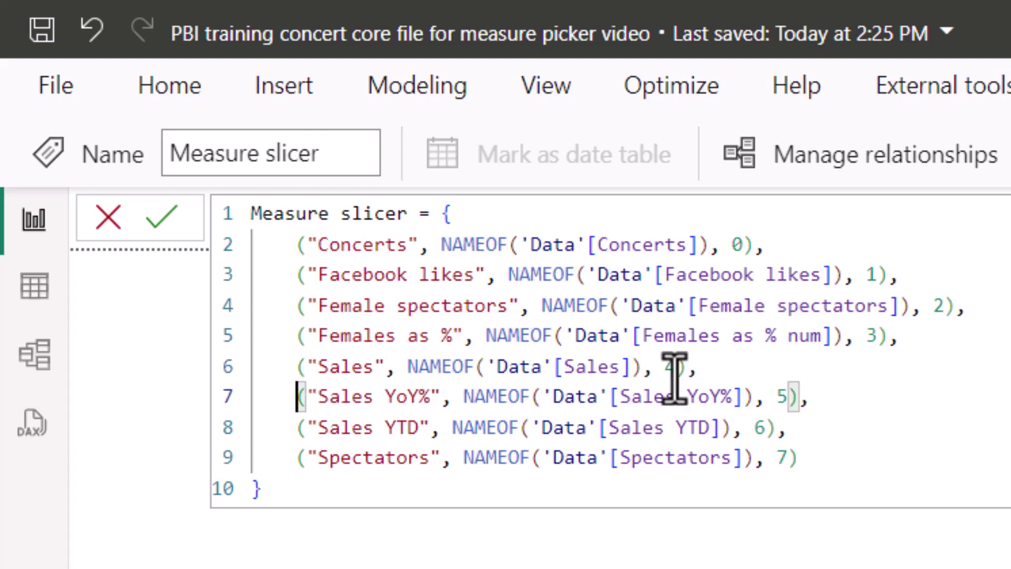
{"action": "left_click_drag", "start_coordinate": [835, 429], "coordinate": [243, 406]}
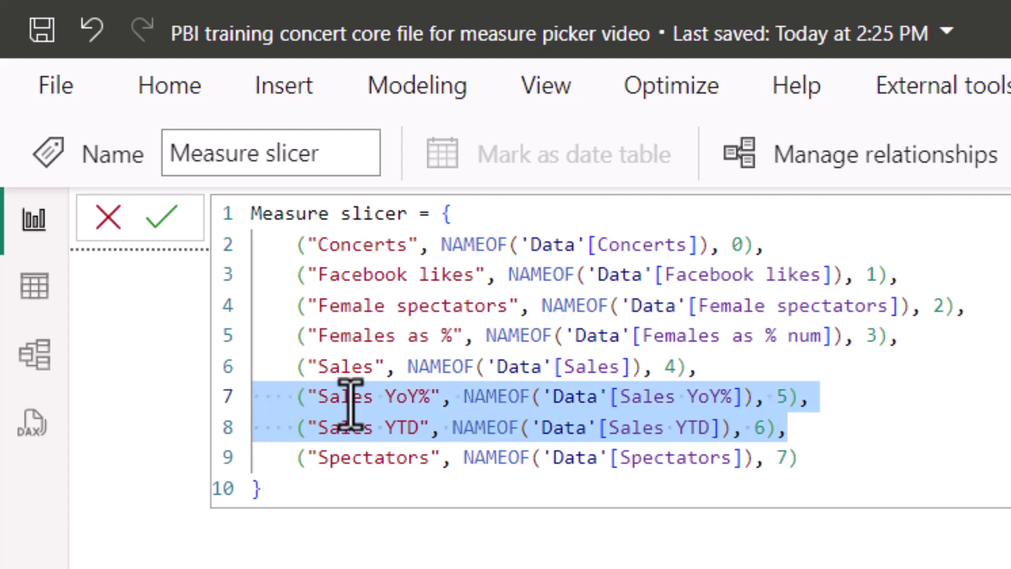
{"action": "key", "text": "Delete"}
{"action": "key", "text": "Delete"}
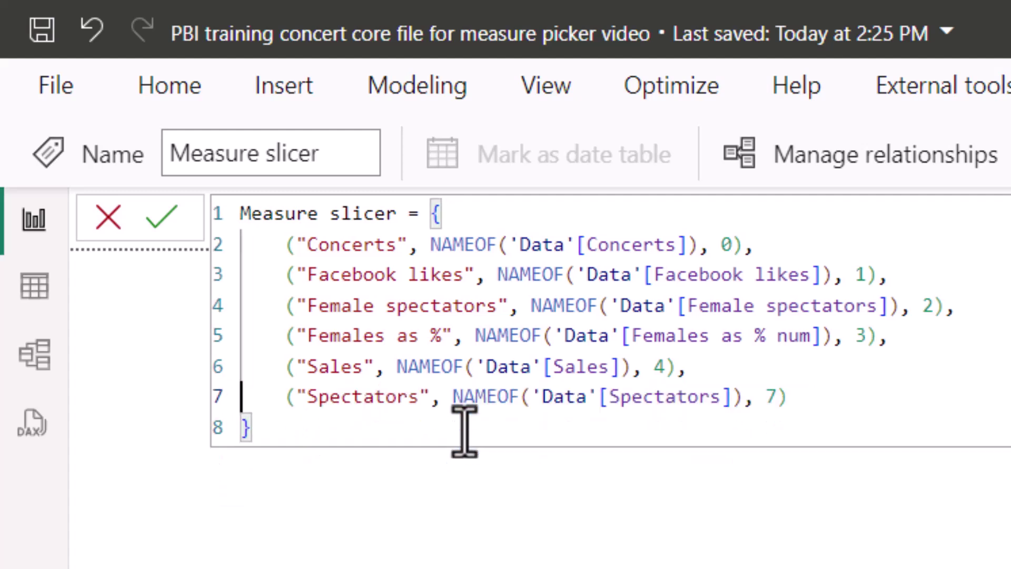
{"action": "left_click", "coordinate": [782, 396]}
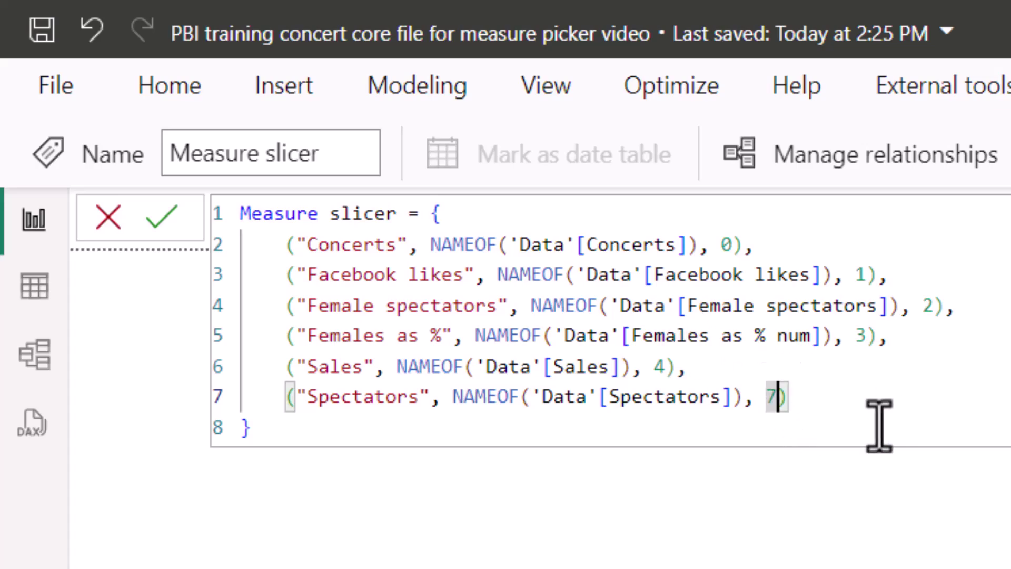
{"action": "key", "text": "Return"}
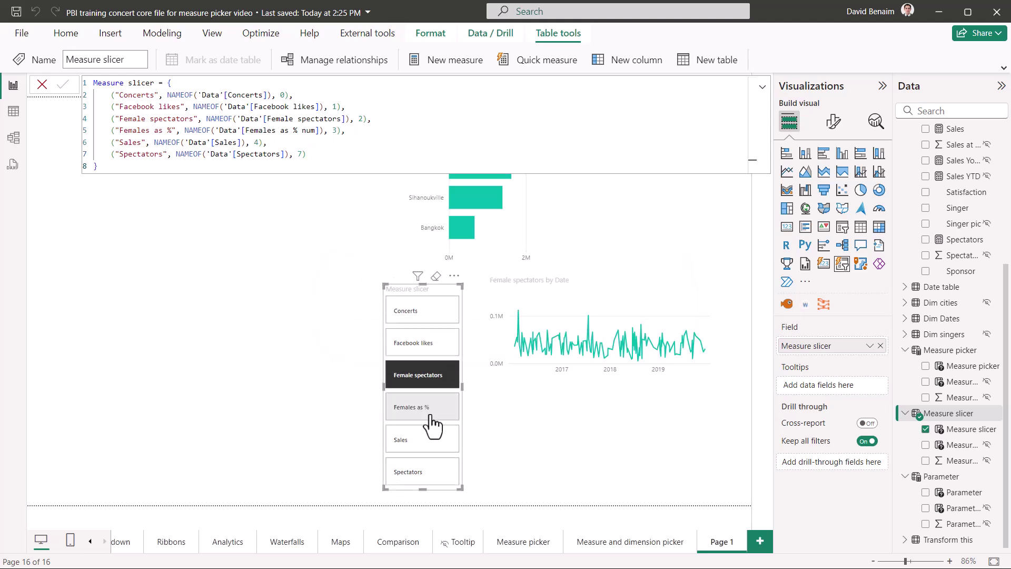
Step: Change the Spectators order value to 0.5 and make the Measure slicer slightly narrower
{"action": "left_click", "coordinate": [435, 418]}
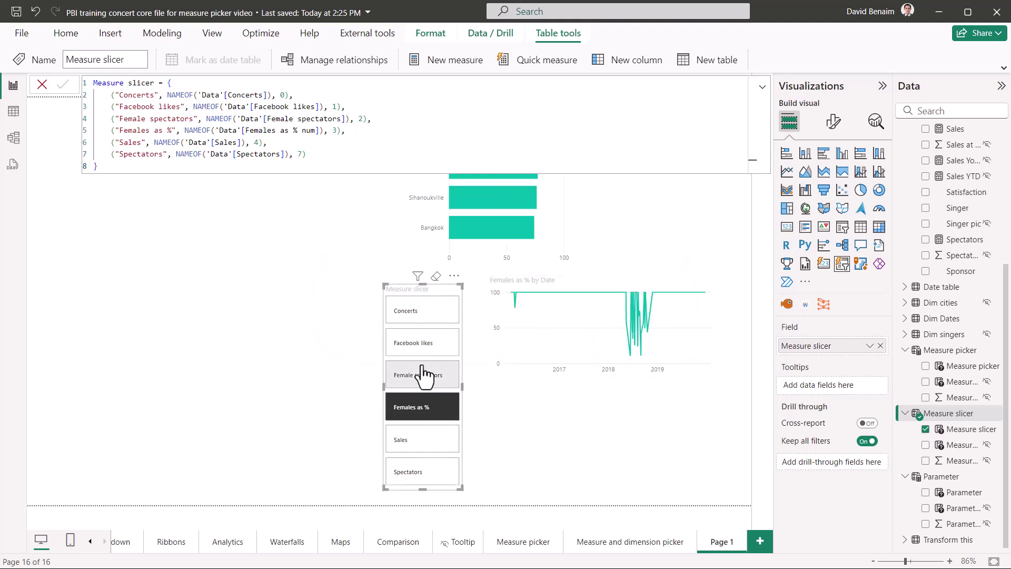
{"action": "left_click", "coordinate": [425, 375]}
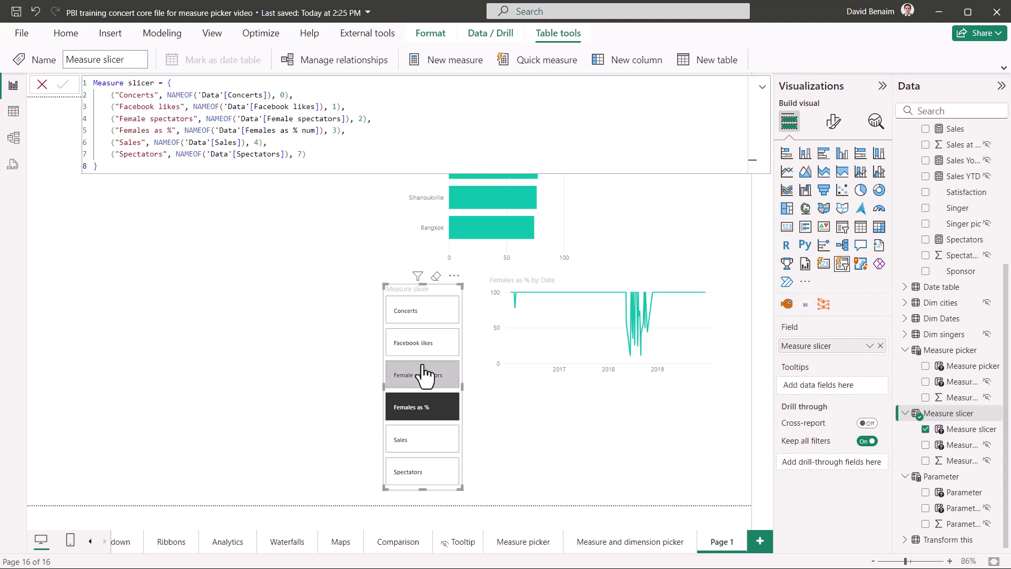
{"action": "left_click", "coordinate": [302, 153]}
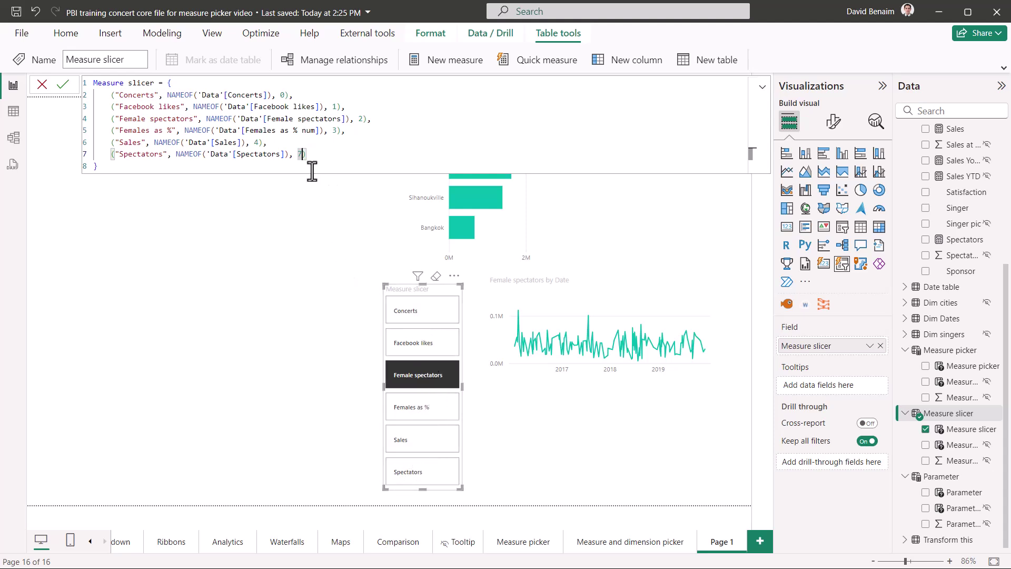
{"action": "type", "text": "7"}
{"action": "key", "text": "BackSpace"}
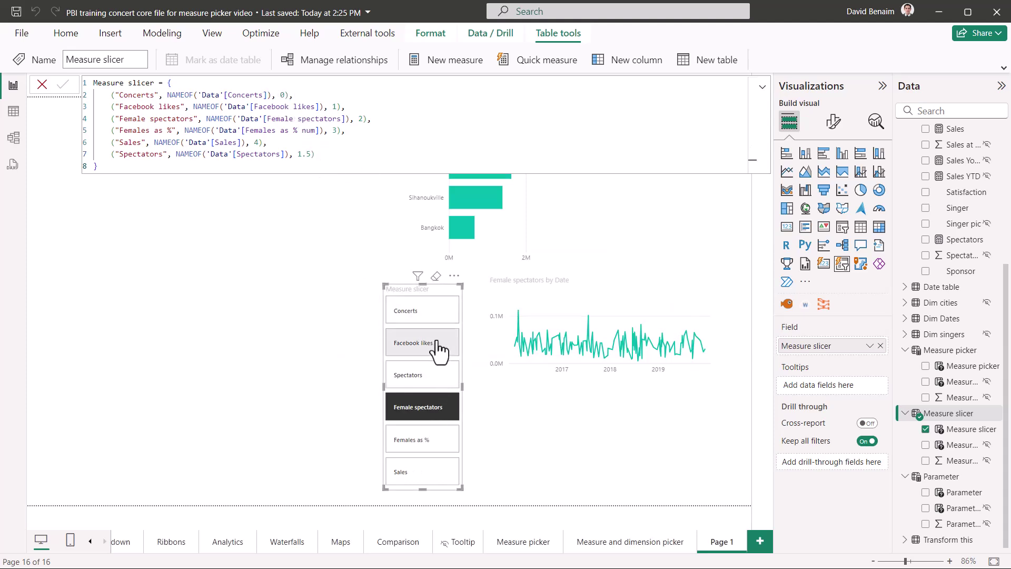
{"action": "double_click", "coordinate": [302, 154]}
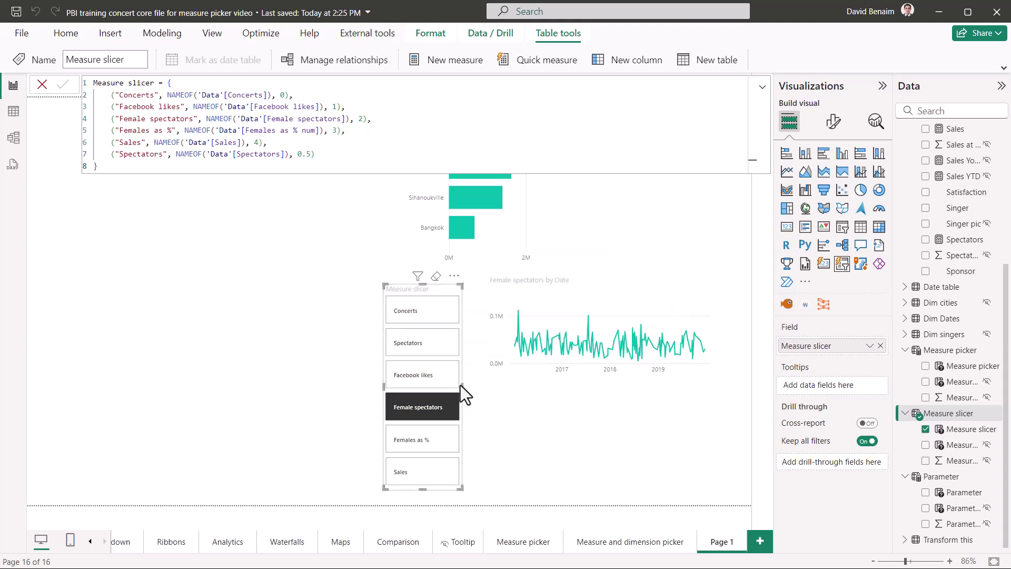
{"action": "left_click_drag", "start_coordinate": [462, 383], "coordinate": [456, 384]}
{"action": "left_click", "coordinate": [336, 290]}
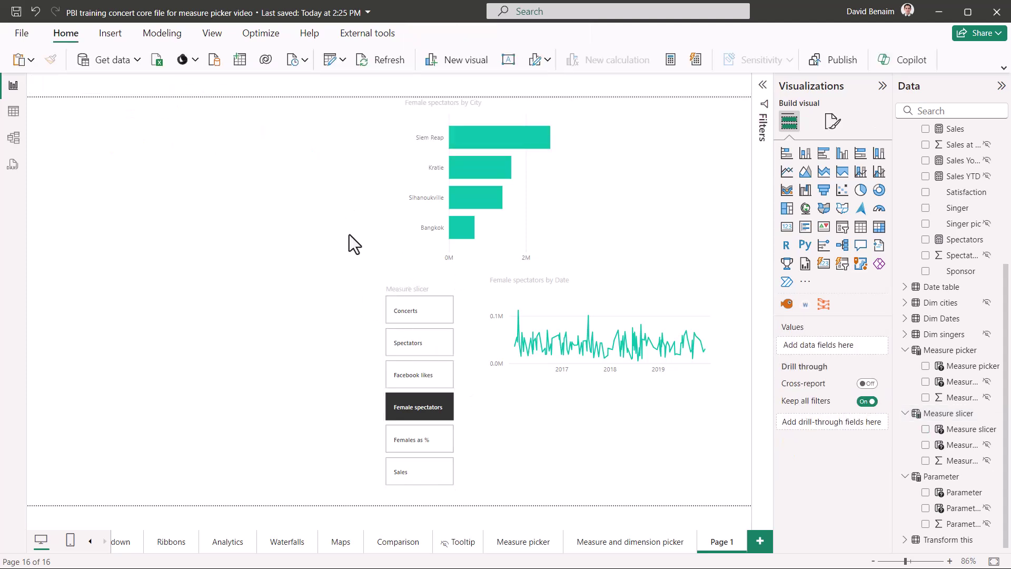
Step: Add a new report page and begin a new Fields parameter
{"action": "left_click", "coordinate": [761, 541]}
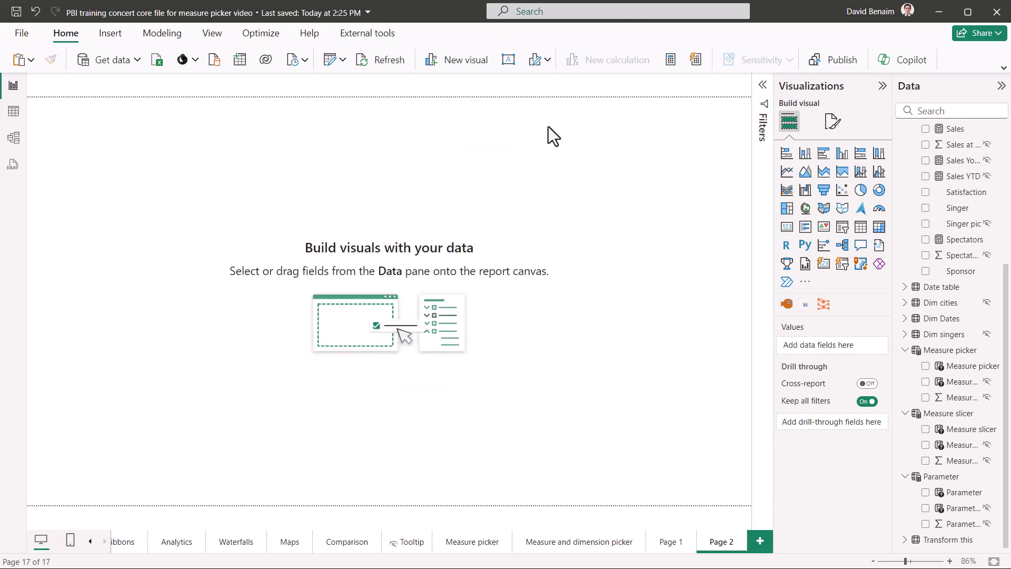
{"action": "left_click", "coordinate": [164, 33]}
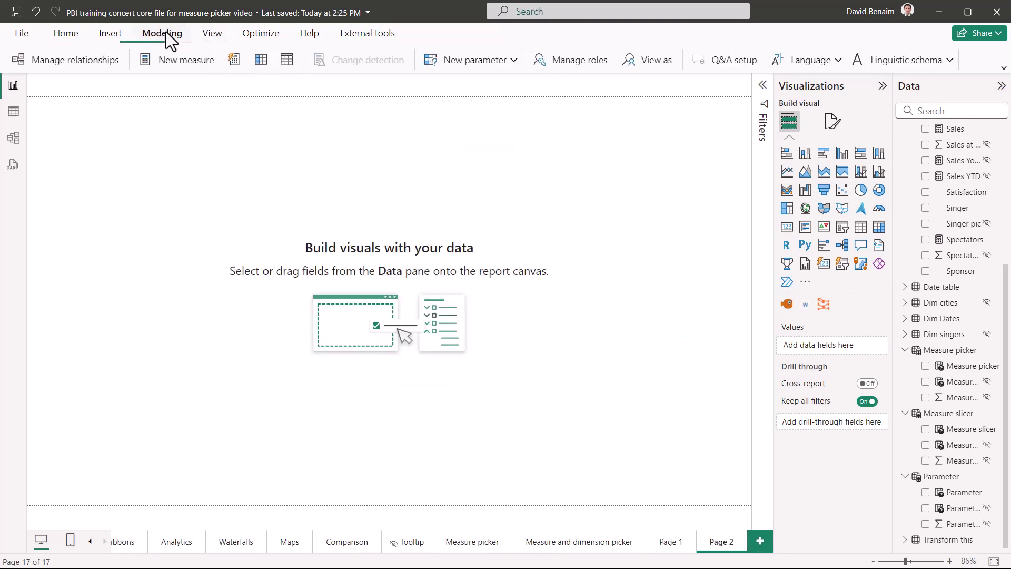
{"action": "left_click", "coordinate": [501, 62]}
{"action": "left_click", "coordinate": [497, 107]}
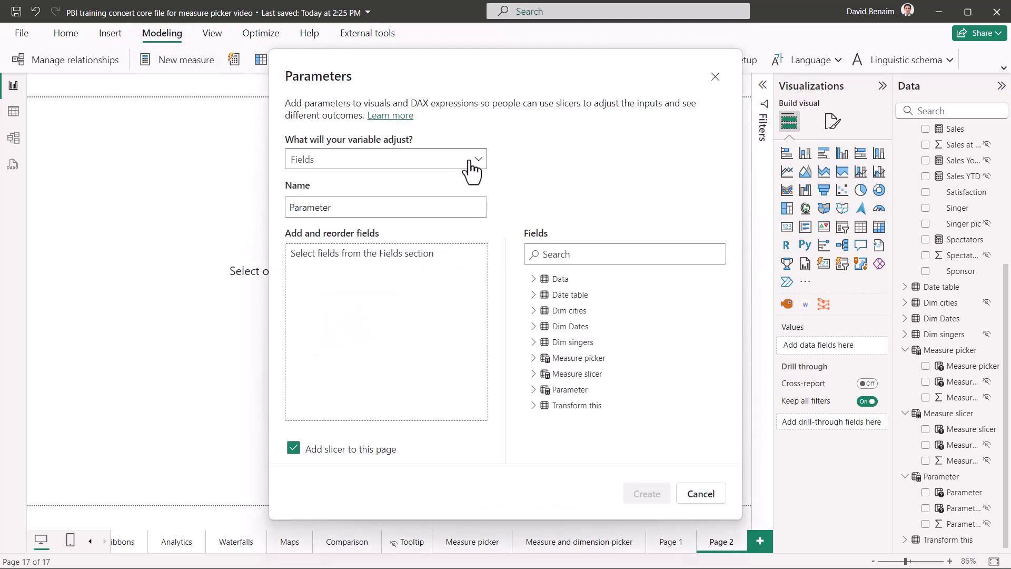
Step: Add City, Extras, Country, Gender, Satisfaction, Singer and Sponsor from the Data table to the parameter
{"action": "left_click", "coordinate": [533, 279]}
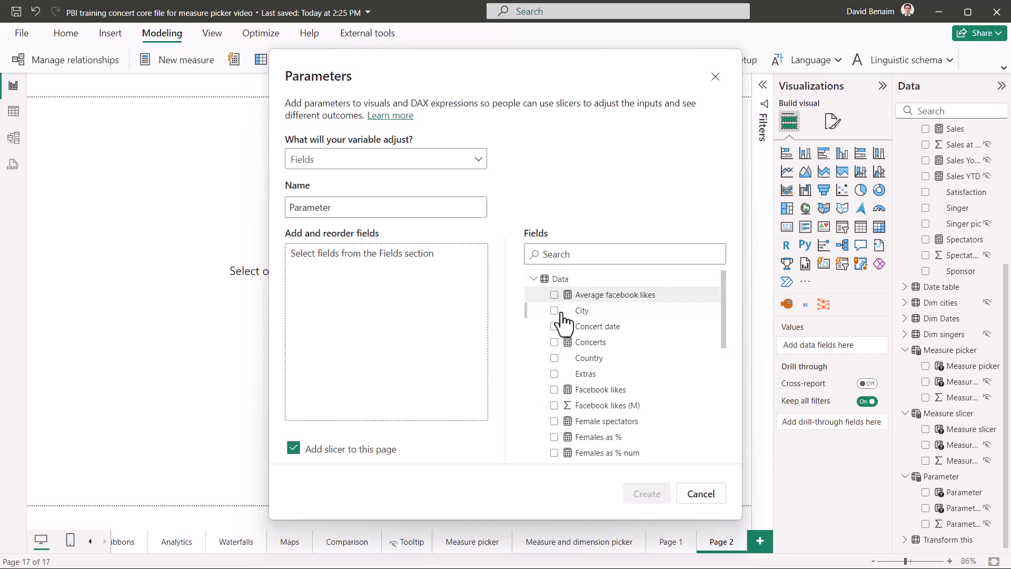
{"action": "left_click", "coordinate": [578, 312]}
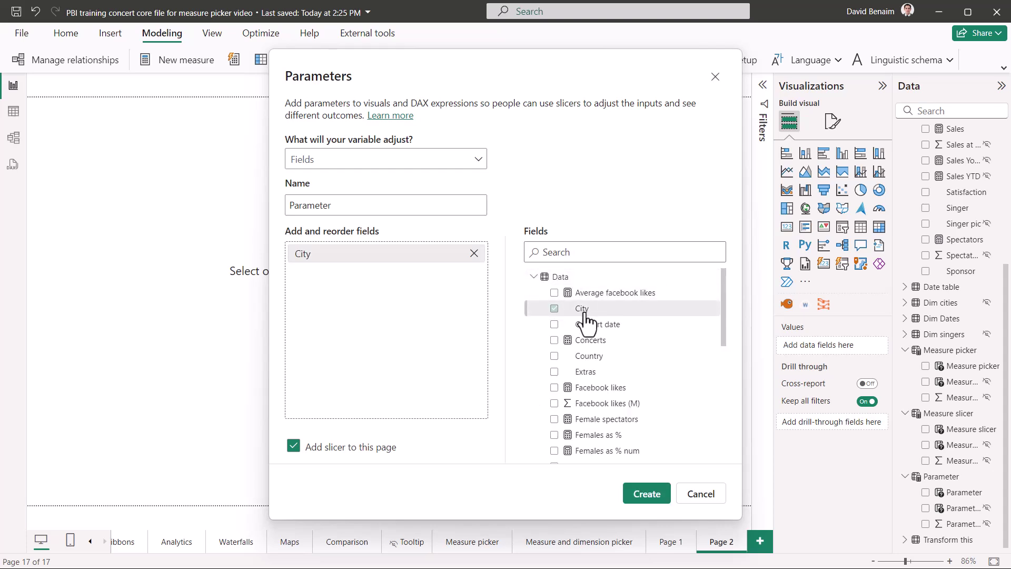
{"action": "left_click", "coordinate": [606, 373]}
{"action": "left_click", "coordinate": [608, 357]}
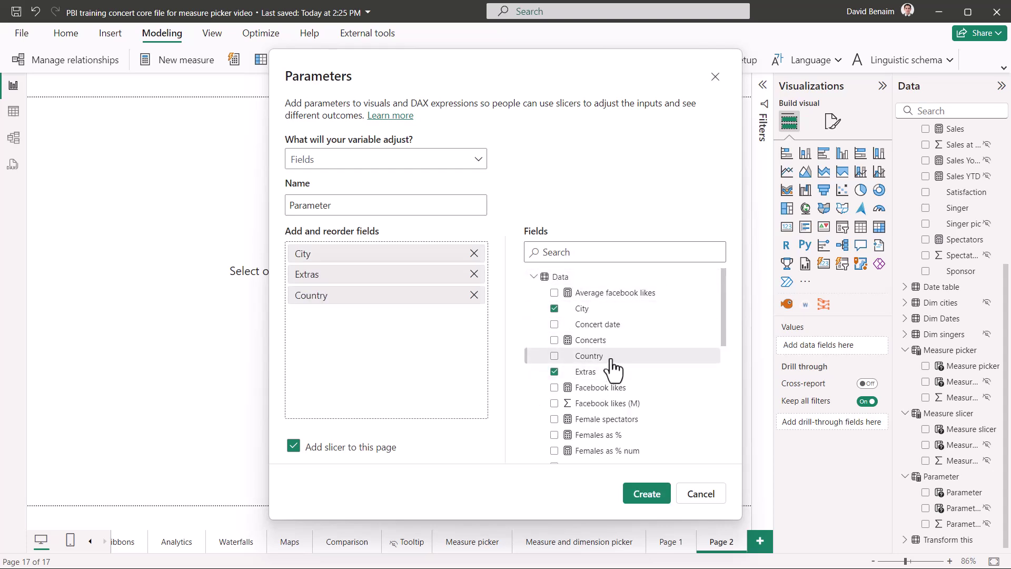
{"action": "left_click_drag", "start_coordinate": [723, 311], "coordinate": [724, 365]}
{"action": "left_click", "coordinate": [642, 339]}
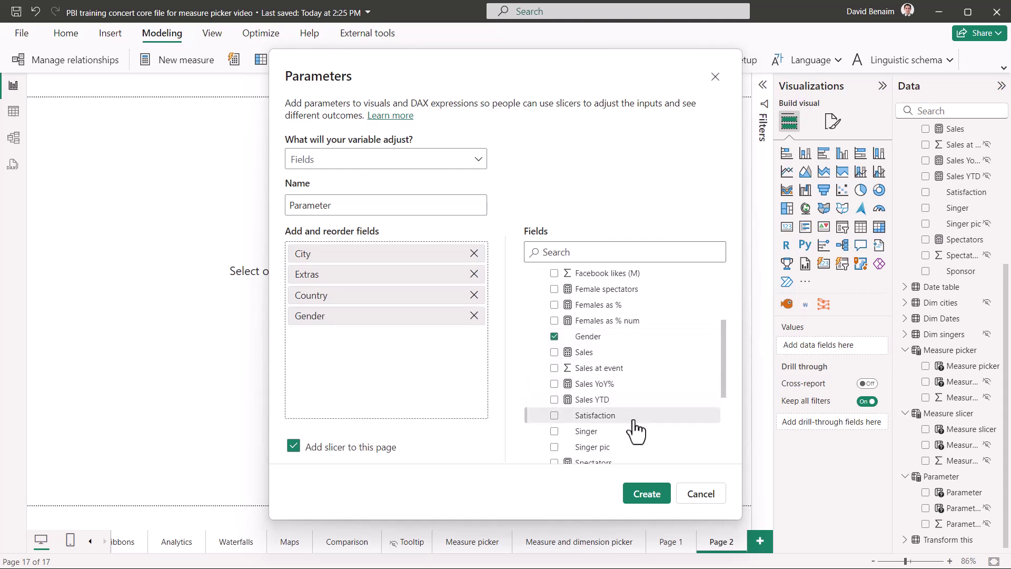
{"action": "left_click", "coordinate": [633, 416]}
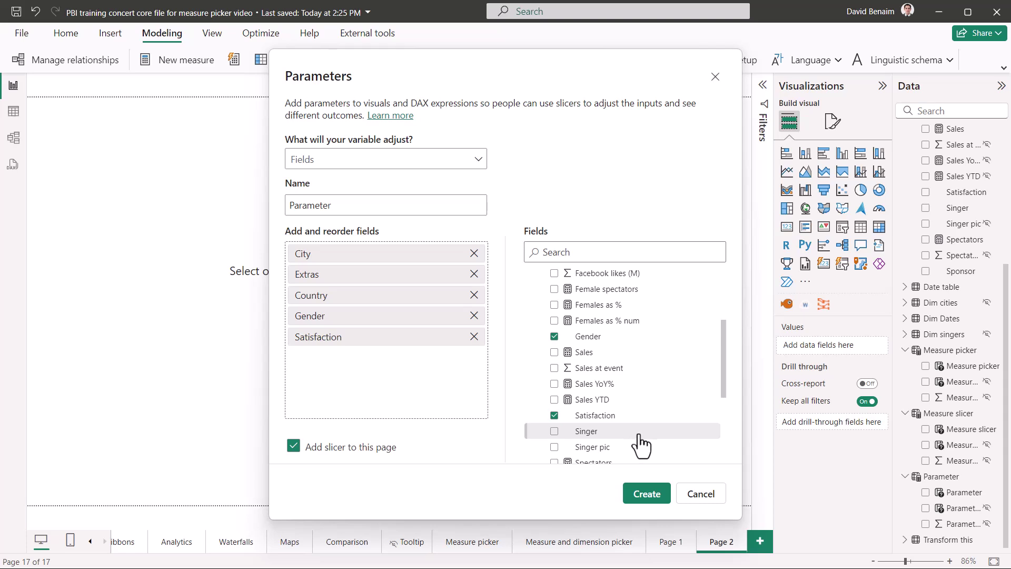
{"action": "left_click", "coordinate": [639, 436]}
{"action": "scroll", "coordinate": [671, 378], "scroll_direction": "down", "scroll_amount": 3}
{"action": "left_click", "coordinate": [579, 380]}
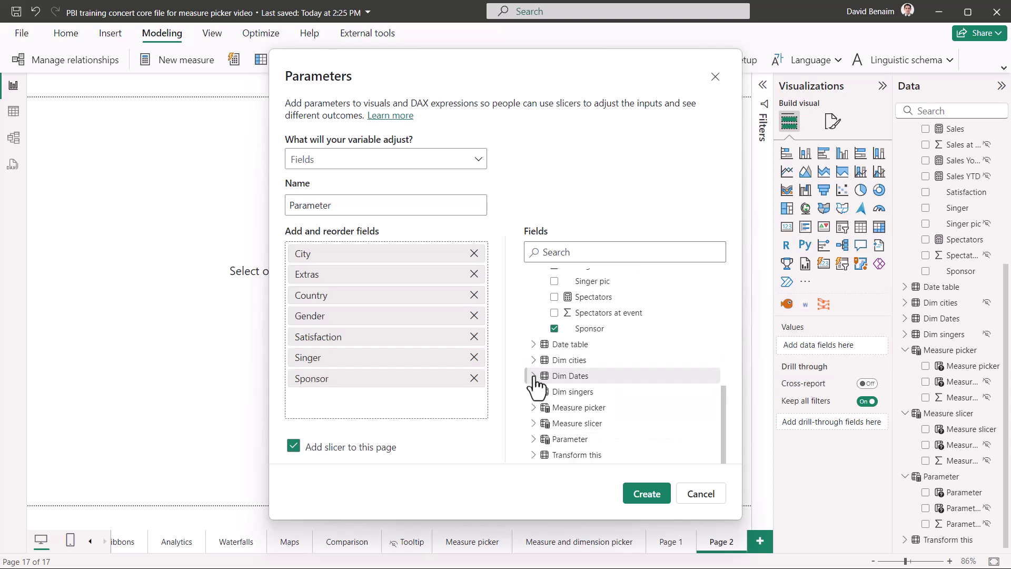
Step: Add Date, Month, Month Name, Year and Day Name from Dim Dates to the parameter
{"action": "left_click", "coordinate": [534, 376]}
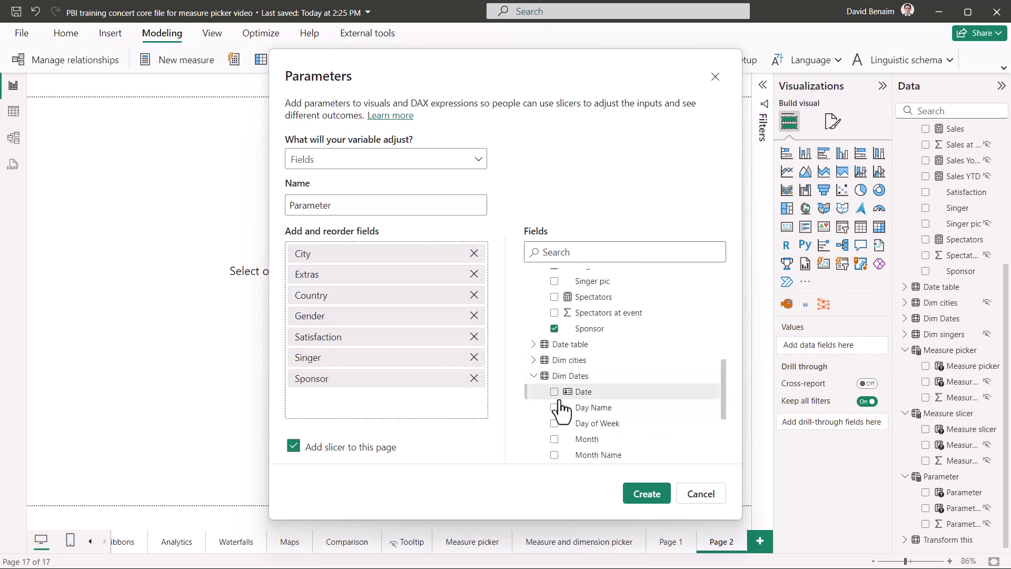
{"action": "left_click", "coordinate": [632, 394]}
{"action": "left_click_drag", "start_coordinate": [723, 397], "coordinate": [720, 429]}
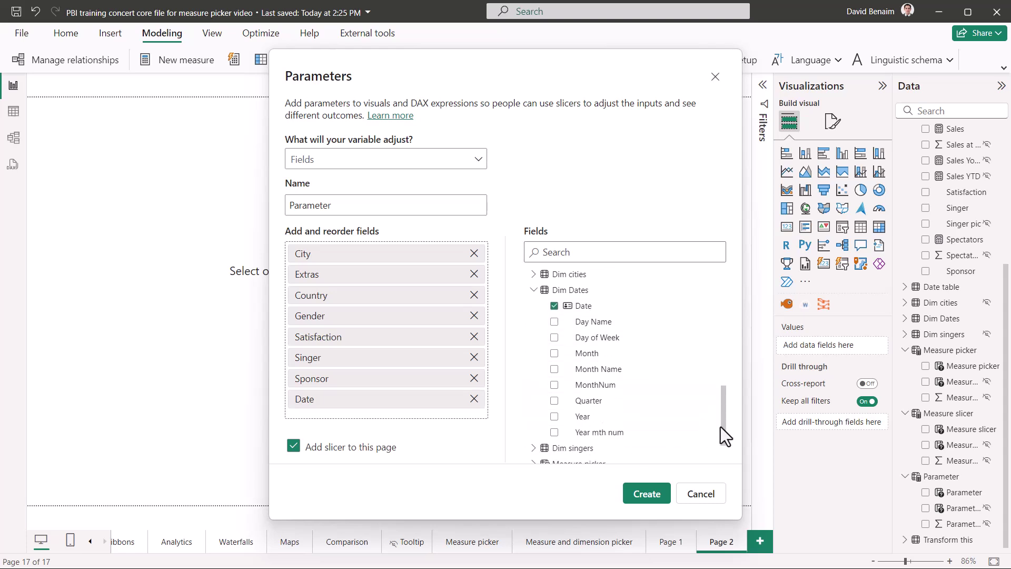
{"action": "scroll", "coordinate": [650, 356], "scroll_direction": "down", "scroll_amount": 1}
{"action": "left_click", "coordinate": [639, 325]}
{"action": "left_click", "coordinate": [641, 341]}
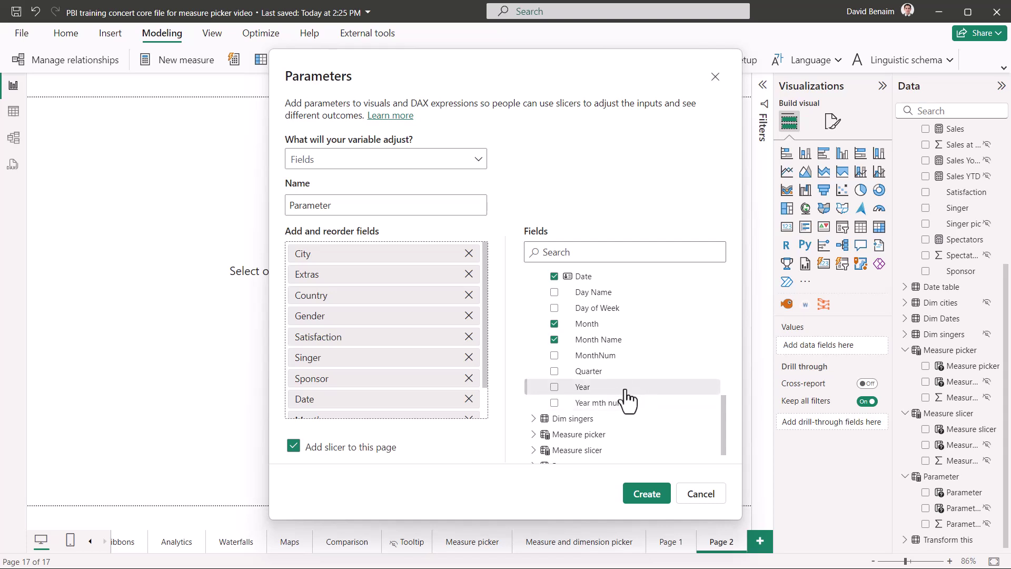
{"action": "left_click", "coordinate": [606, 387]}
{"action": "left_click", "coordinate": [612, 293]}
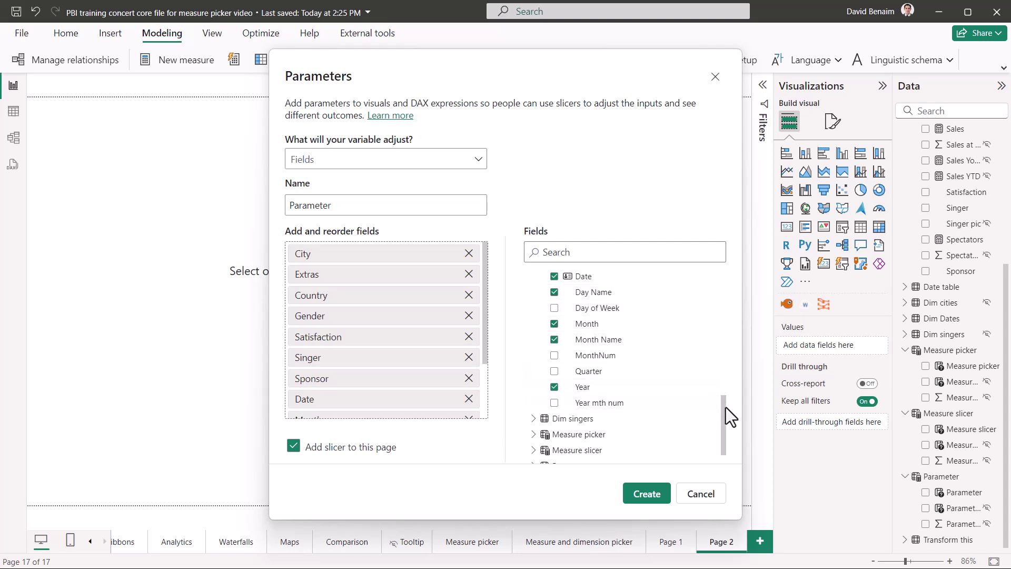
{"action": "left_click_drag", "start_coordinate": [725, 407], "coordinate": [725, 370]}
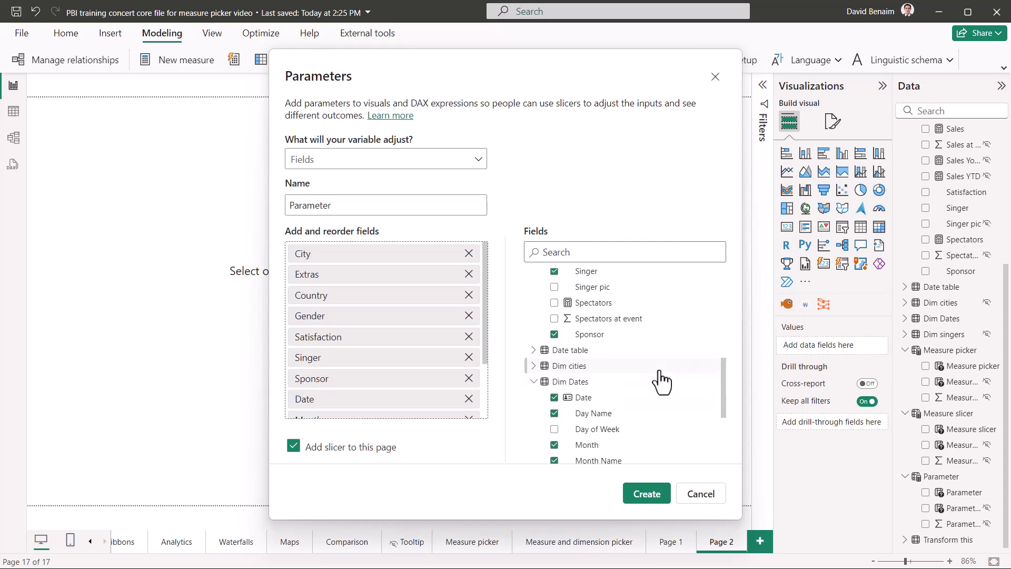
Step: Remove the duplicate Month entry and create the fields parameter
{"action": "left_click", "coordinate": [533, 350]}
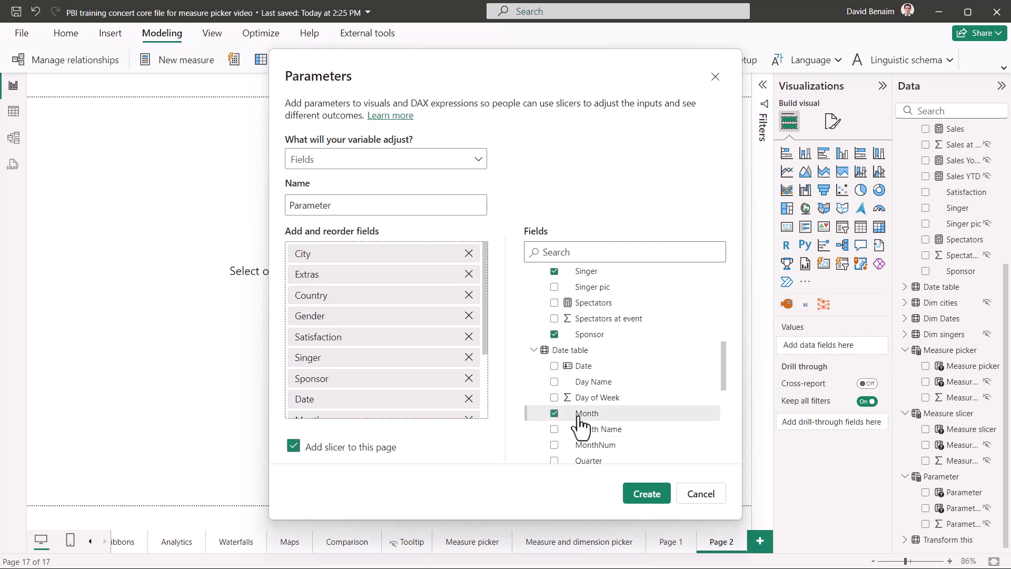
{"action": "scroll", "coordinate": [427, 358], "scroll_direction": "down", "scroll_amount": 3}
{"action": "left_click_drag", "start_coordinate": [424, 355], "coordinate": [467, 325]}
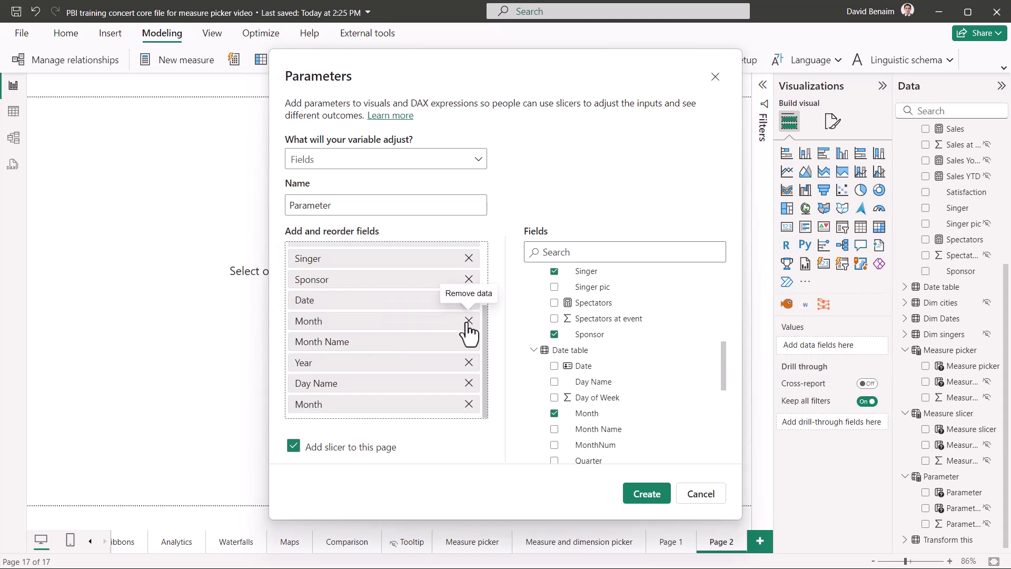
{"action": "left_click", "coordinate": [469, 321]}
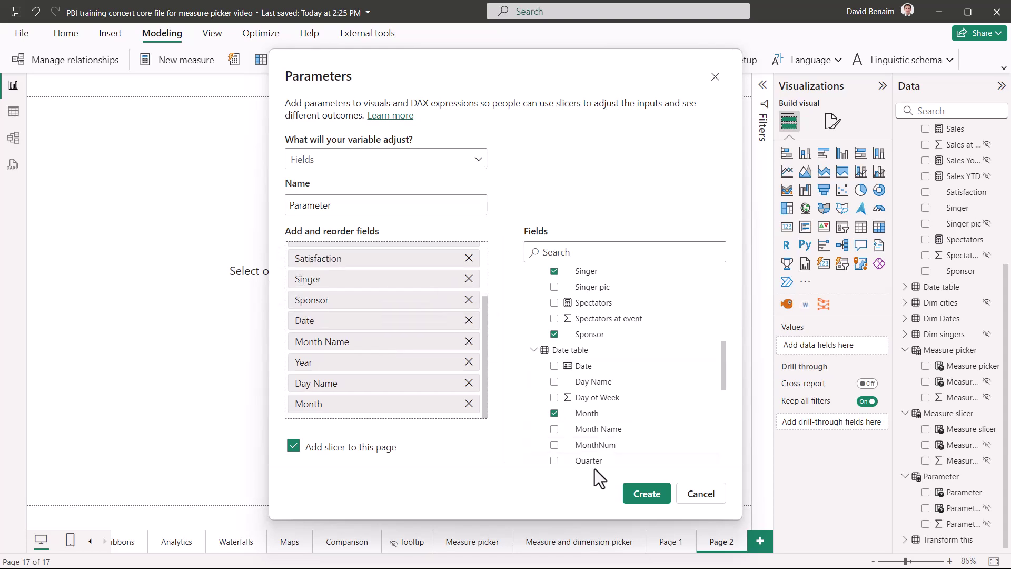
{"action": "left_click", "coordinate": [651, 496]}
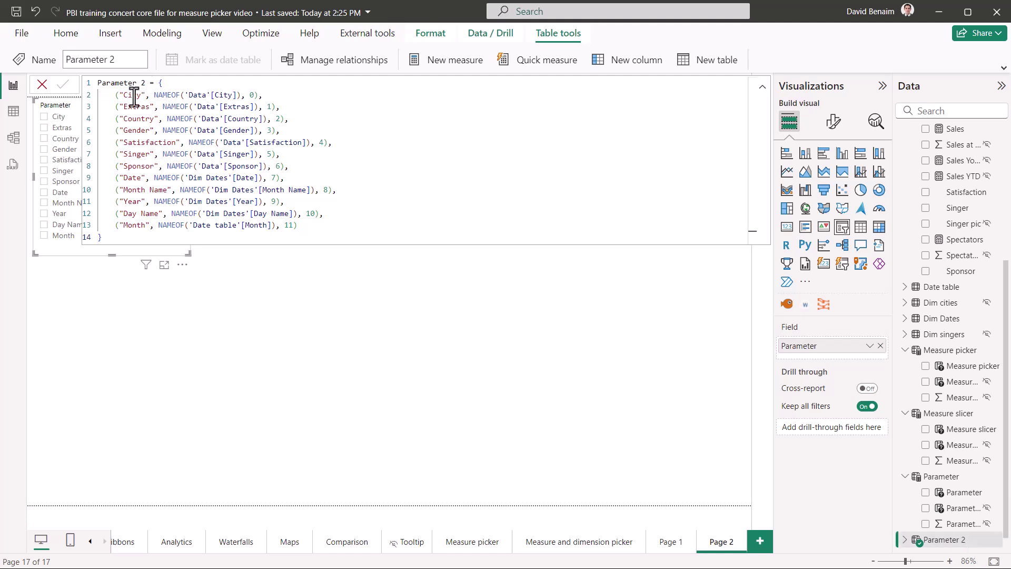
Step: Rename 'Parameter 2' to 'Dimension slicer' and inspect its Parameter, Parameter Fields and Parameter Order columns
{"action": "left_click_drag", "start_coordinate": [146, 83], "coordinate": [91, 85]}
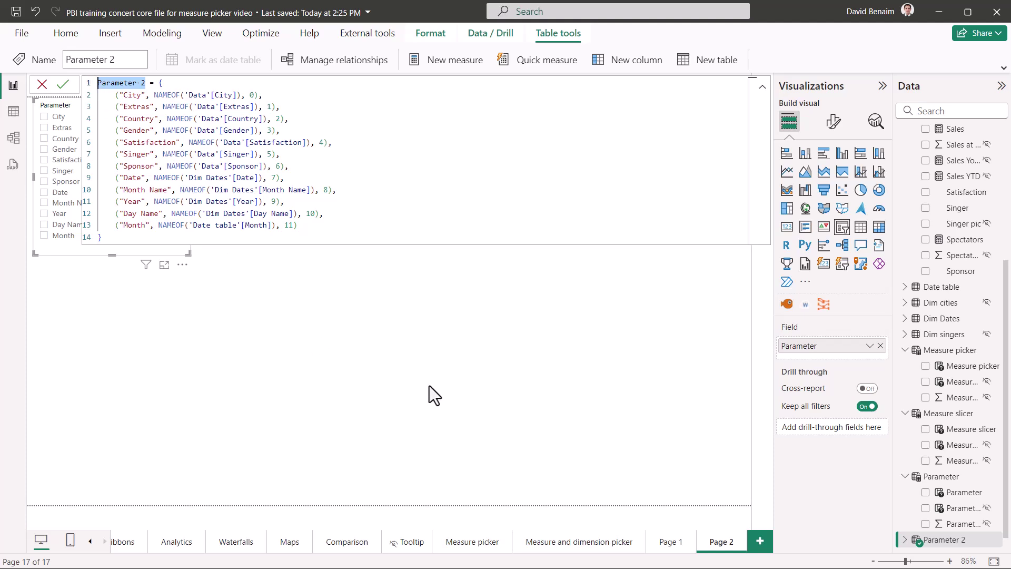
{"action": "type", "text": "Dimension slic"}
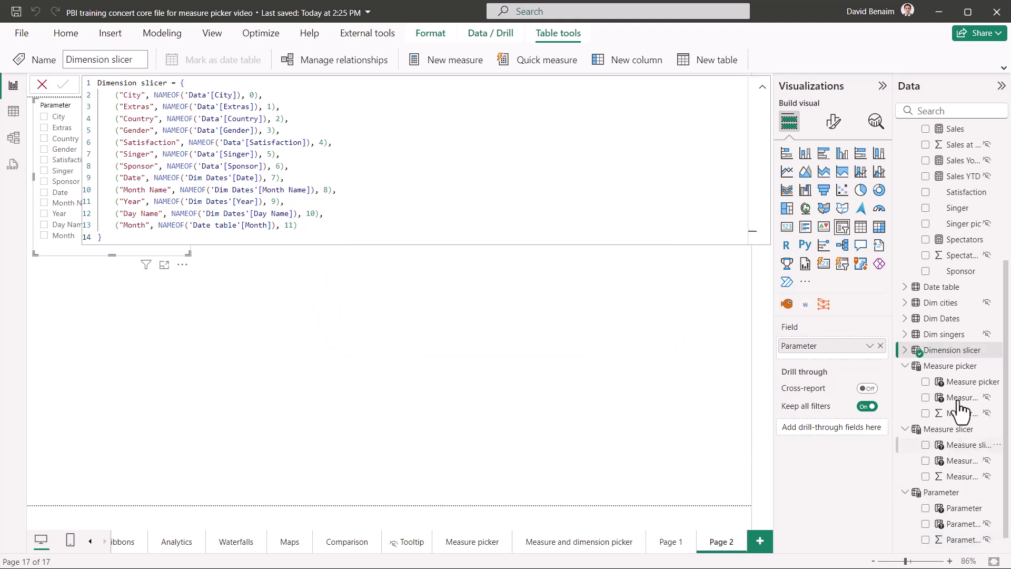
{"action": "left_click", "coordinate": [905, 350]}
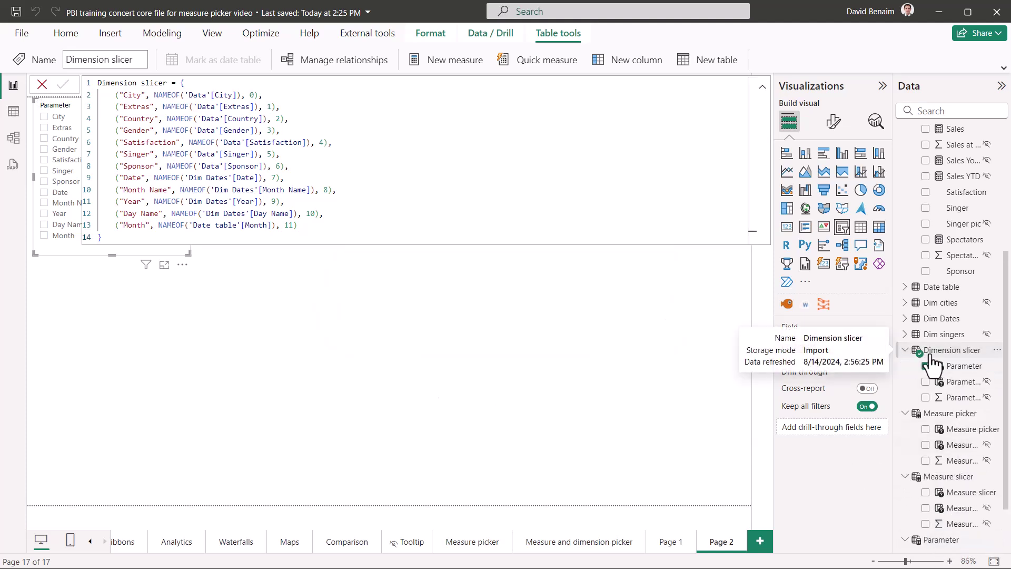
{"action": "left_click", "coordinate": [964, 366]}
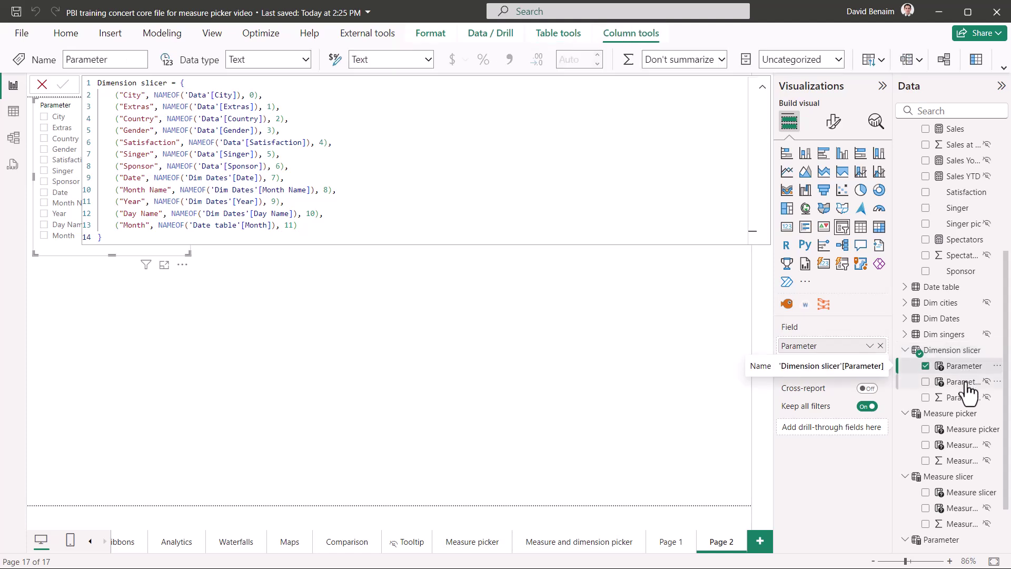
{"action": "left_click", "coordinate": [969, 382]}
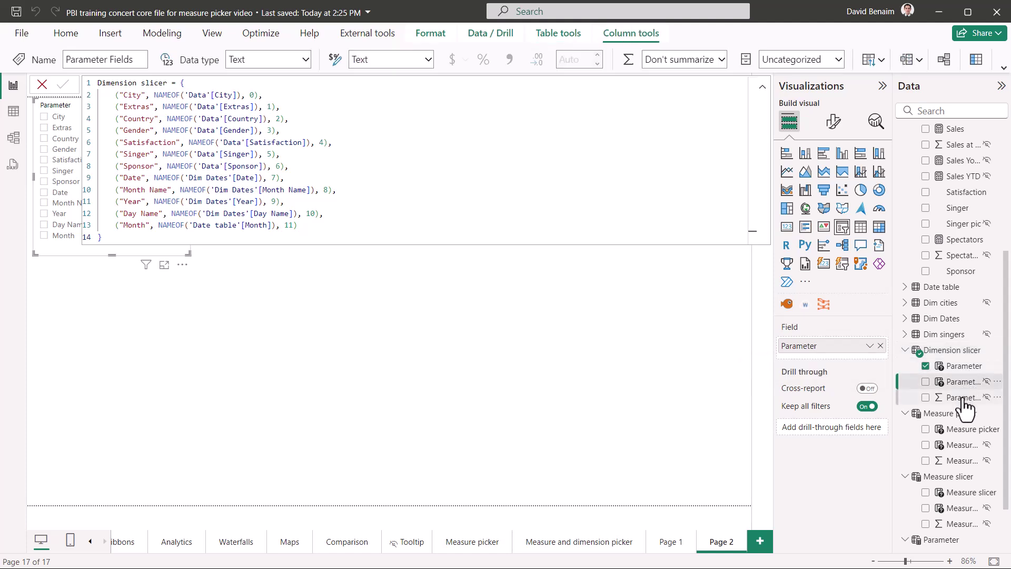
{"action": "left_click", "coordinate": [963, 398]}
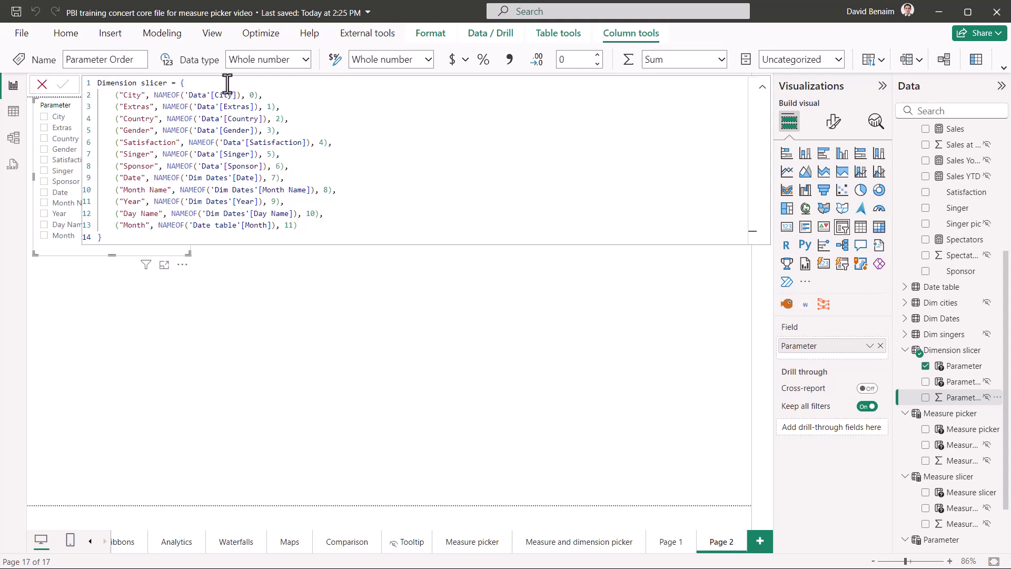
Step: Drag the Parameter slicer toward the page centre and turn on Single select
{"action": "left_click", "coordinate": [741, 245]}
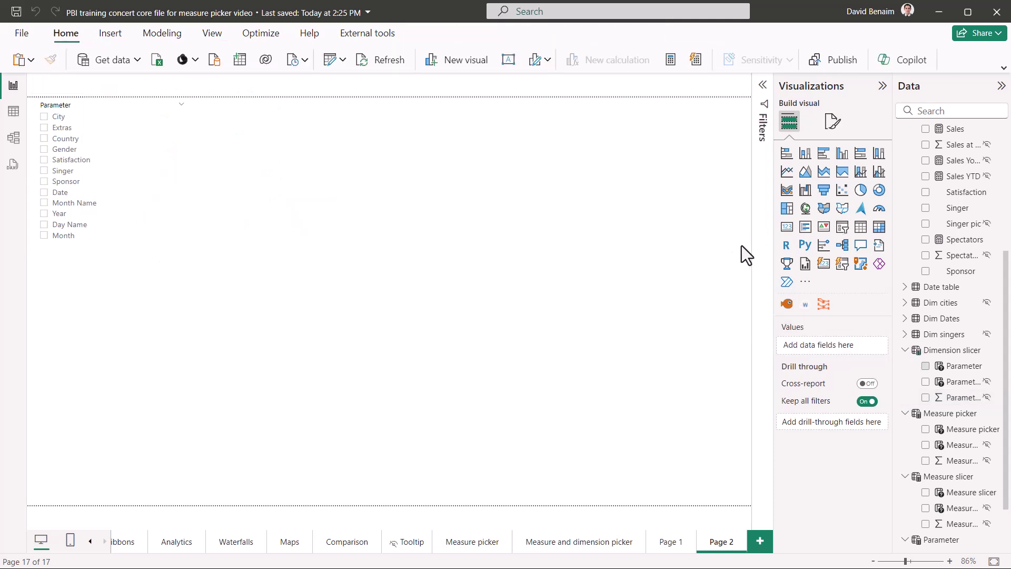
{"action": "left_click_drag", "start_coordinate": [134, 114], "coordinate": [239, 237]}
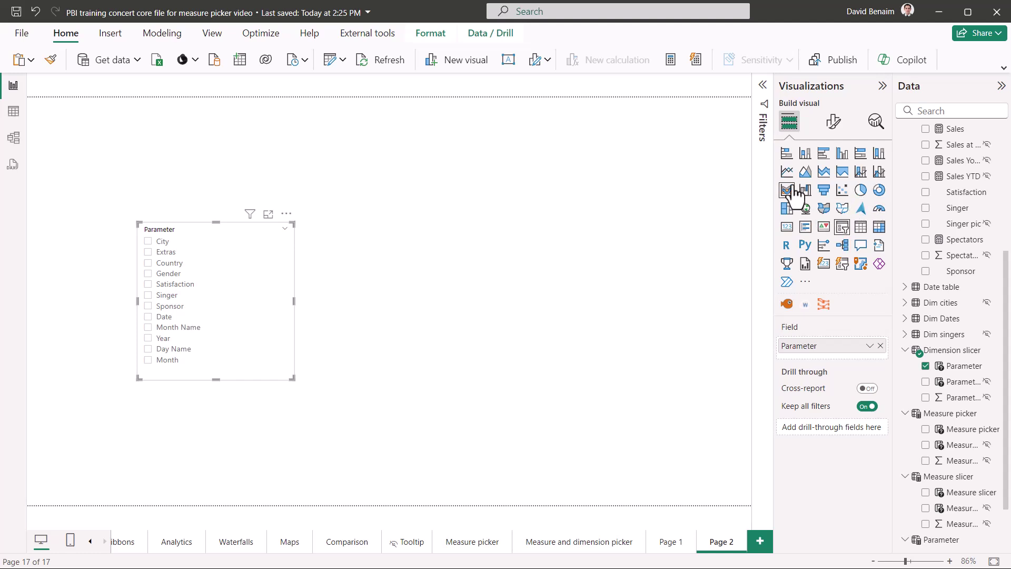
{"action": "left_click", "coordinate": [834, 128]}
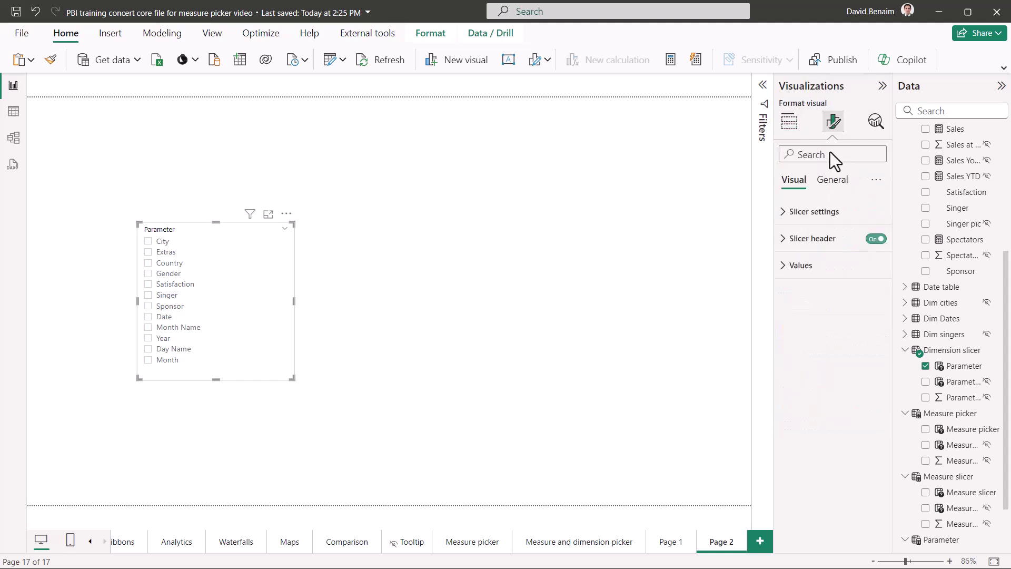
{"action": "left_click", "coordinate": [829, 213]}
{"action": "left_click", "coordinate": [870, 329]}
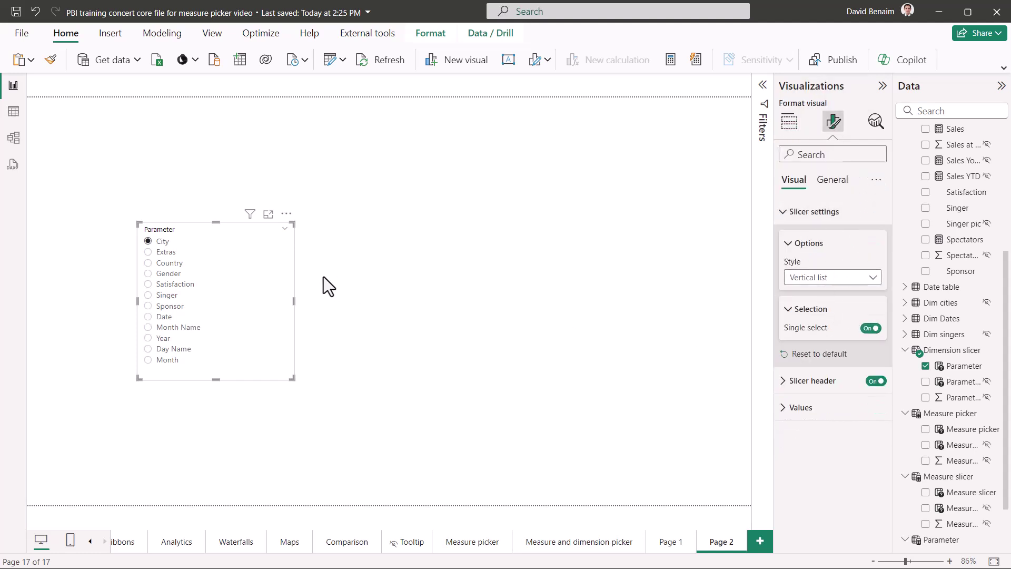
{"action": "left_click", "coordinate": [412, 204]}
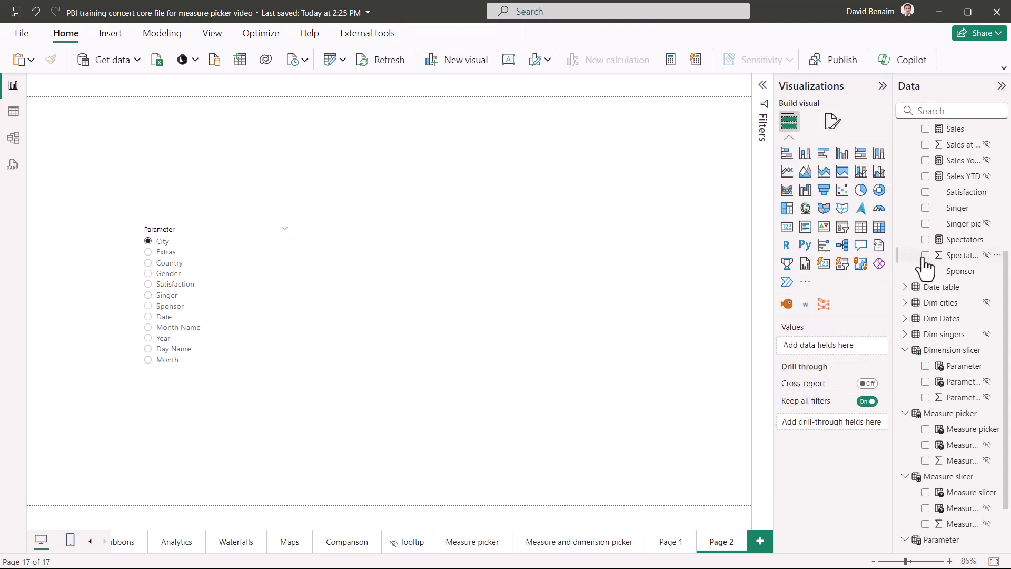
Step: Insert a centred bar chart with Parameter on the Y-axis and Sales as its values
{"action": "left_click", "coordinate": [788, 153]}
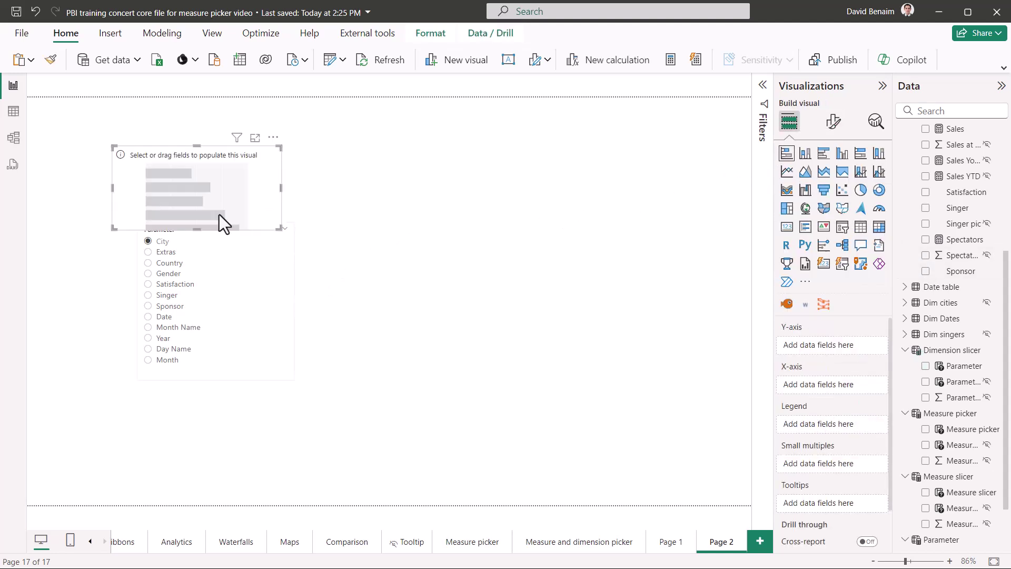
{"action": "left_click_drag", "start_coordinate": [215, 219], "coordinate": [538, 419]}
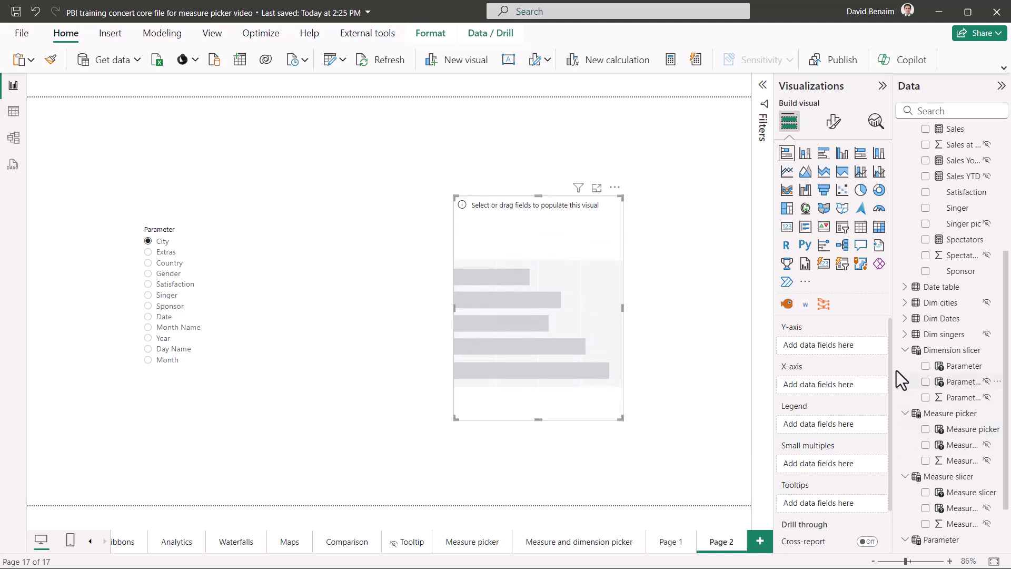
{"action": "left_click", "coordinate": [926, 367]}
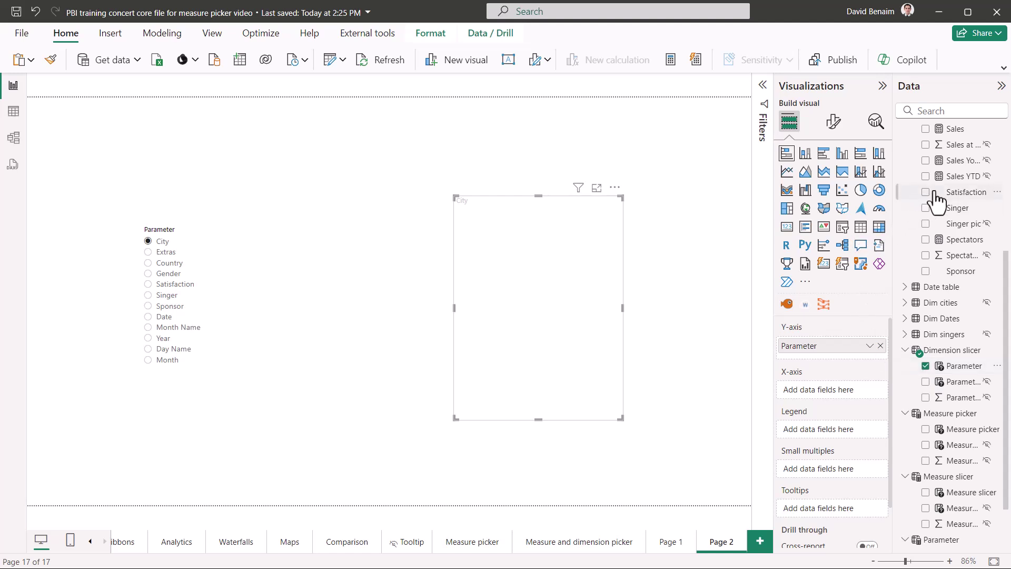
{"action": "scroll", "coordinate": [938, 200], "scroll_direction": "up", "scroll_amount": 4}
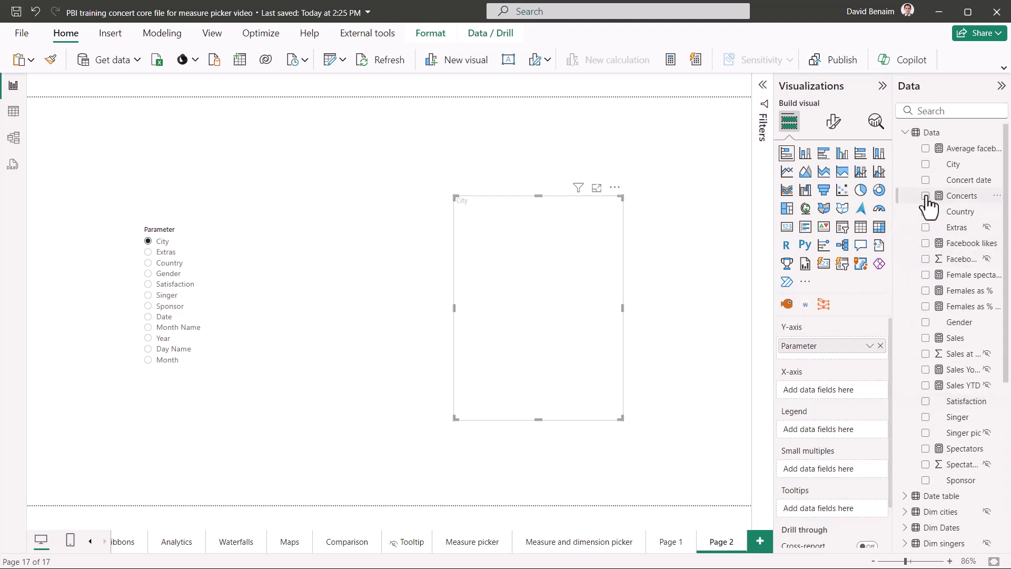
{"action": "left_click", "coordinate": [925, 339]}
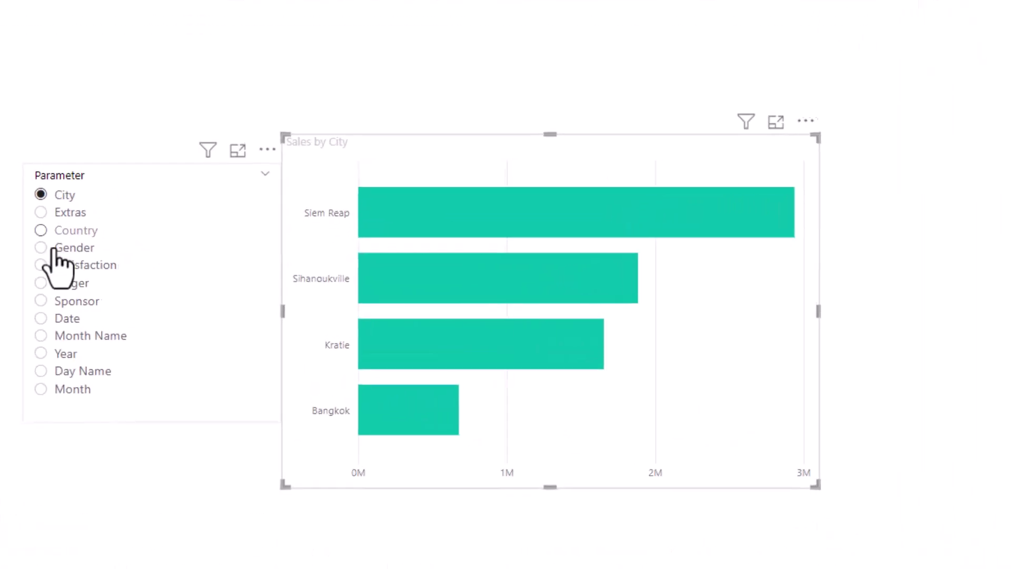
Step: Cycle the dimension slicer through Extras, Country, Gender, Satisfaction, Singer, Sponsor and Month Name
{"action": "left_click", "coordinate": [40, 212]}
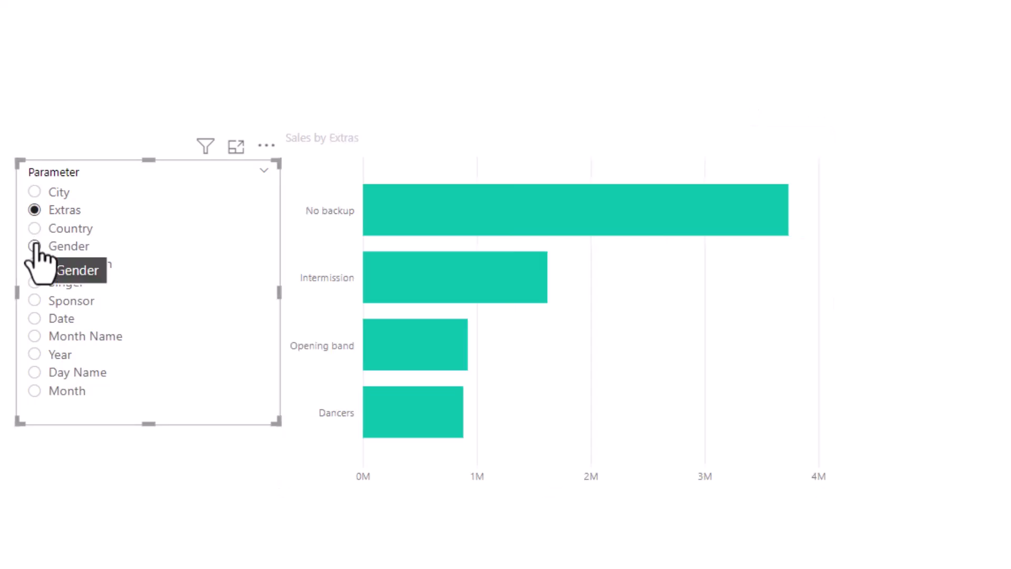
{"action": "left_click", "coordinate": [34, 230]}
{"action": "left_click", "coordinate": [35, 252]}
{"action": "left_click", "coordinate": [36, 267]}
{"action": "left_click", "coordinate": [36, 285]}
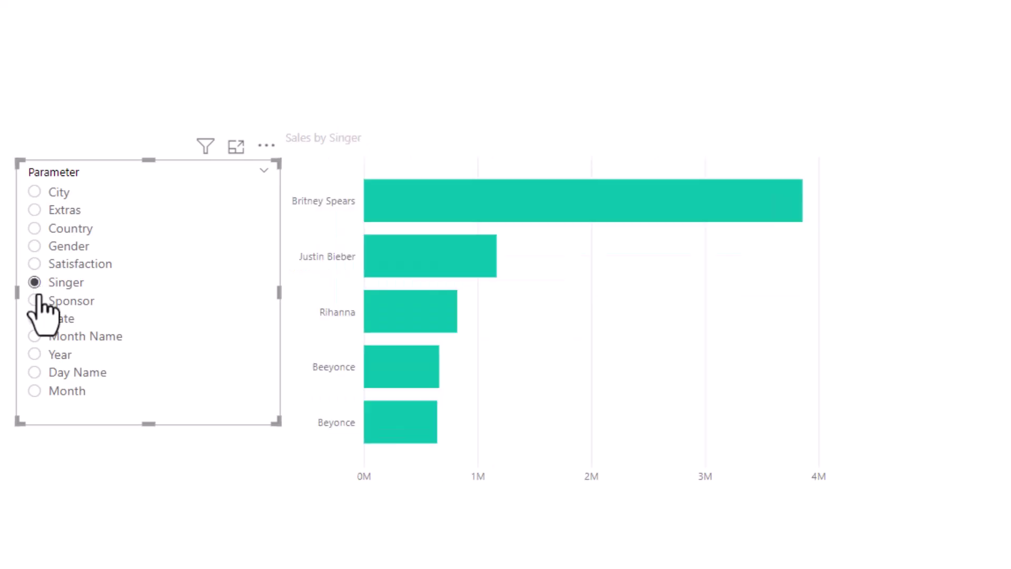
{"action": "left_click", "coordinate": [35, 301]}
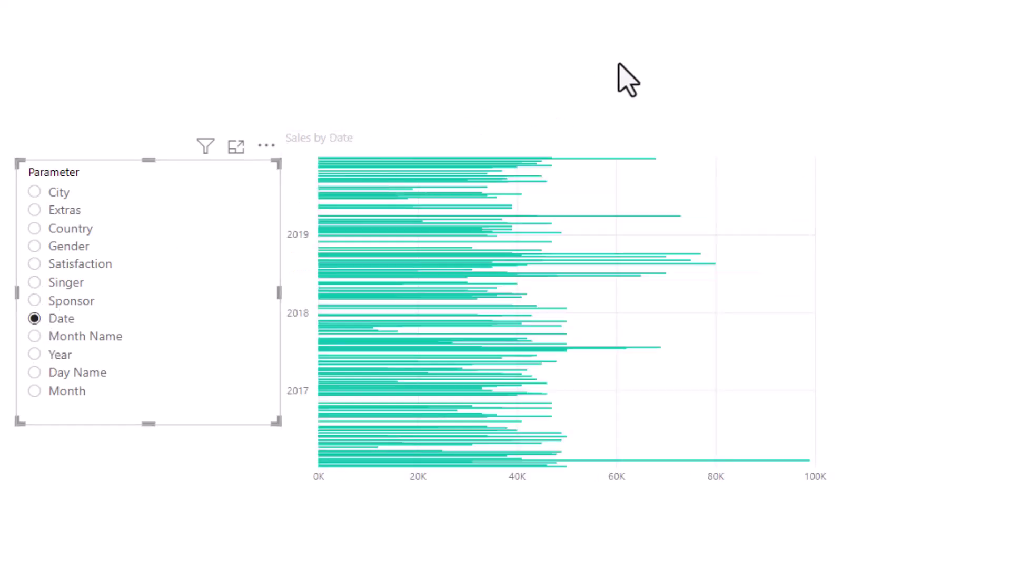
{"action": "left_click", "coordinate": [34, 337]}
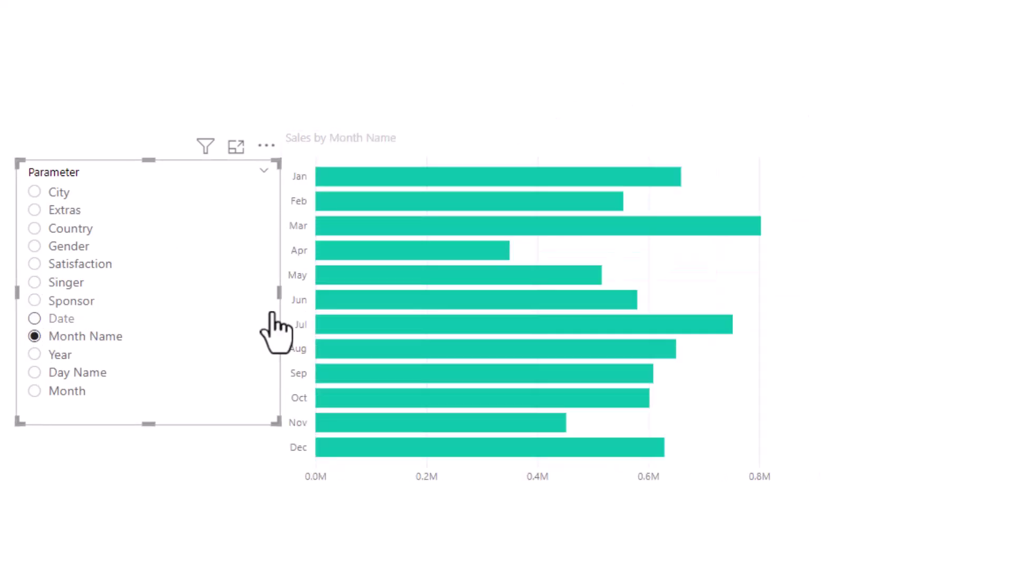
Step: Add a new slicer holding the Measure slicer field, resized narrower and taller
{"action": "left_click", "coordinate": [964, 214]}
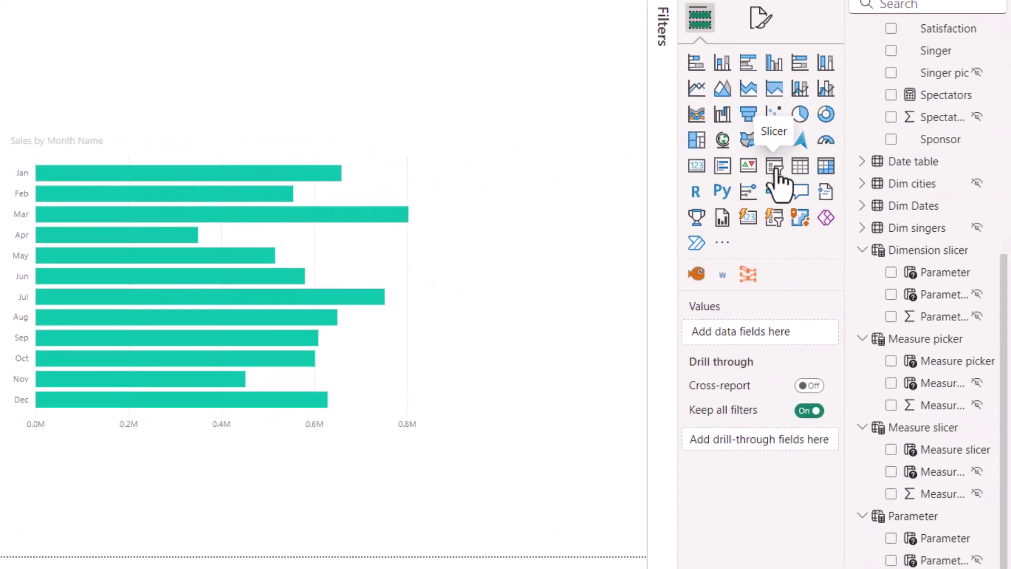
{"action": "left_click", "coordinate": [774, 167]}
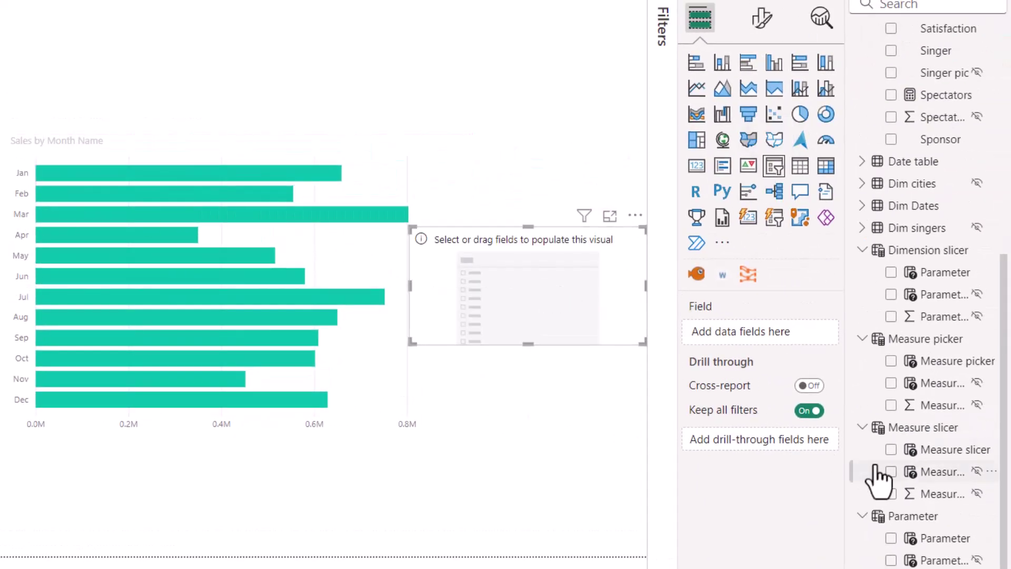
{"action": "left_click", "coordinate": [891, 452]}
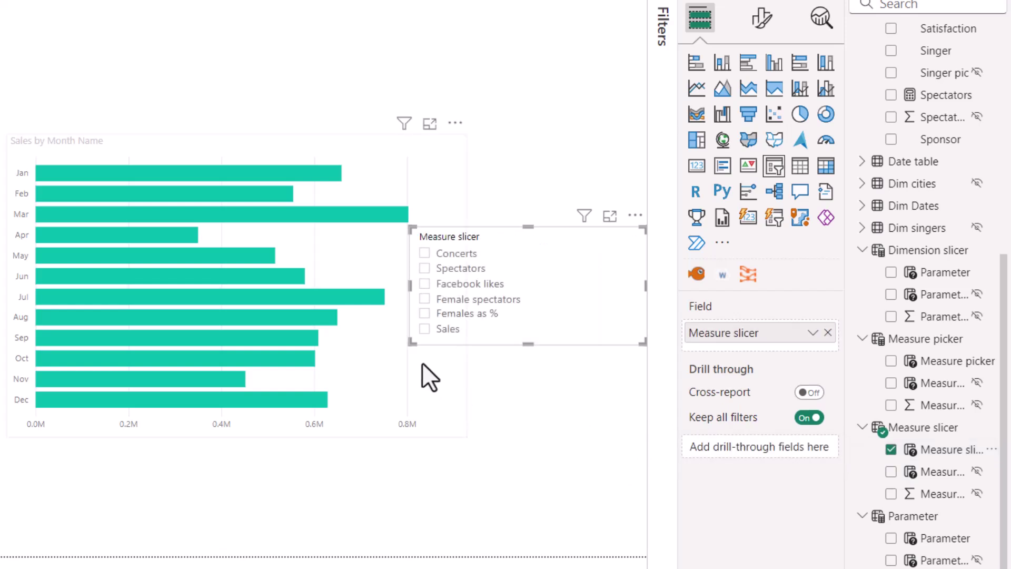
{"action": "left_click_drag", "start_coordinate": [411, 342], "coordinate": [510, 420]}
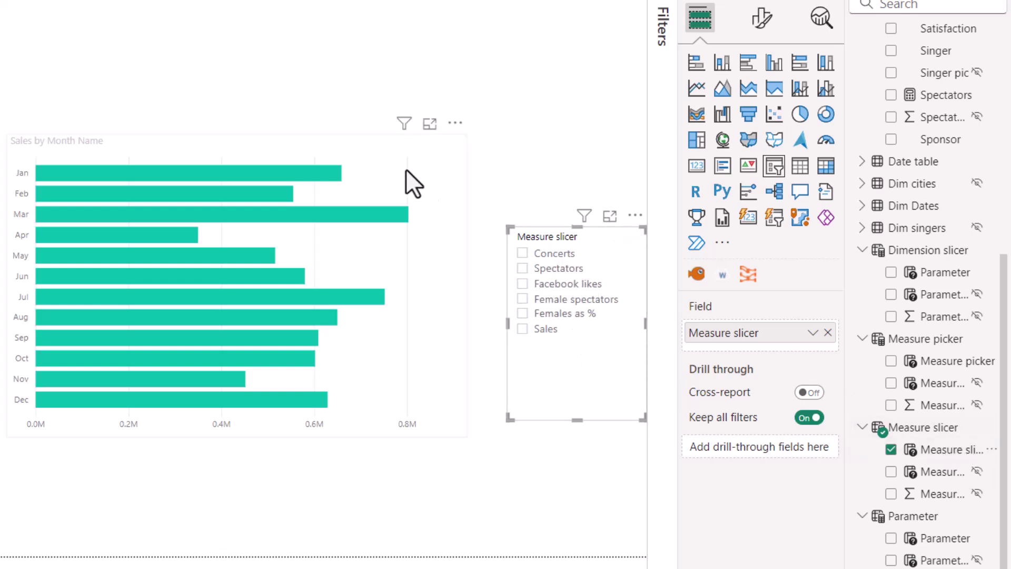
Step: Replace Sales with Measure slicer on the bar chart's values, testing Concerts, Spectators and Facebook likes
{"action": "left_click", "coordinate": [414, 184]}
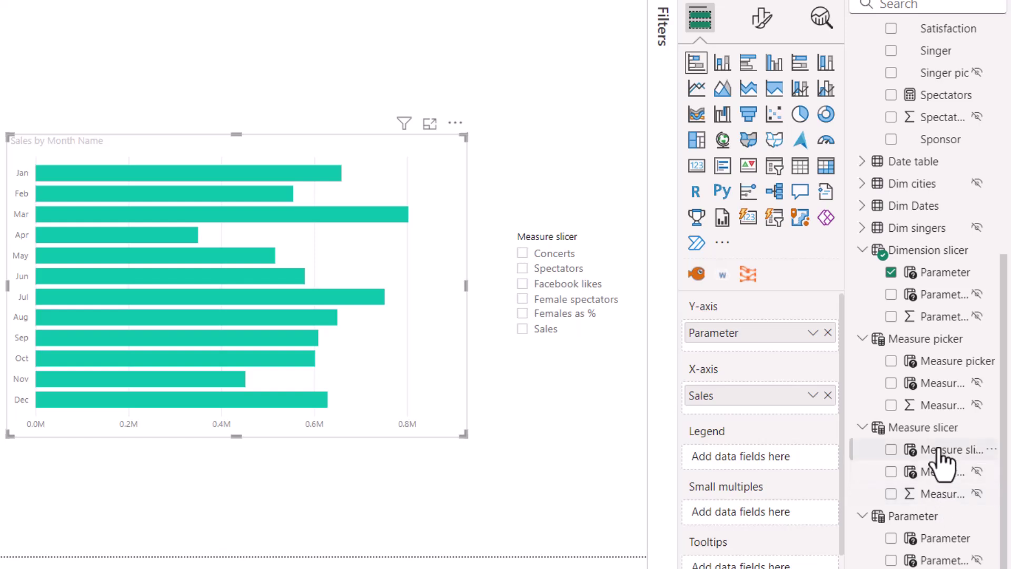
{"action": "left_click_drag", "start_coordinate": [938, 449], "coordinate": [769, 404]}
{"action": "left_click", "coordinate": [828, 395]}
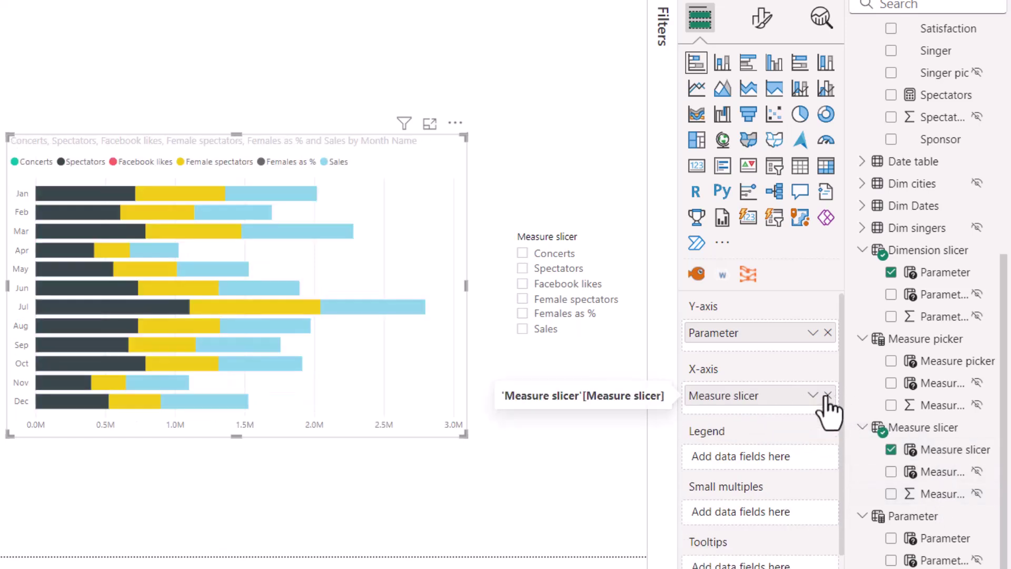
{"action": "left_click", "coordinate": [532, 255]}
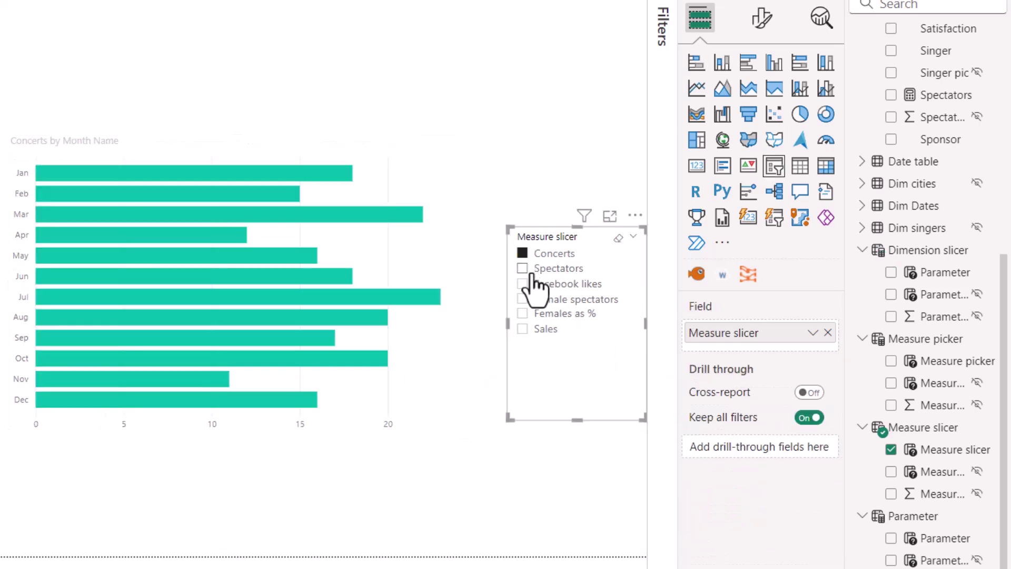
{"action": "left_click", "coordinate": [532, 273]}
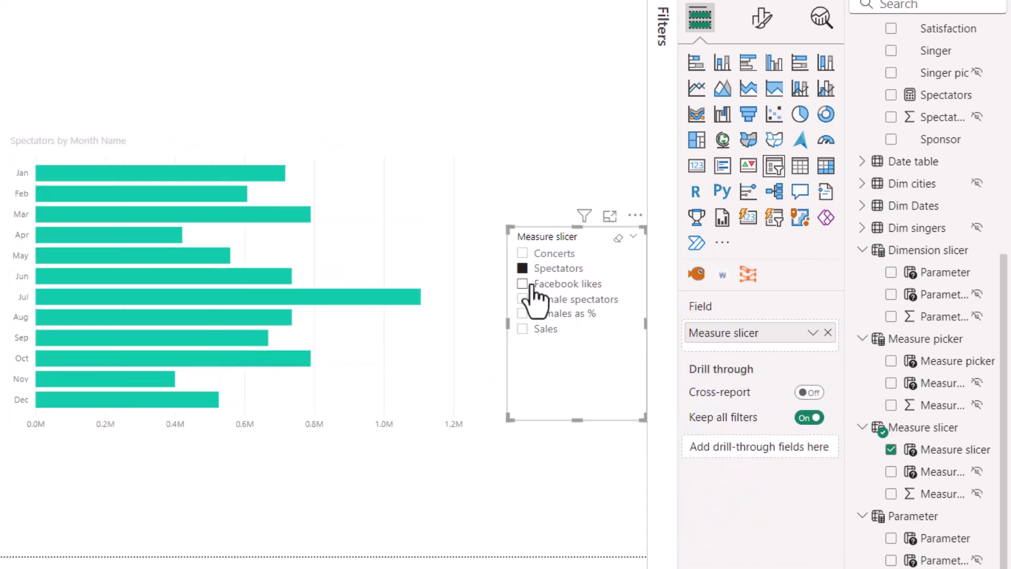
{"action": "left_click", "coordinate": [762, 19]}
Step: Make the measure slicer single-select Tile style, tall enough for all tiles, ending on Female spectators
{"action": "left_click", "coordinate": [736, 145]}
{"action": "left_click", "coordinate": [779, 239]}
{"action": "left_click", "coordinate": [769, 266]}
{"action": "left_click", "coordinate": [817, 305]}
{"action": "left_click", "coordinate": [774, 240]}
{"action": "left_click", "coordinate": [769, 281]}
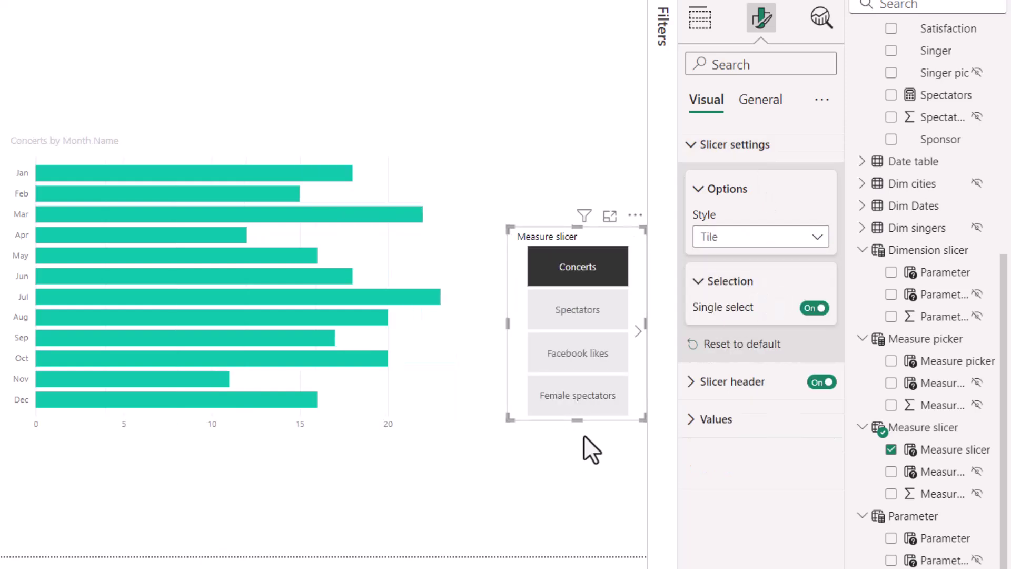
{"action": "left_click", "coordinate": [575, 316]}
{"action": "left_click", "coordinate": [580, 353]}
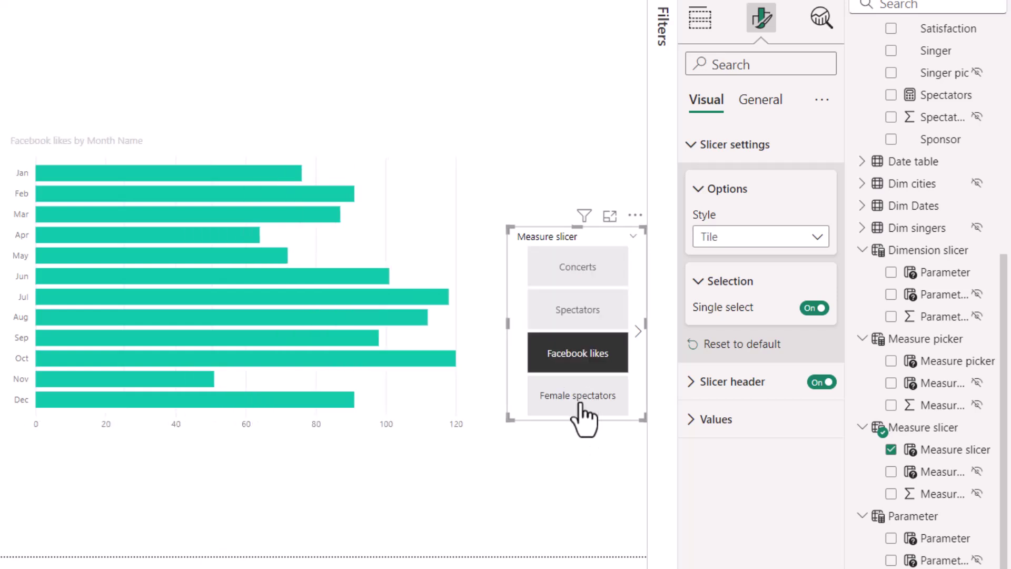
{"action": "left_click", "coordinate": [579, 401]}
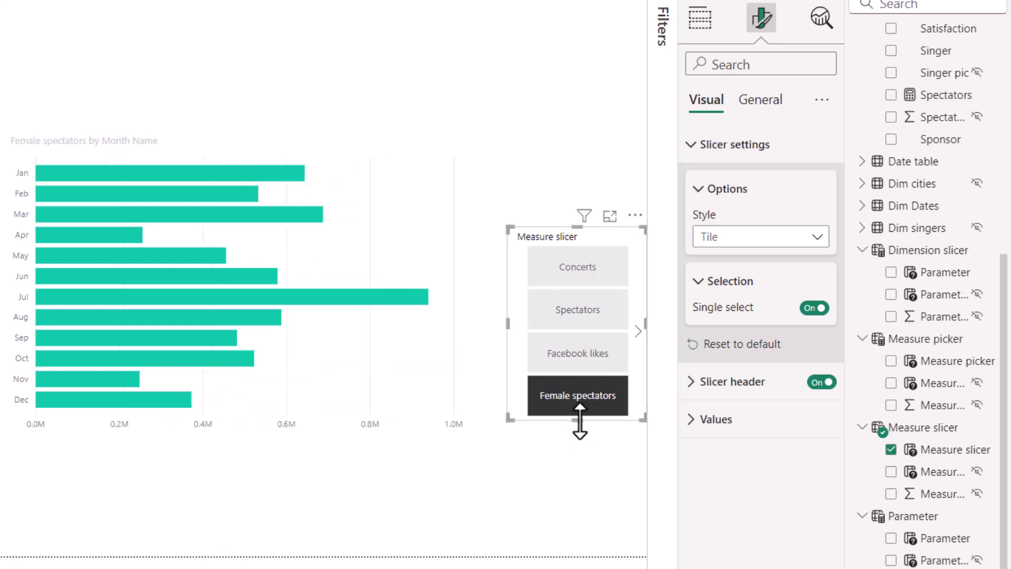
{"action": "left_click_drag", "start_coordinate": [580, 421], "coordinate": [585, 548]}
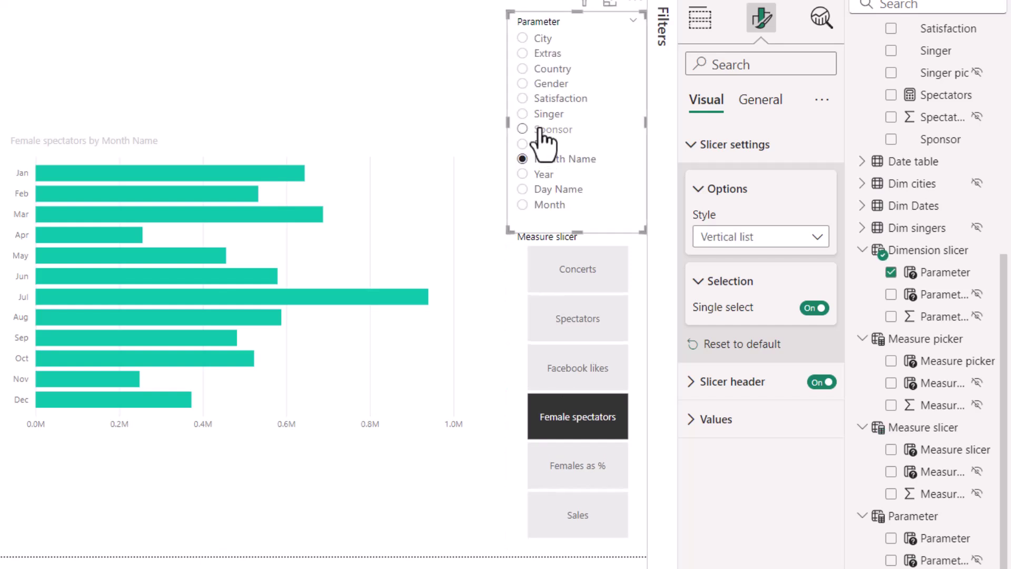
Step: Break the chart down by Sponsor, Date and Year while switching among Spectators, Facebook likes and Concerts
{"action": "left_click", "coordinate": [540, 130]}
{"action": "left_click", "coordinate": [543, 144]}
{"action": "left_click", "coordinate": [547, 174]}
{"action": "left_click", "coordinate": [580, 316]}
{"action": "left_click", "coordinate": [579, 358]}
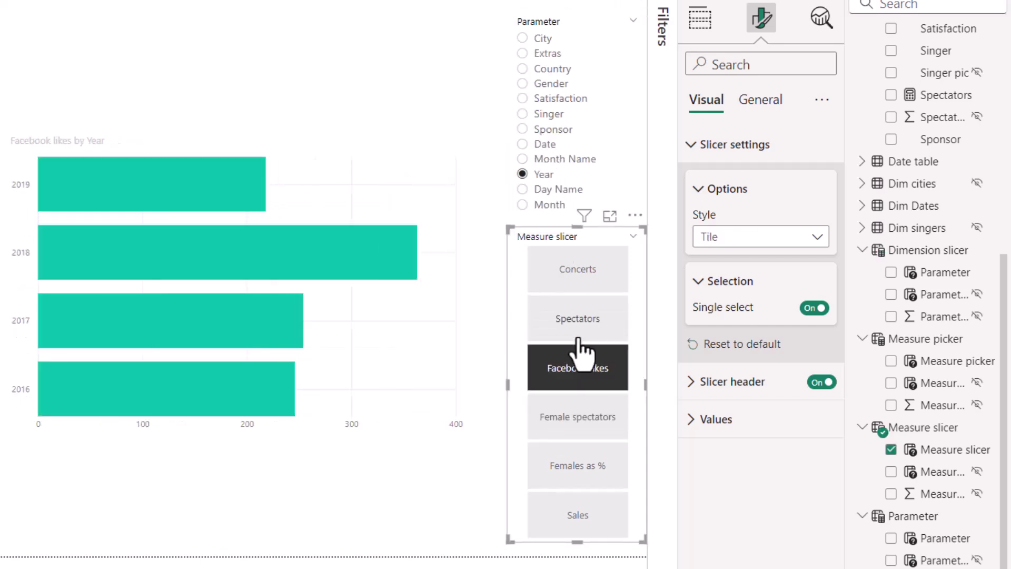
{"action": "left_click", "coordinate": [580, 317]}
{"action": "left_click", "coordinate": [583, 271]}
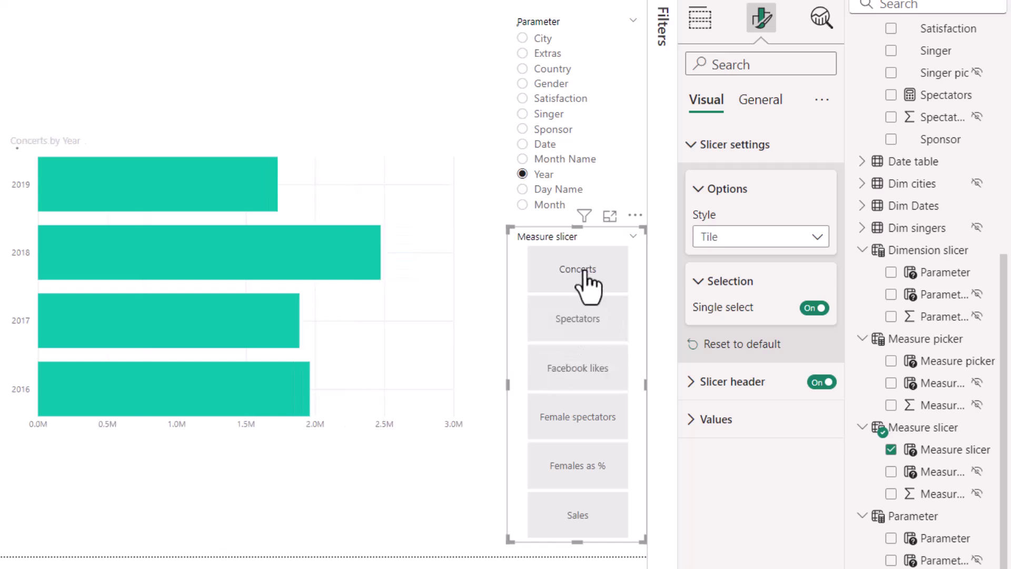
Step: Change the chart's breakdown to Month, then to Day Name
{"action": "left_click", "coordinate": [523, 205]}
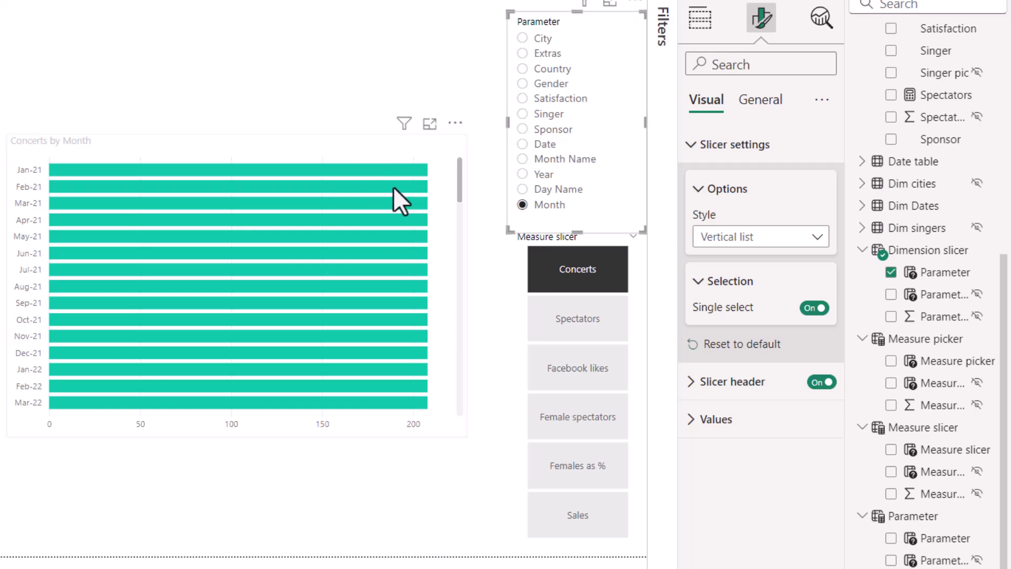
{"action": "scroll", "coordinate": [394, 197], "scroll_direction": "down", "scroll_amount": 10}
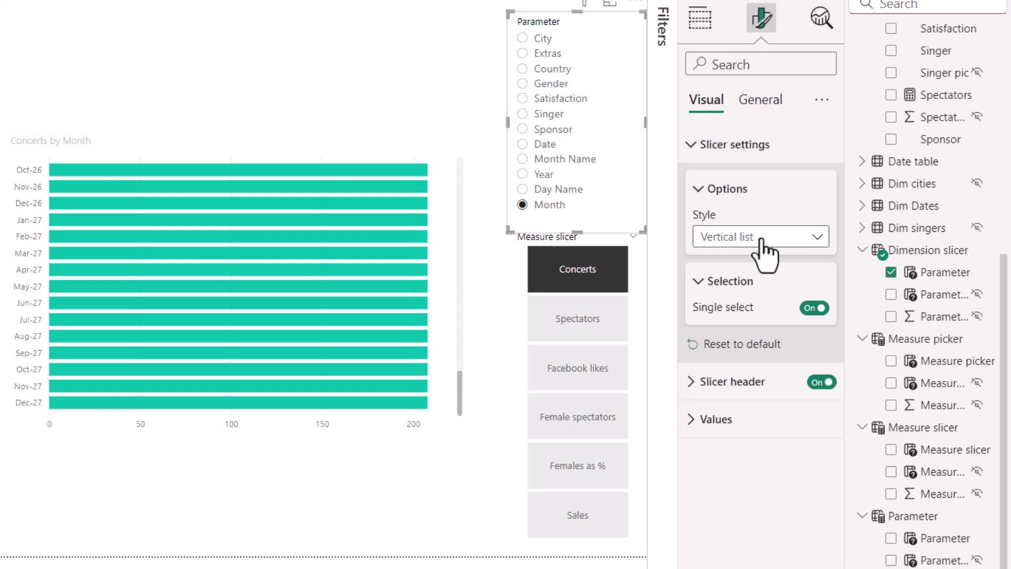
{"action": "left_click", "coordinate": [544, 190]}
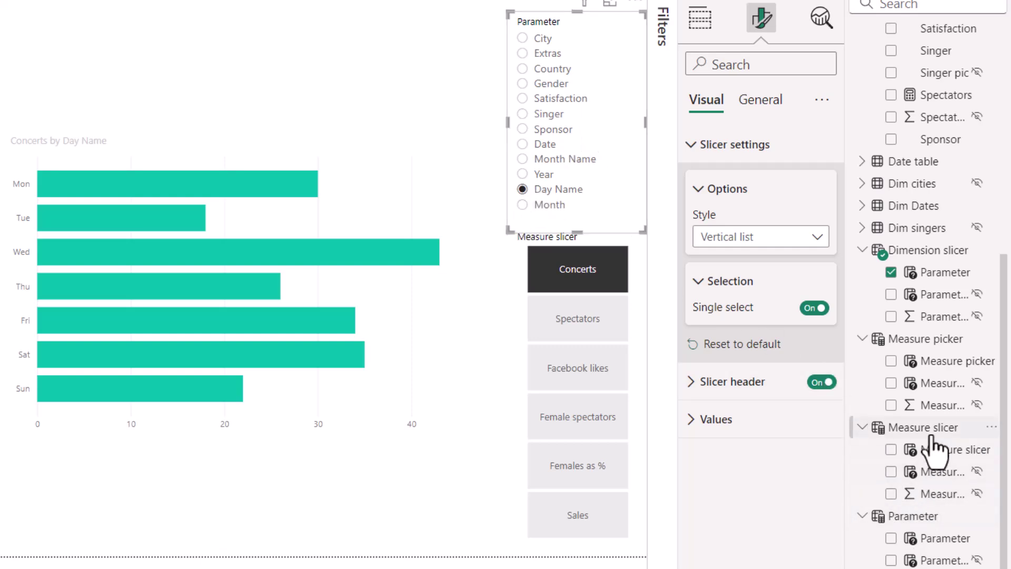
Step: Point line 13 of the Dimension slicer formula to 'Dim Dates'[Month] with order 7.2 and commit
{"action": "left_click", "coordinate": [927, 250]}
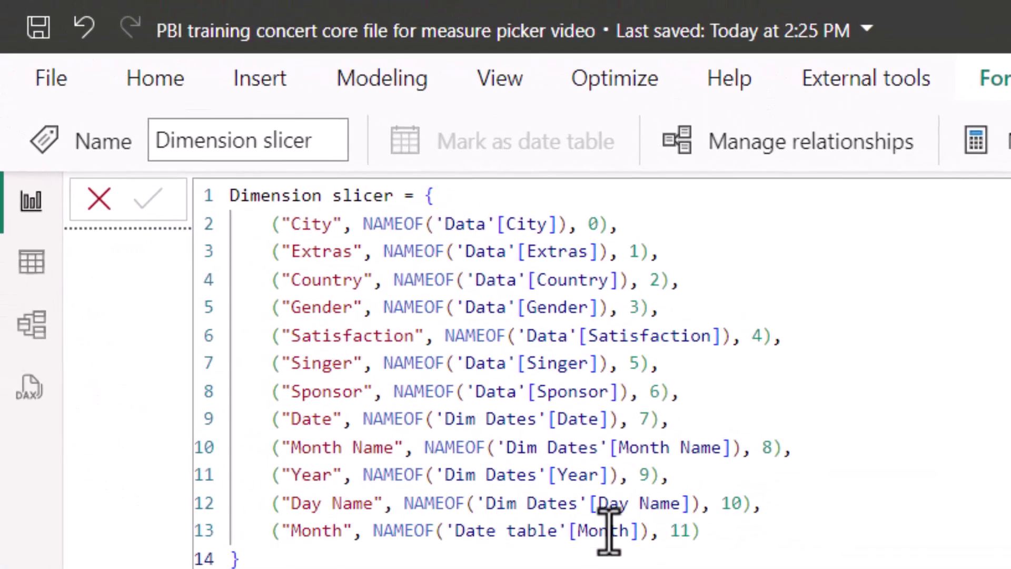
{"action": "left_click_drag", "start_coordinate": [508, 531], "coordinate": [641, 531]}
{"action": "key", "text": "BackSpace"}
{"action": "key", "text": "BackSpace"}
{"action": "key", "text": "BackSpace"}
{"action": "key", "text": "BackSpace"}
{"action": "key", "text": "BackSpace"}
{"action": "key", "text": "BackSpace"}
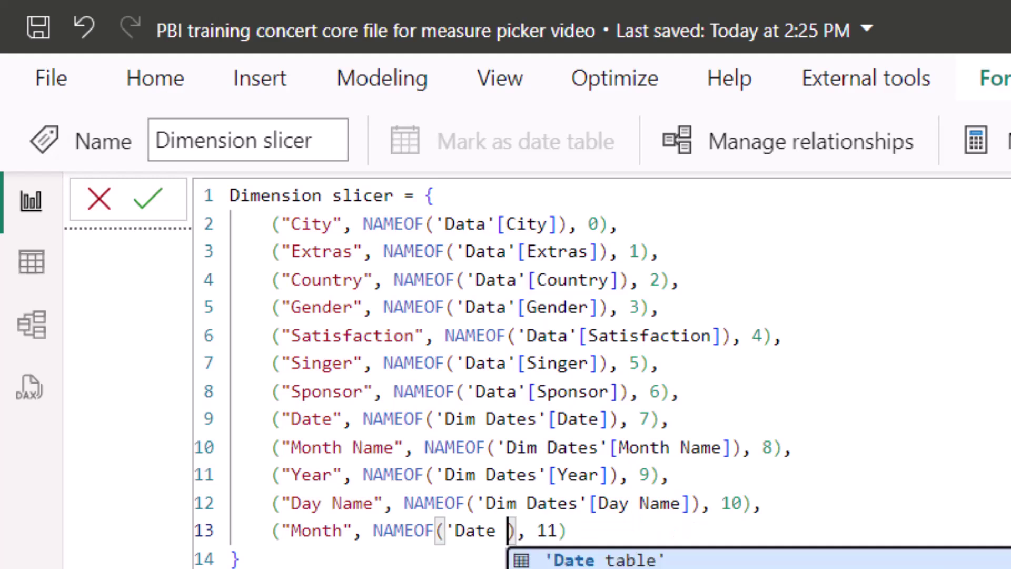
{"action": "type", "text": "month"}
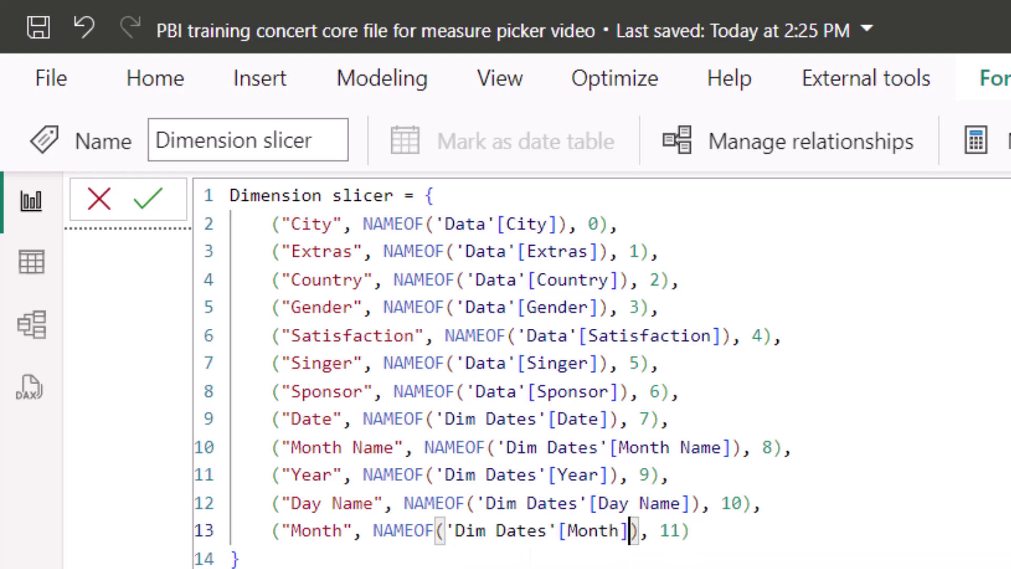
{"action": "left_click", "coordinate": [764, 532]}
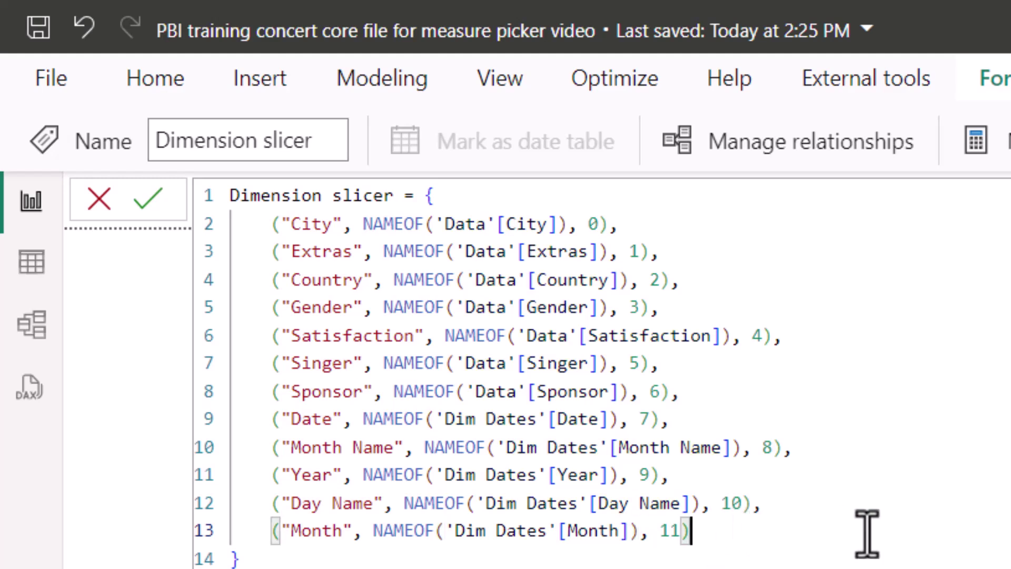
{"action": "key", "text": "Left"}
{"action": "key", "text": "ctrl+shift+Left"}
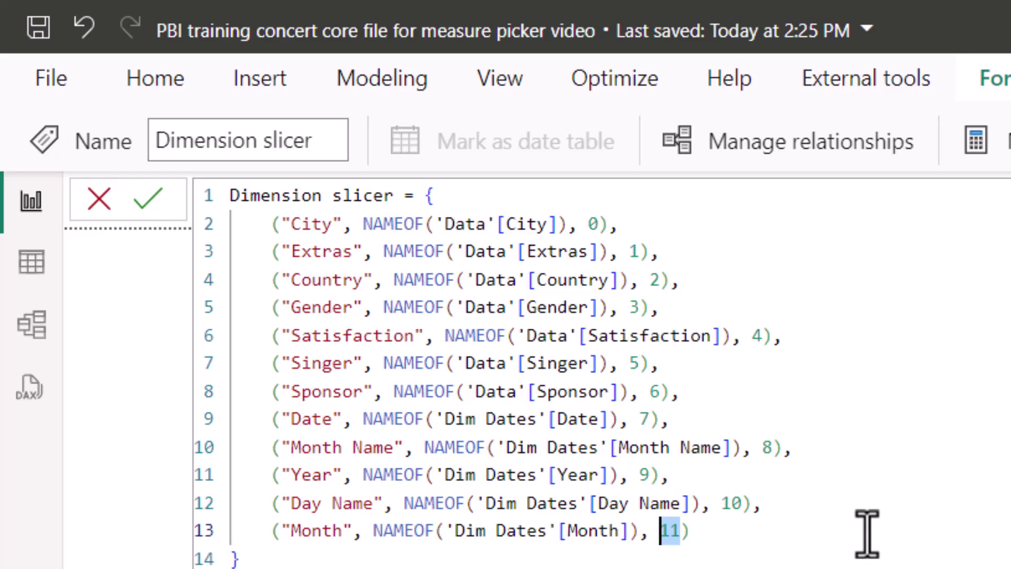
{"action": "type", "text": "7.2"}
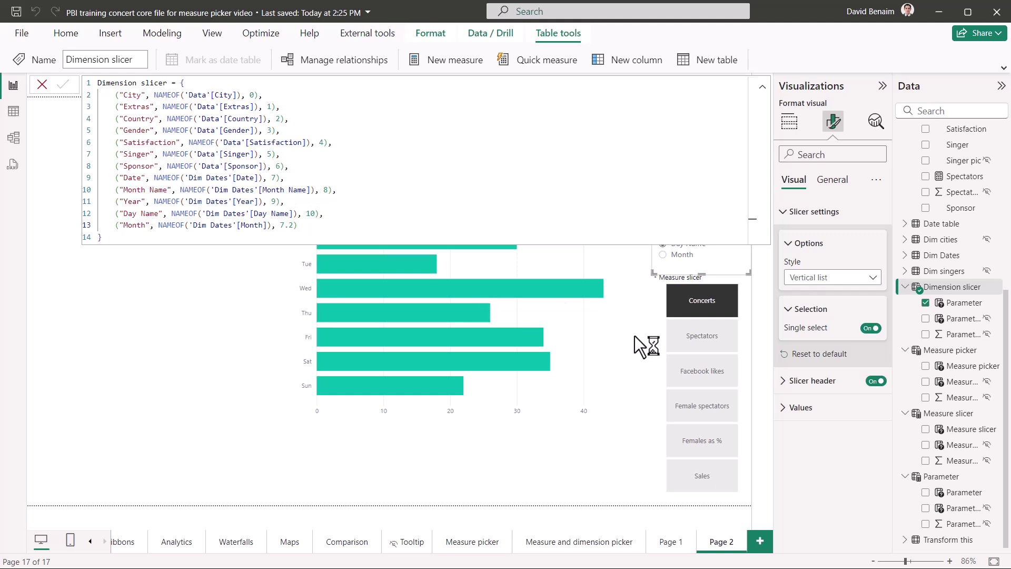
{"action": "left_click", "coordinate": [676, 256]}
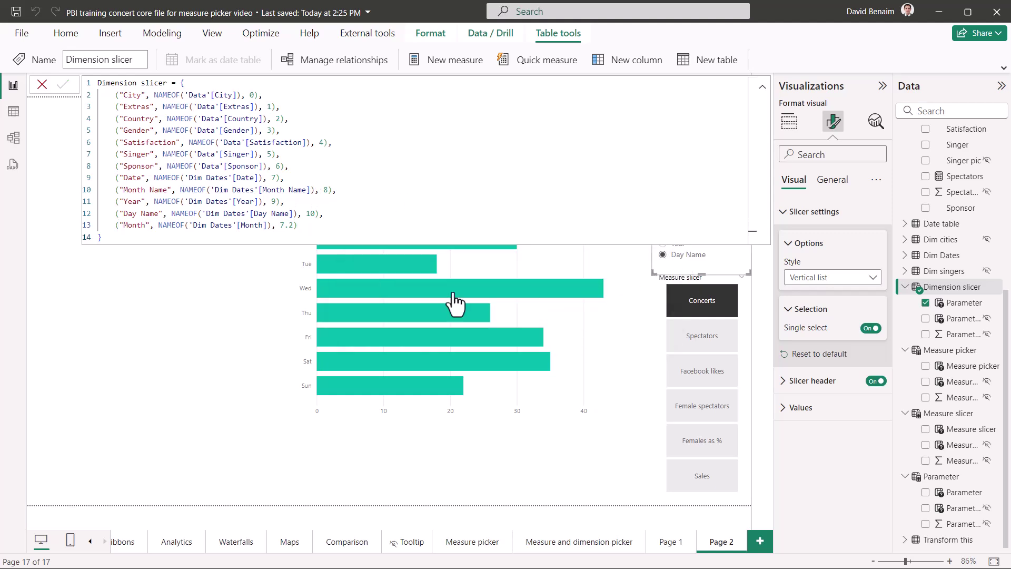
{"action": "left_click", "coordinate": [470, 264]}
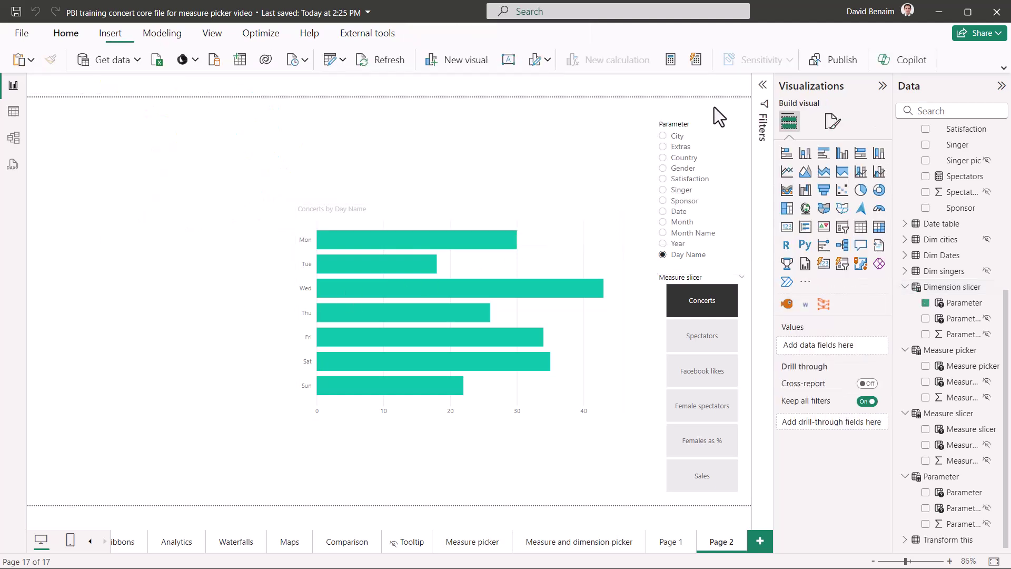
Step: Check the chart by picking Month, Month Name and then Year in the dimension slicer
{"action": "left_click", "coordinate": [663, 222]}
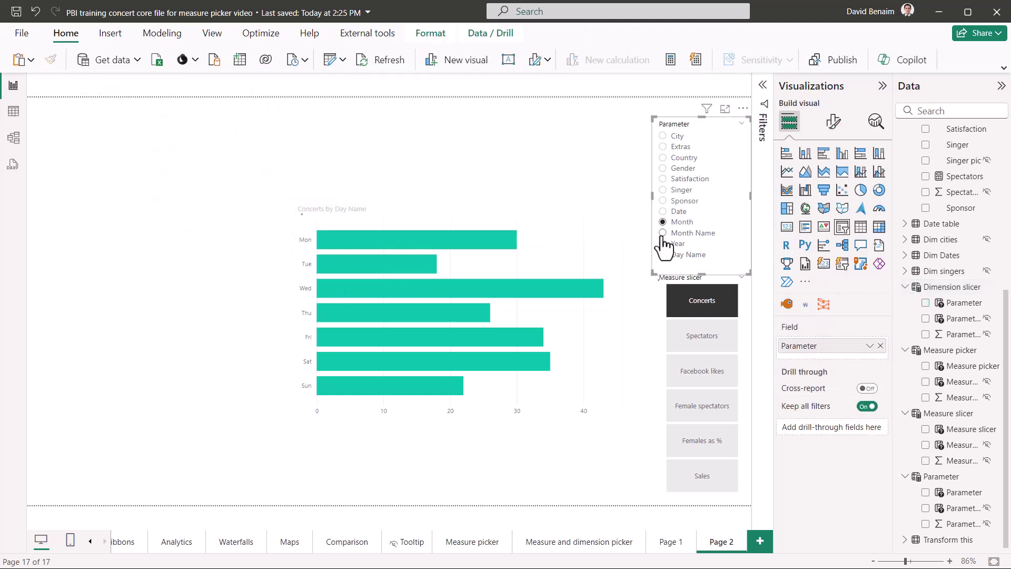
{"action": "left_click", "coordinate": [663, 233]}
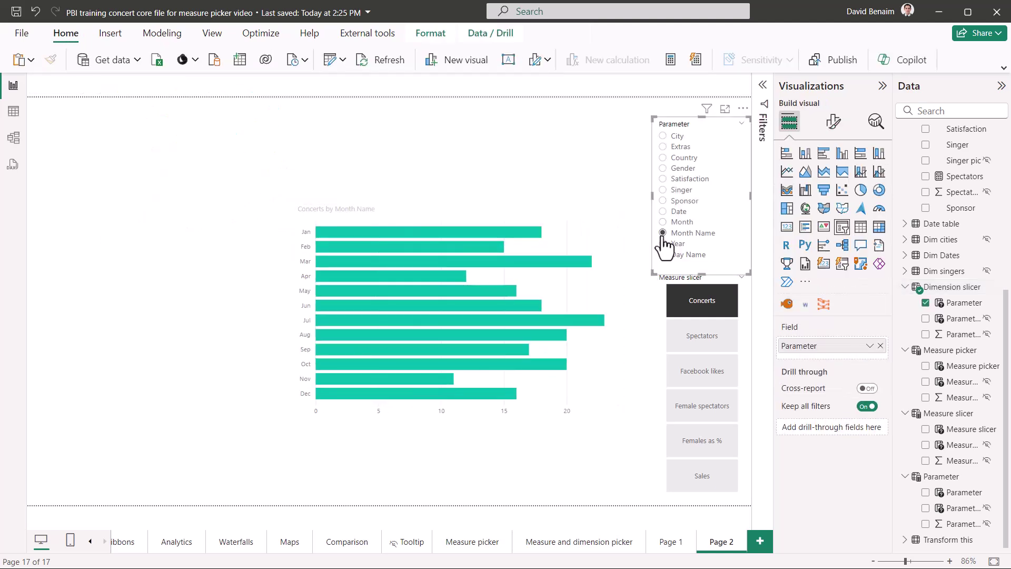
{"action": "left_click", "coordinate": [664, 244]}
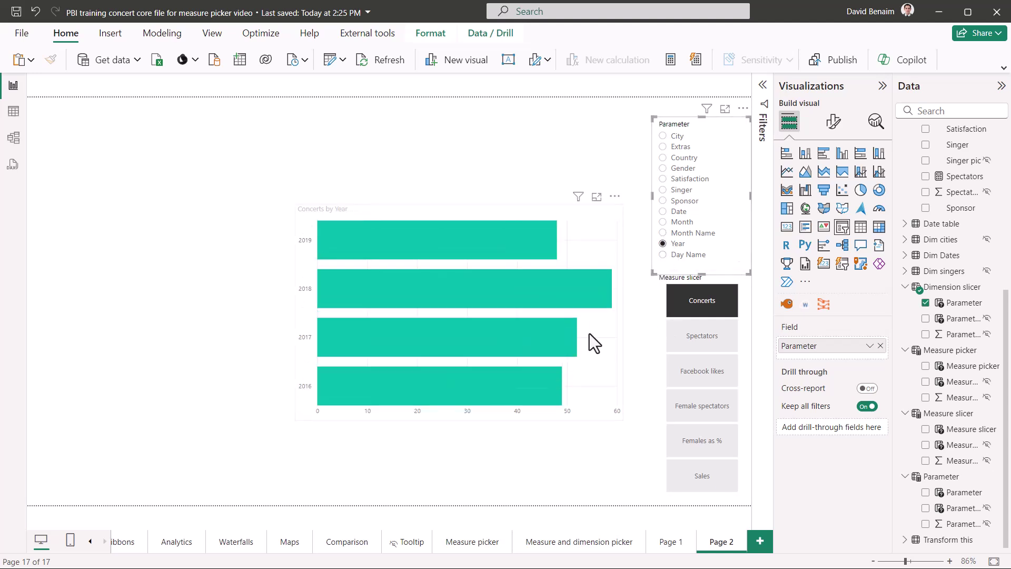
{"action": "left_click", "coordinate": [467, 148]}
Step: Create a numeric-range parameter running from 0 to 20 from the Modeling tab
{"action": "left_click", "coordinate": [153, 33]}
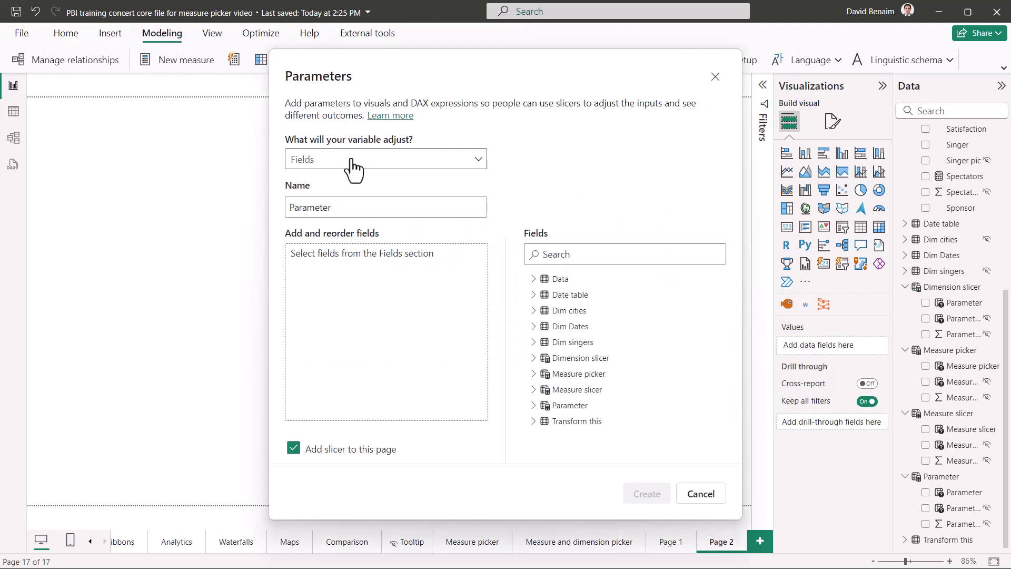
{"action": "left_click", "coordinate": [352, 159]}
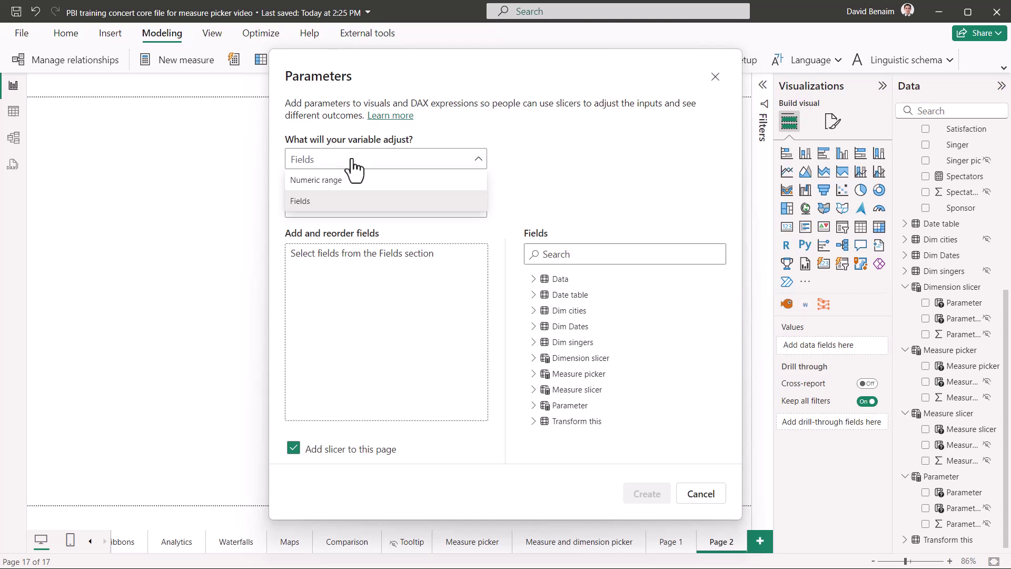
{"action": "left_click", "coordinate": [352, 160]}
{"action": "left_click", "coordinate": [351, 160]}
{"action": "left_click", "coordinate": [337, 179]}
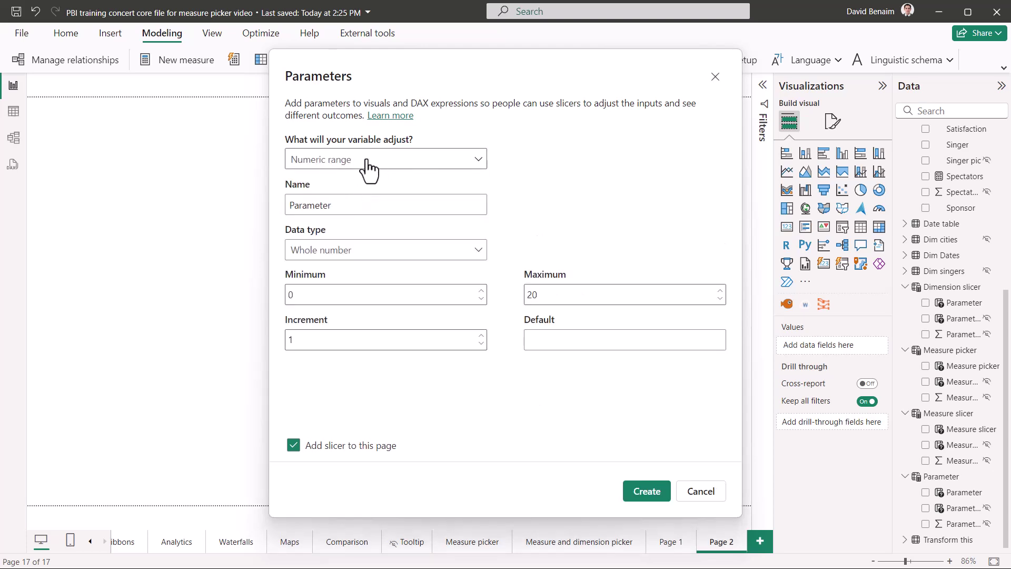
{"action": "left_click", "coordinate": [649, 491]}
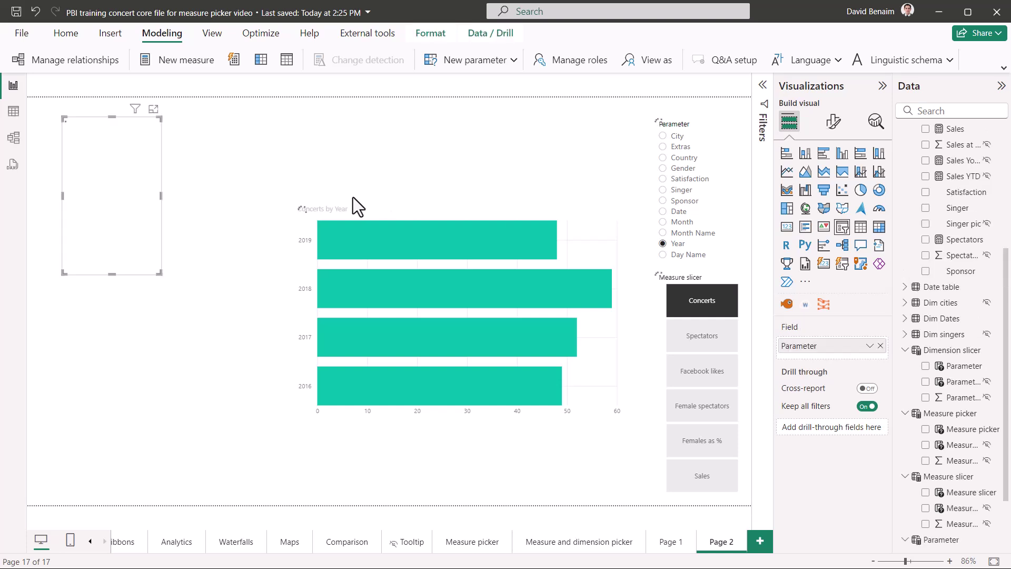
Step: Resize the new Parameter slider slicer and set its value to 14
{"action": "left_click_drag", "start_coordinate": [159, 273], "coordinate": [200, 213]}
{"action": "left_click_drag", "start_coordinate": [83, 164], "coordinate": [112, 159]}
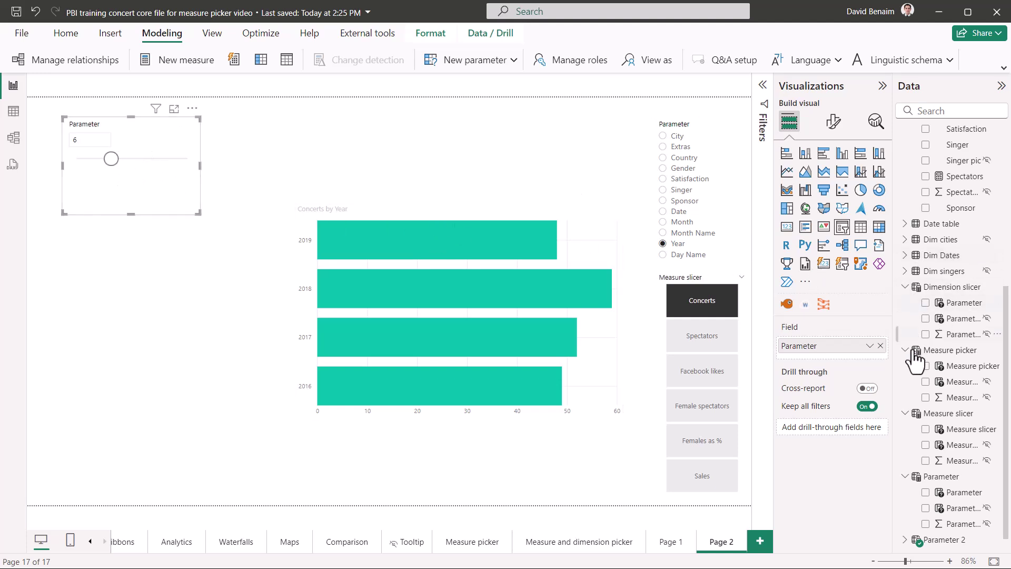
{"action": "left_click_drag", "start_coordinate": [110, 158], "coordinate": [156, 158]}
{"action": "left_click_drag", "start_coordinate": [198, 213], "coordinate": [185, 169]}
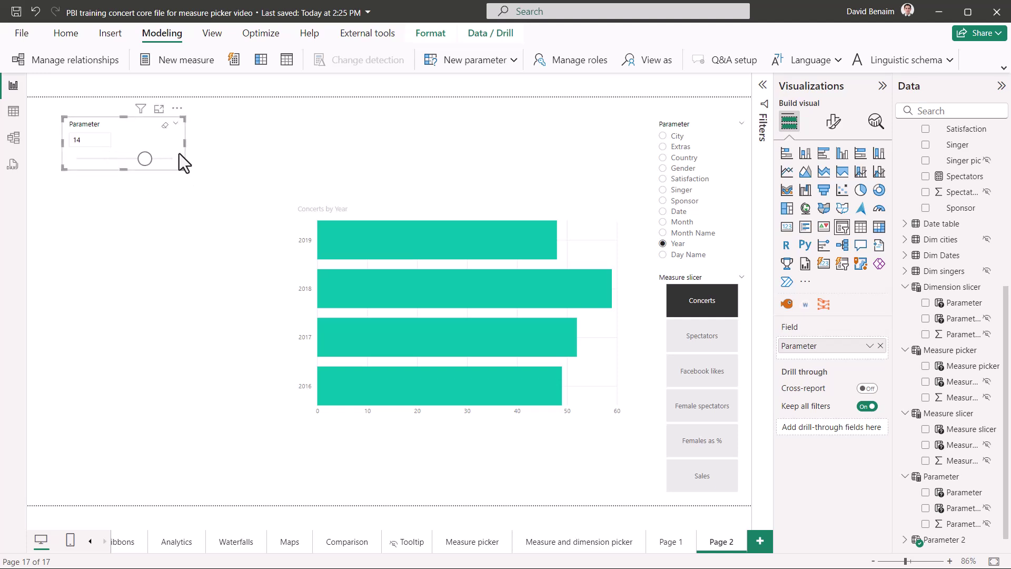
{"action": "left_click", "coordinate": [211, 149]}
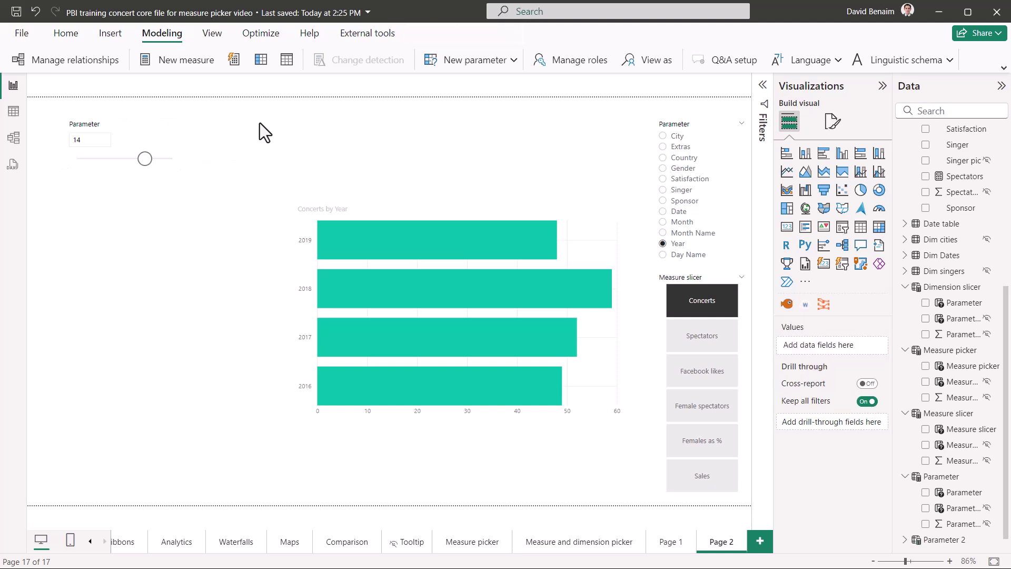
{"action": "left_click", "coordinate": [110, 138]}
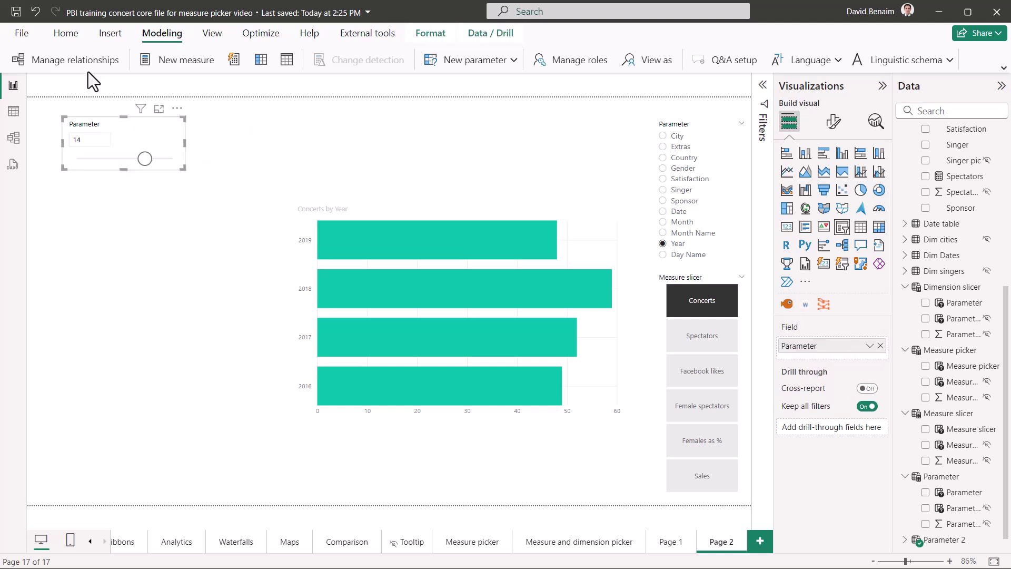
{"action": "left_click", "coordinate": [67, 34]}
{"action": "left_click", "coordinate": [328, 61]}
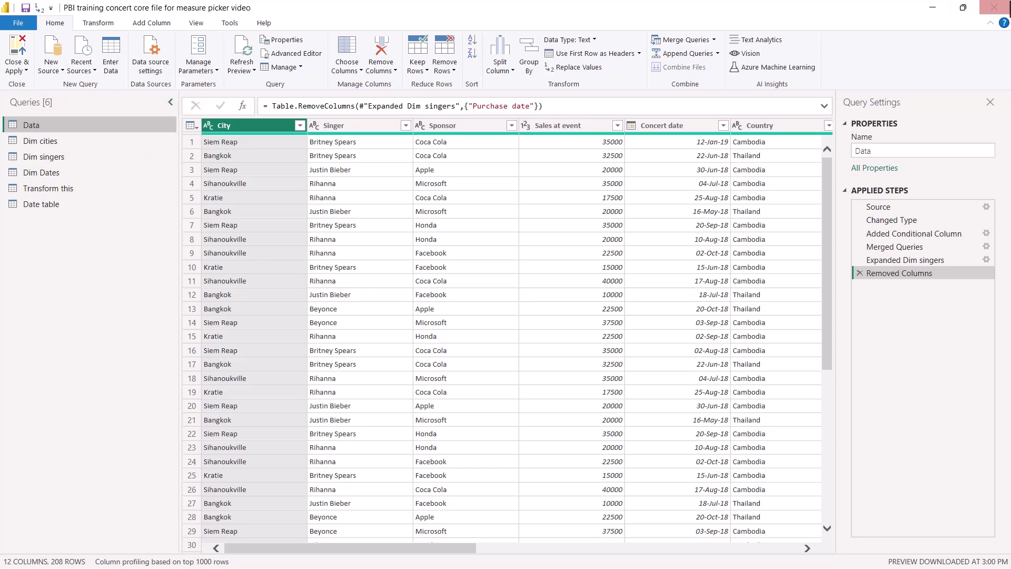
Step: Back in the report, rename the dimension slicer's field to 'Dimension picker' for this visual
{"action": "left_click", "coordinate": [995, 7]}
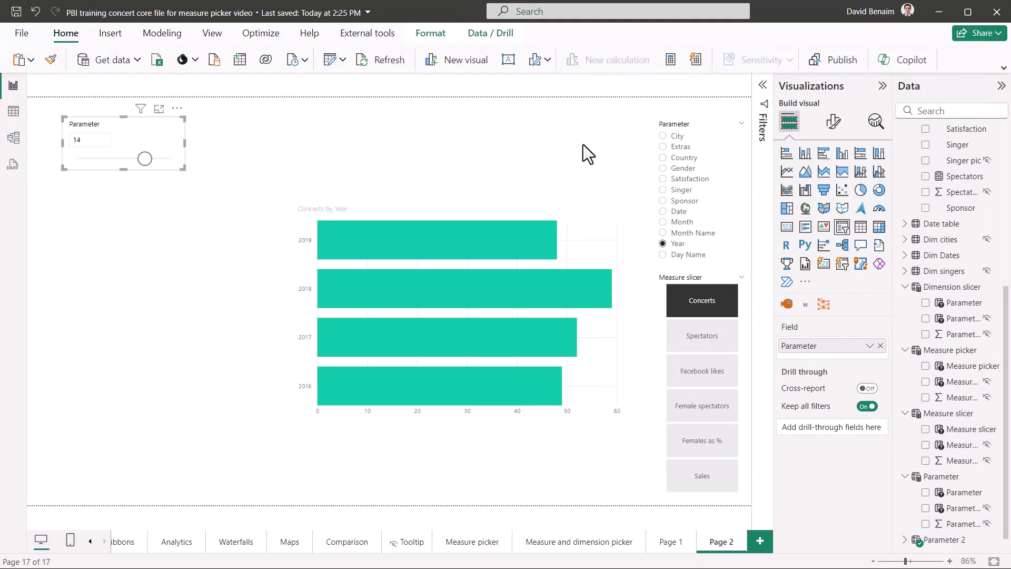
{"action": "left_click", "coordinate": [469, 147]}
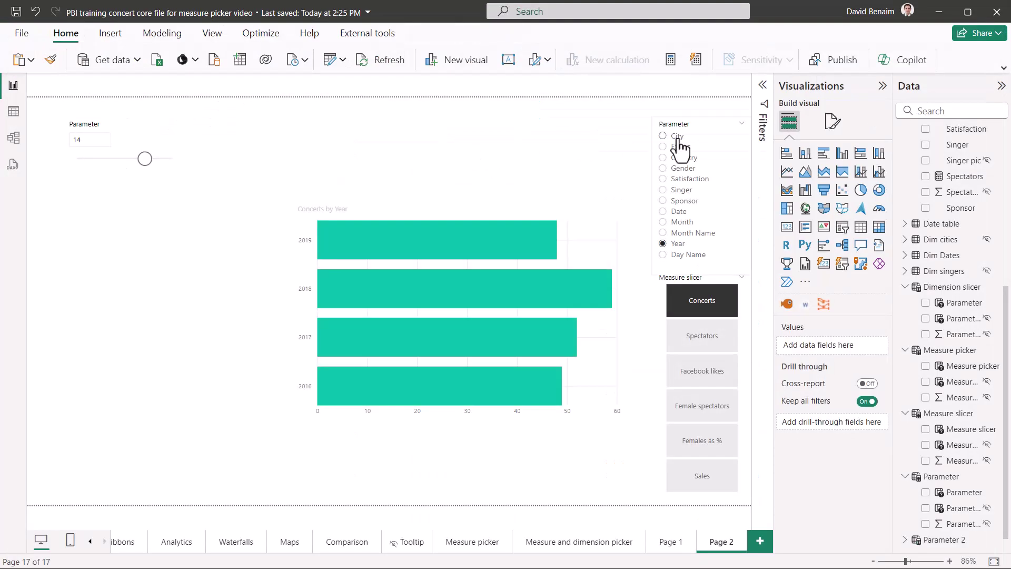
{"action": "left_click", "coordinate": [686, 122]}
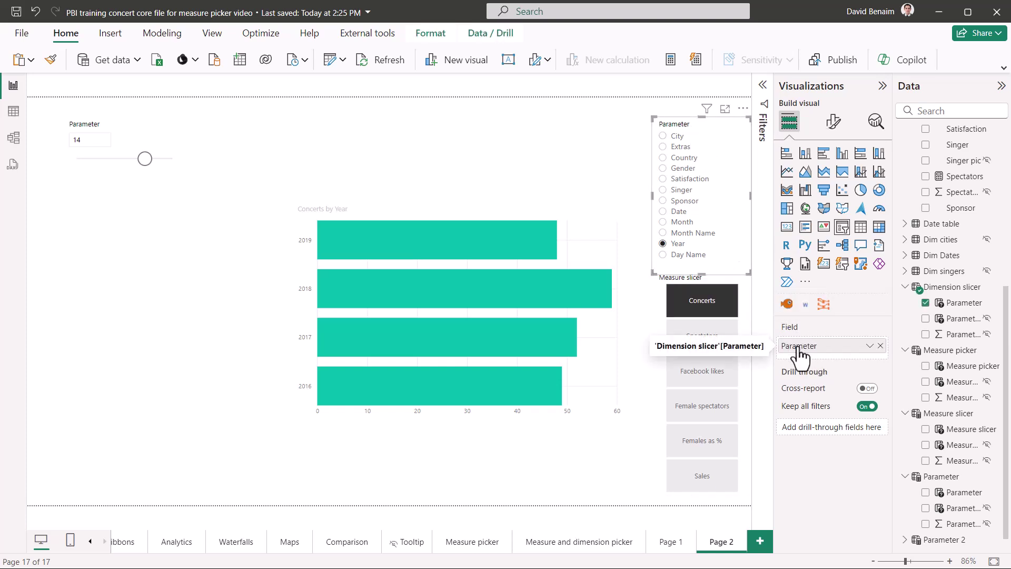
{"action": "double_click", "coordinate": [820, 346]}
{"action": "left_click_drag", "start_coordinate": [821, 347], "coordinate": [783, 347]}
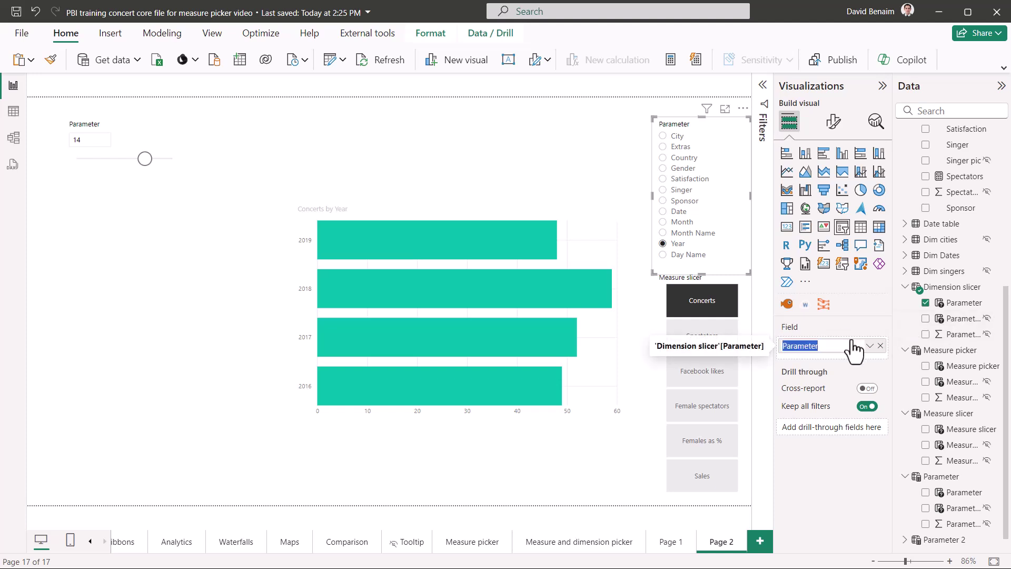
{"action": "type", "text": "Dimension picker"}
{"action": "key", "text": "Return"}
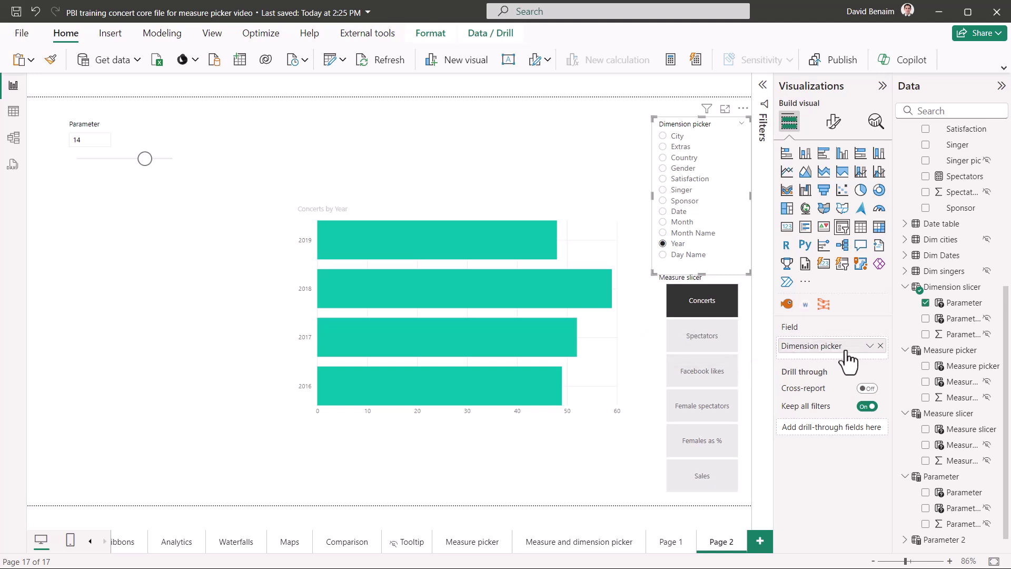
Step: Rename the Parameter column in the Data pane to 'Dimension picker'
{"action": "double_click", "coordinate": [965, 308]}
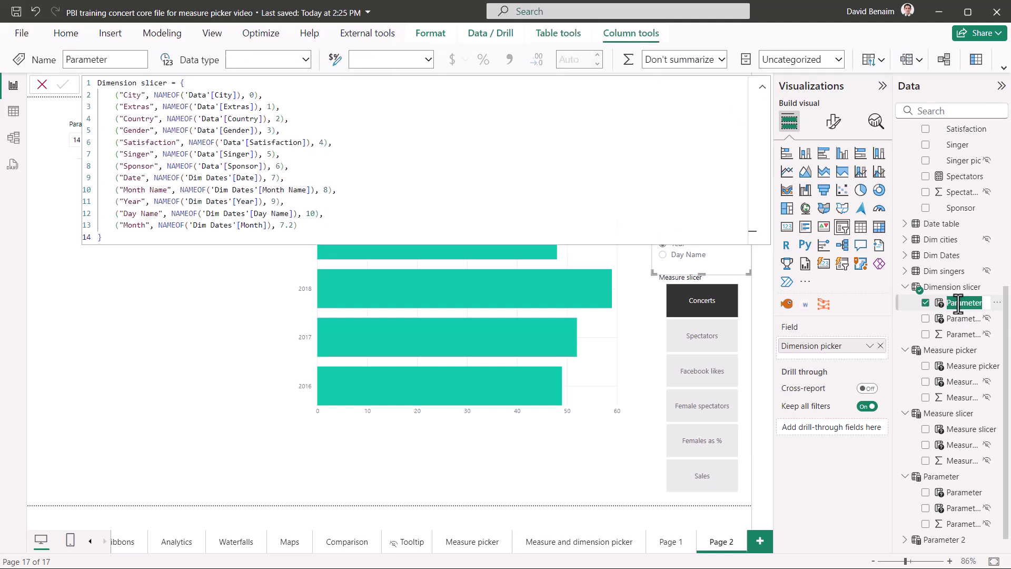
{"action": "type", "text": "Dimensio"}
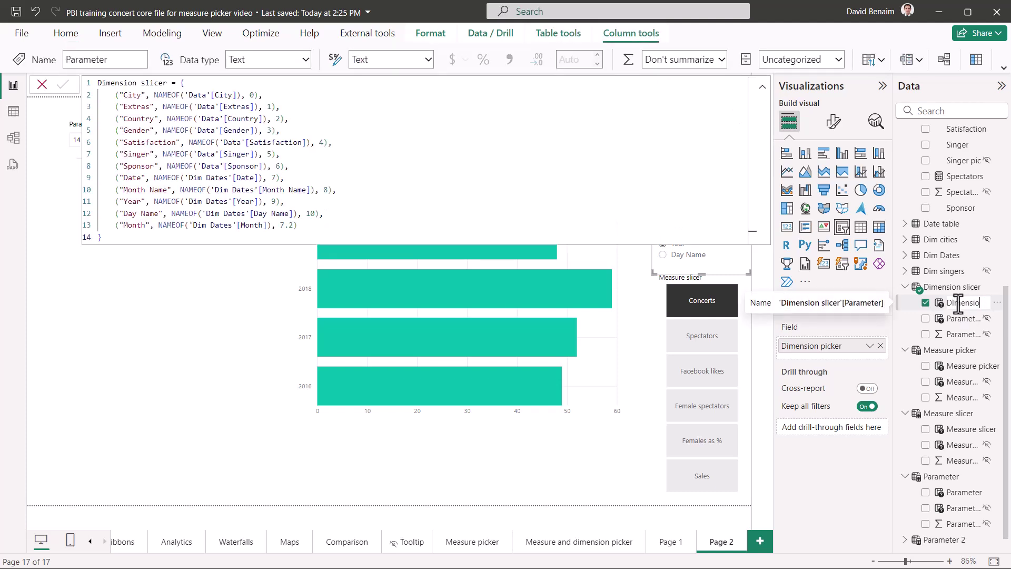
{"action": "type", "text": "n picker"}
{"action": "key", "text": "Return"}
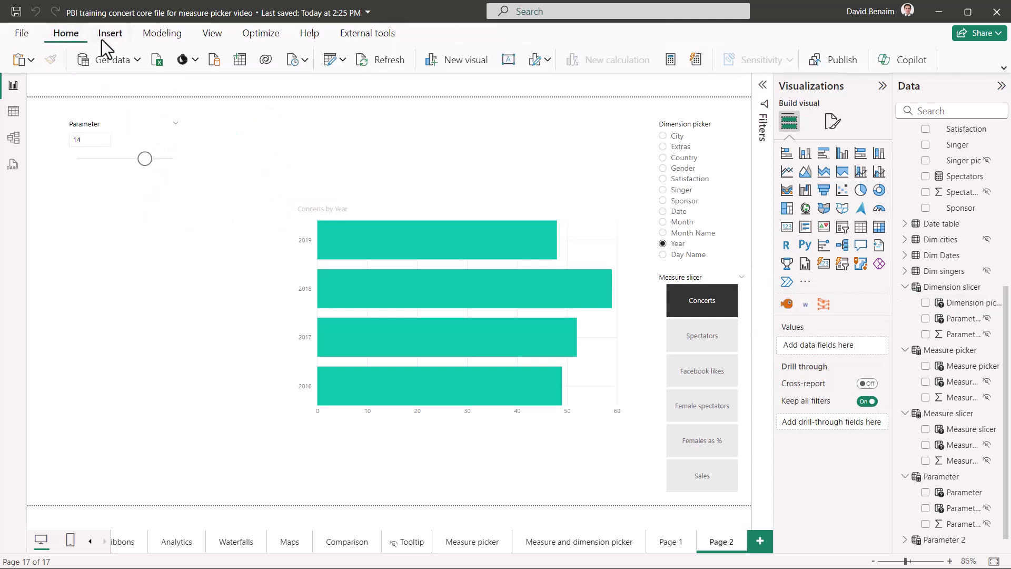
Step: Start a new fields parameter from the Modeling tab
{"action": "left_click", "coordinate": [110, 34]}
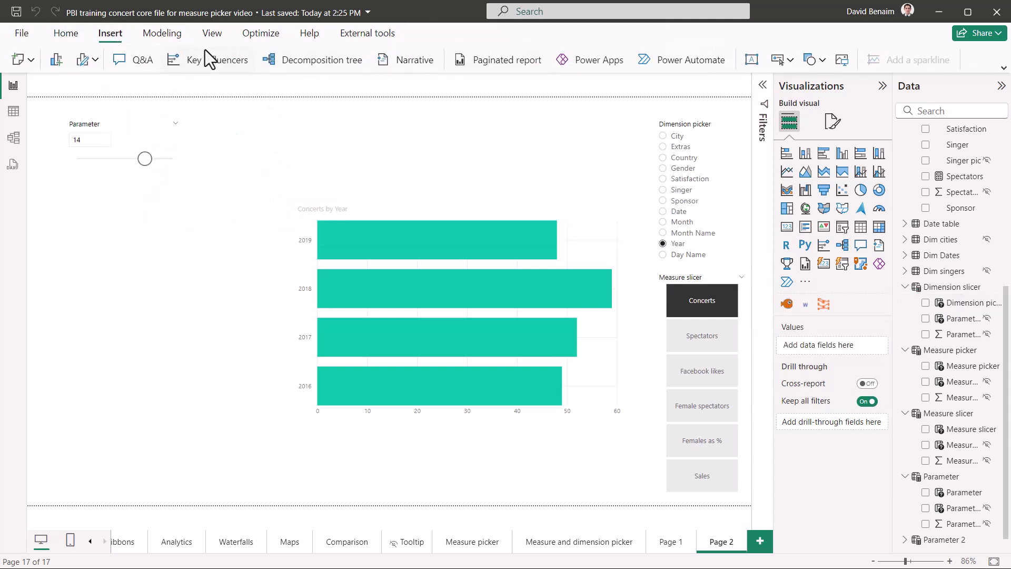
{"action": "left_click", "coordinate": [163, 35]}
{"action": "left_click", "coordinate": [493, 59]}
{"action": "left_click", "coordinate": [486, 106]}
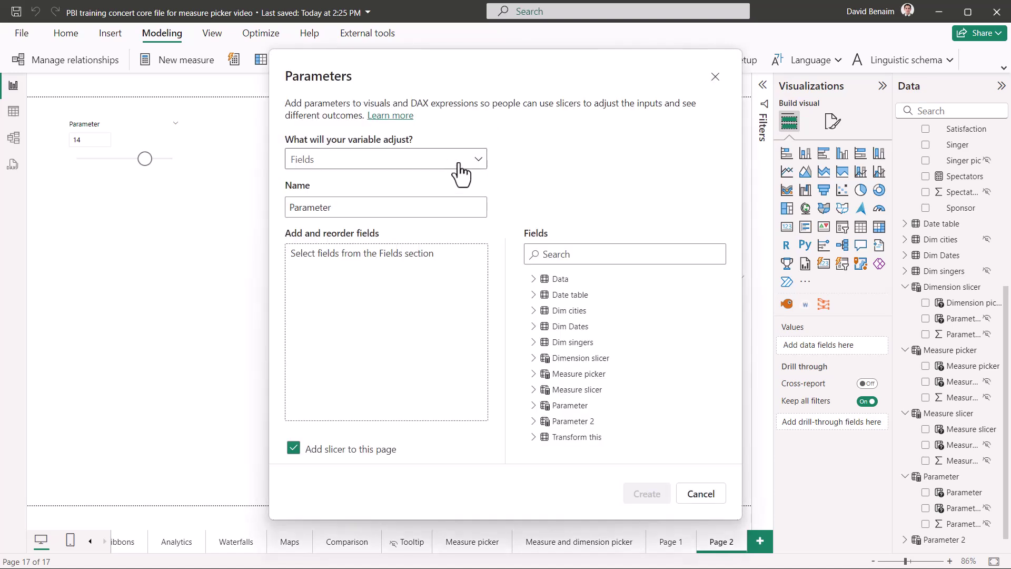
Step: Add Average facebook likes, Concerts, Facebook likes, Female spectators, Females as % and Sales to the parameter
{"action": "left_click", "coordinate": [533, 280]}
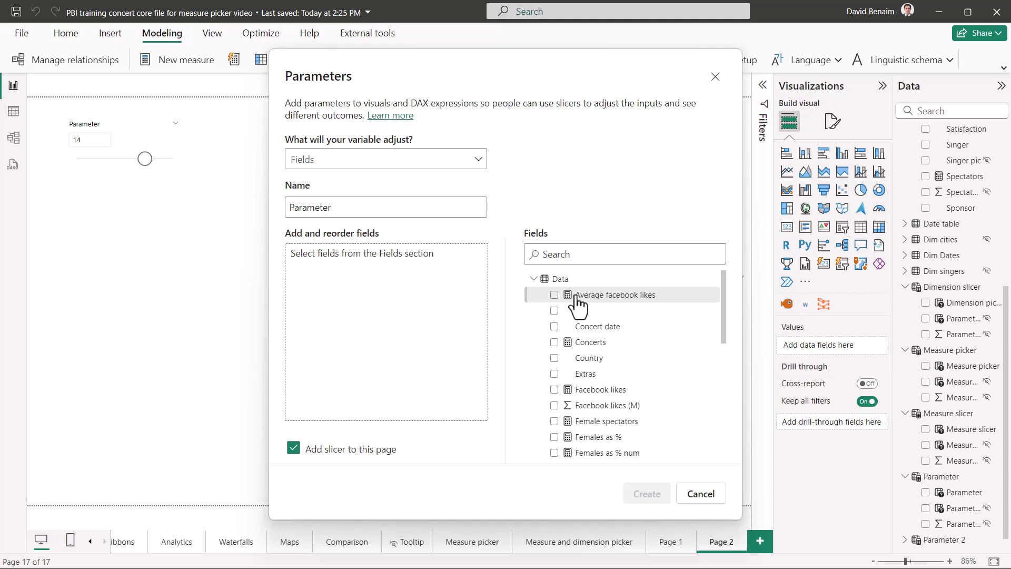
{"action": "left_click", "coordinate": [554, 296]}
{"action": "left_click", "coordinate": [604, 346]}
{"action": "left_click", "coordinate": [619, 389]}
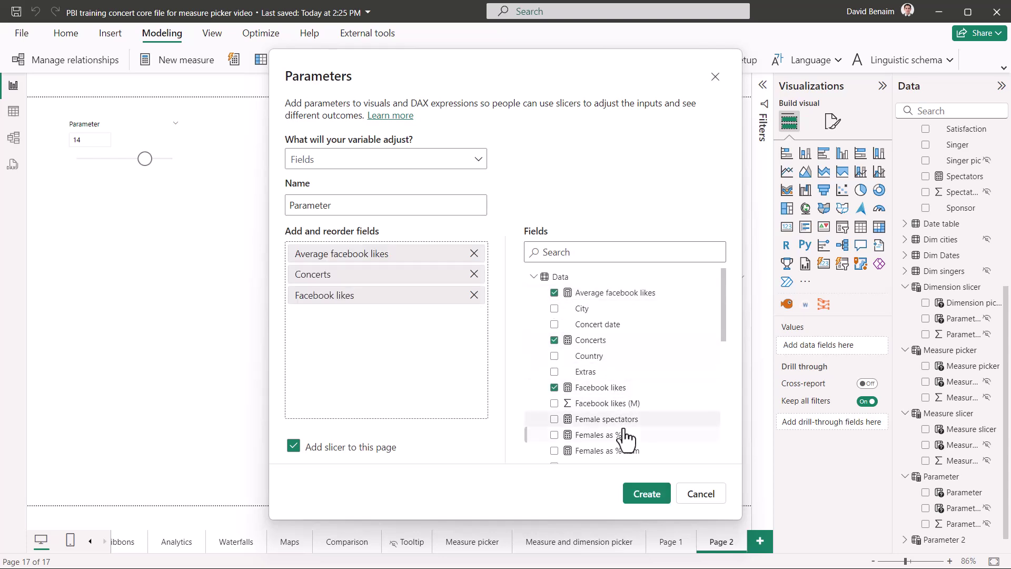
{"action": "left_click", "coordinate": [624, 419]}
{"action": "left_click", "coordinate": [629, 435]}
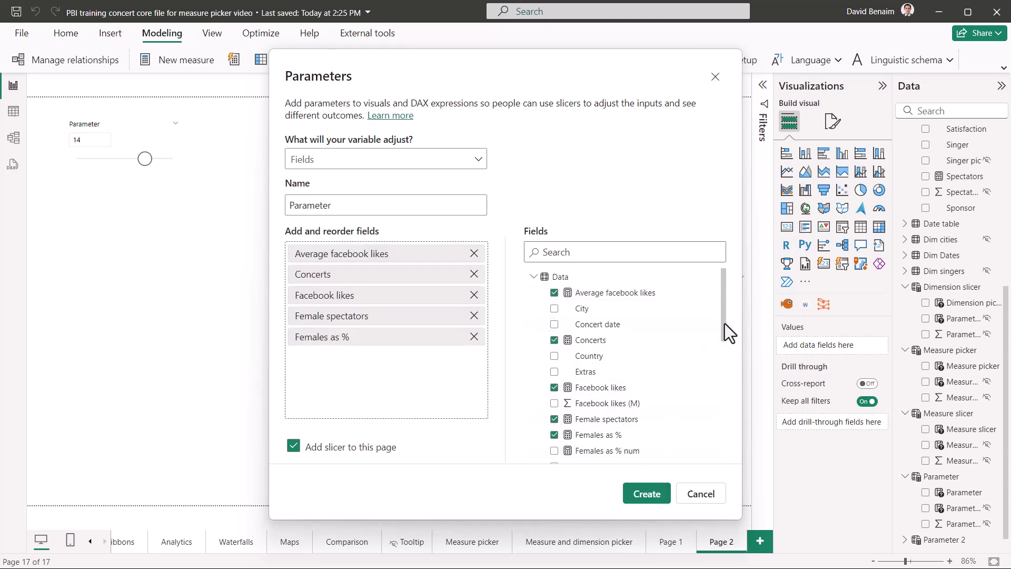
{"action": "left_click_drag", "start_coordinate": [725, 324], "coordinate": [723, 372]}
{"action": "left_click", "coordinate": [632, 370]}
Step: Move Sales to second and Concerts below Facebook likes, then cancel the draft parameter
{"action": "left_click_drag", "start_coordinate": [378, 364], "coordinate": [377, 288]}
{"action": "left_click_drag", "start_coordinate": [391, 273], "coordinate": [391, 328]}
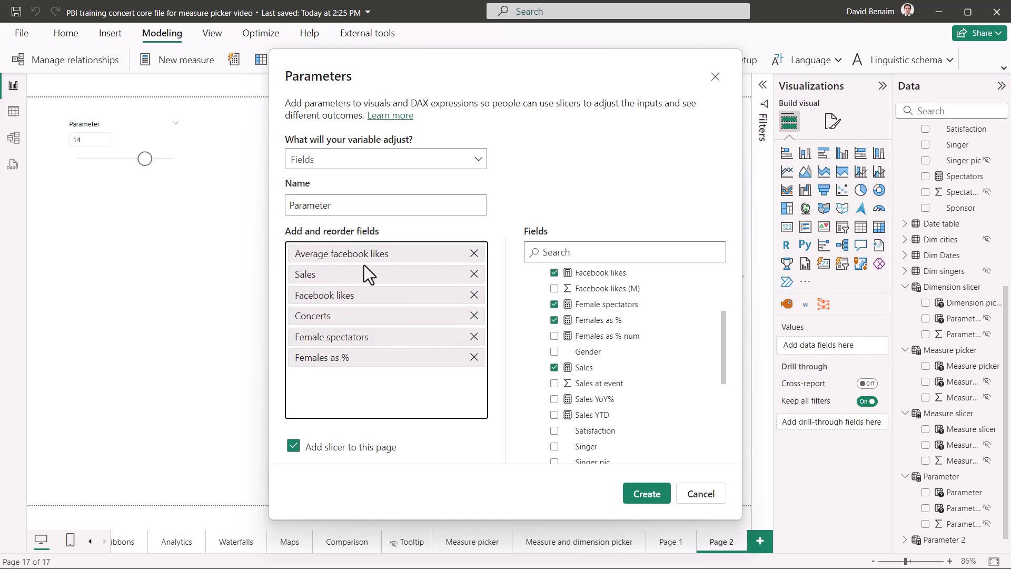
{"action": "double_click", "coordinate": [321, 205]}
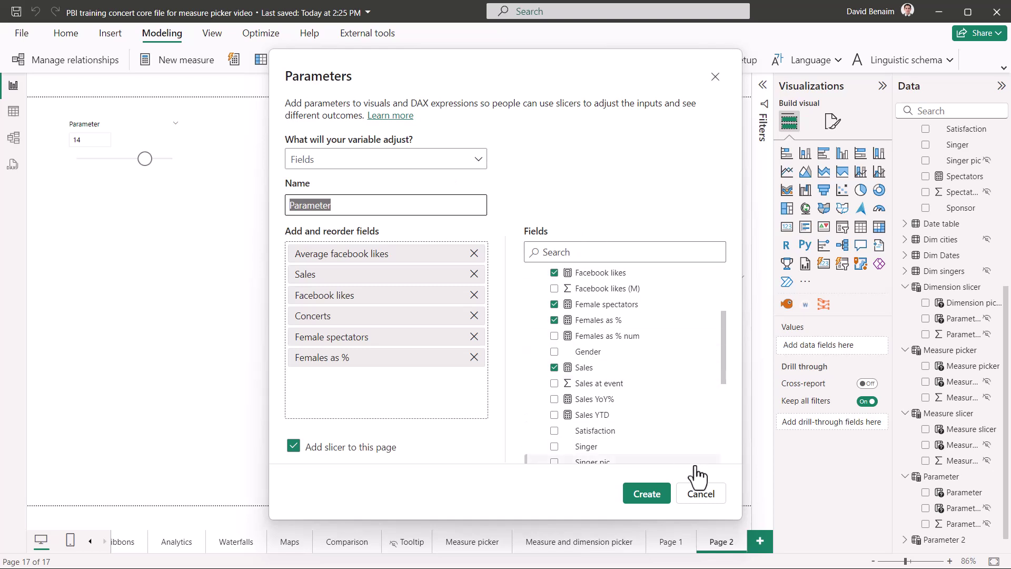
{"action": "left_click", "coordinate": [702, 494]}
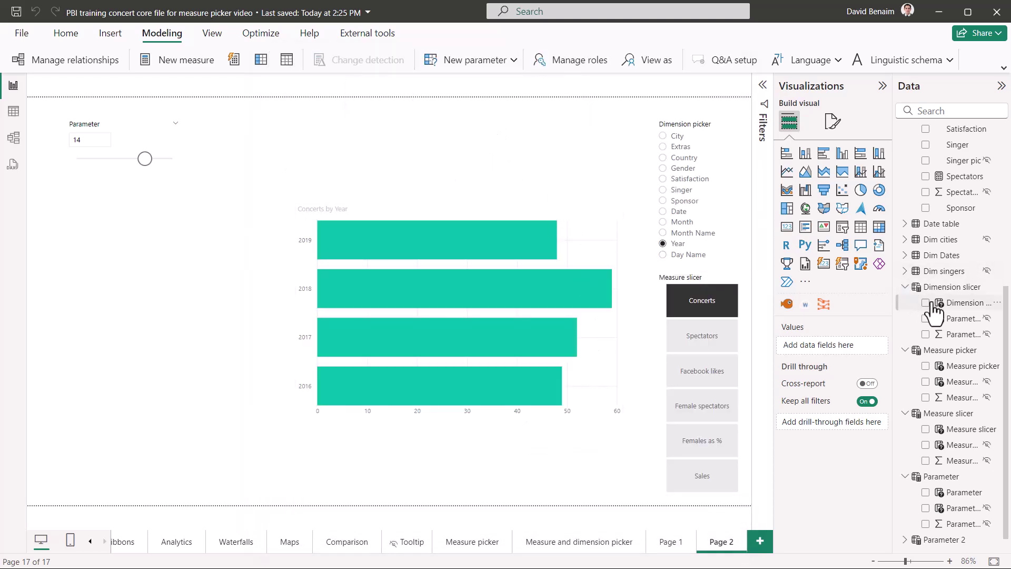
Step: Place Measure picker on the page as a table and widen it to show all measures
{"action": "left_click_drag", "start_coordinate": [955, 372], "coordinate": [152, 360]}
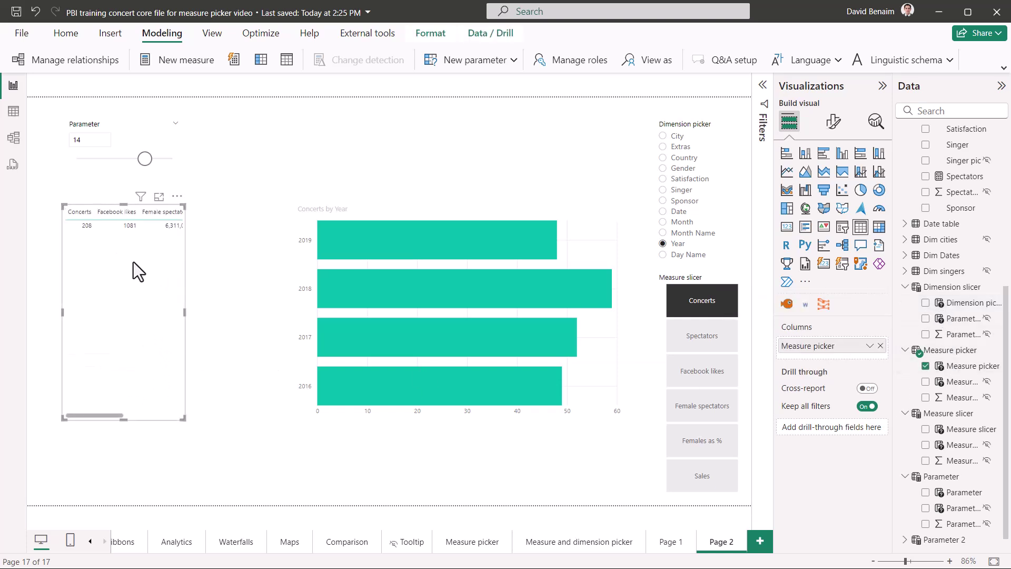
{"action": "left_click_drag", "start_coordinate": [184, 419], "coordinate": [306, 269]}
{"action": "left_click", "coordinate": [178, 293]}
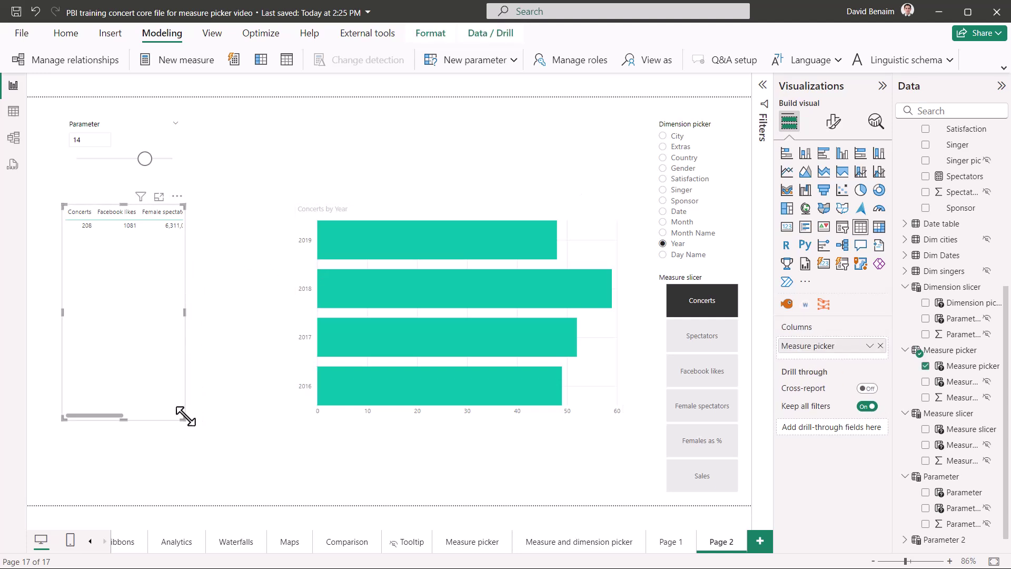
{"action": "left_click_drag", "start_coordinate": [185, 417], "coordinate": [315, 237]}
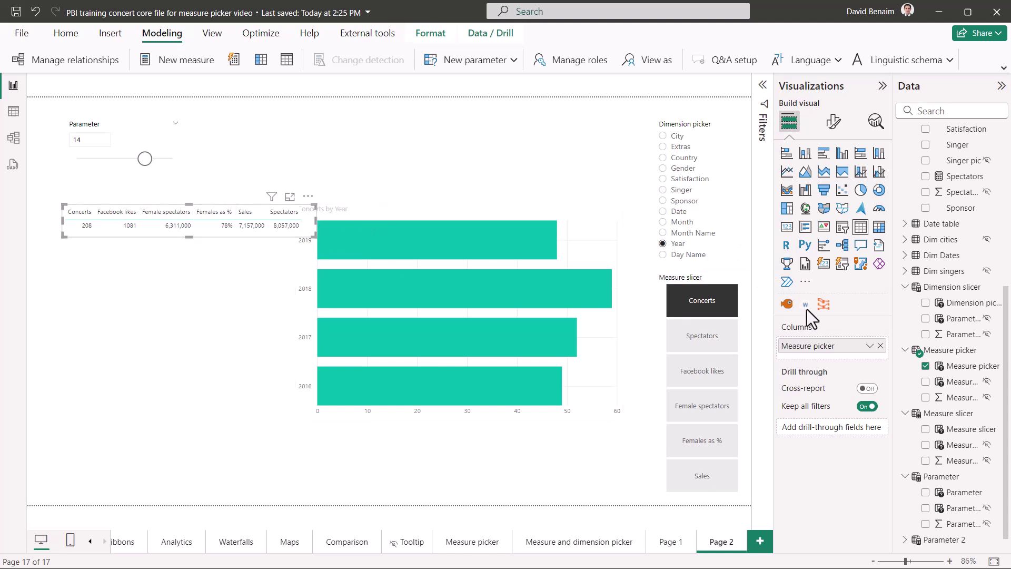
Step: Make it a clustered bar chart with Sponsor on the Y-axis and Measure picker on the X-axis, and resize
{"action": "left_click", "coordinate": [823, 153]}
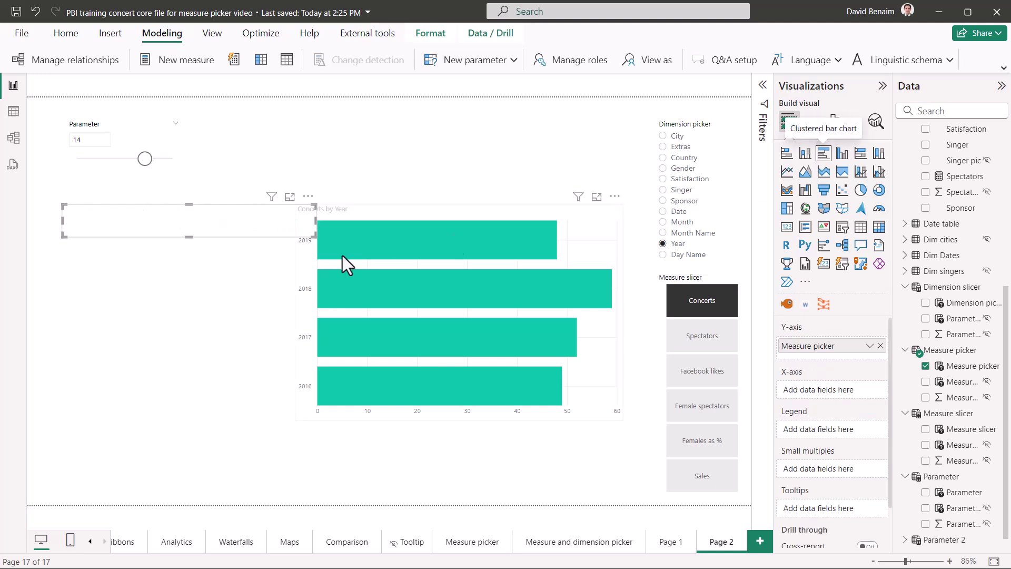
{"action": "left_click", "coordinate": [926, 208]}
{"action": "left_click_drag", "start_coordinate": [311, 236], "coordinate": [284, 472]}
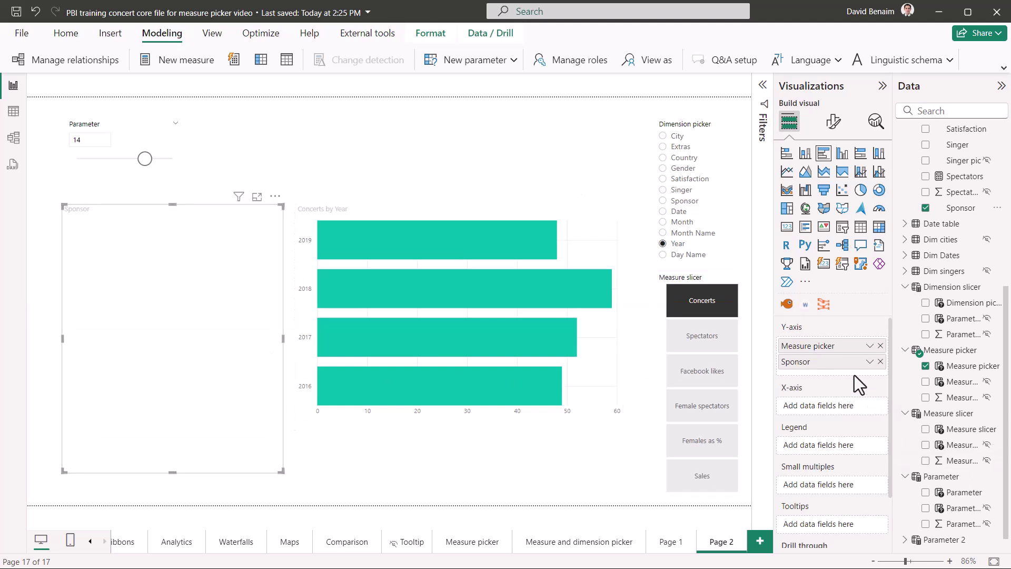
{"action": "left_click_drag", "start_coordinate": [851, 349], "coordinate": [853, 416]}
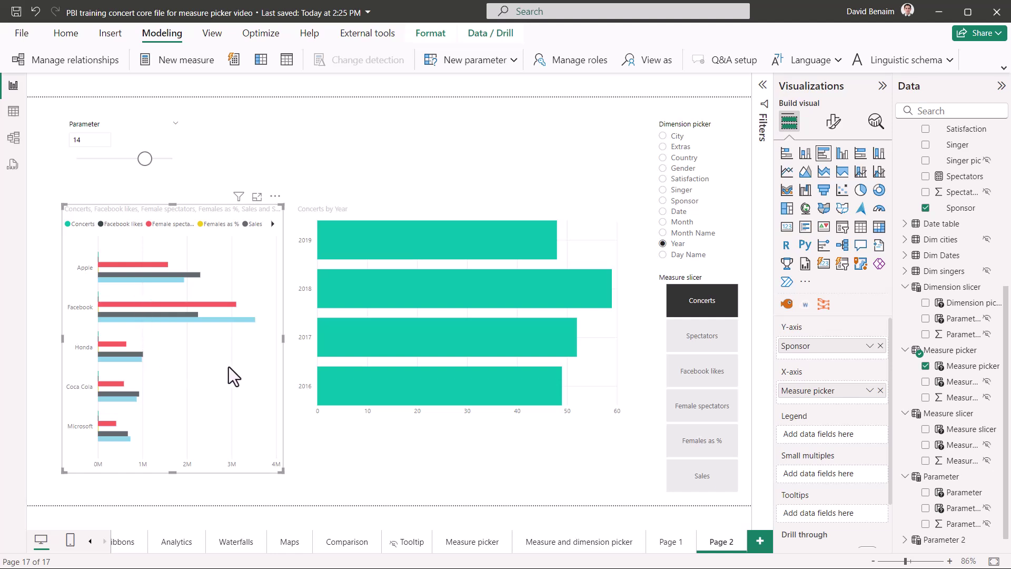
{"action": "left_click_drag", "start_coordinate": [279, 472], "coordinate": [412, 442]}
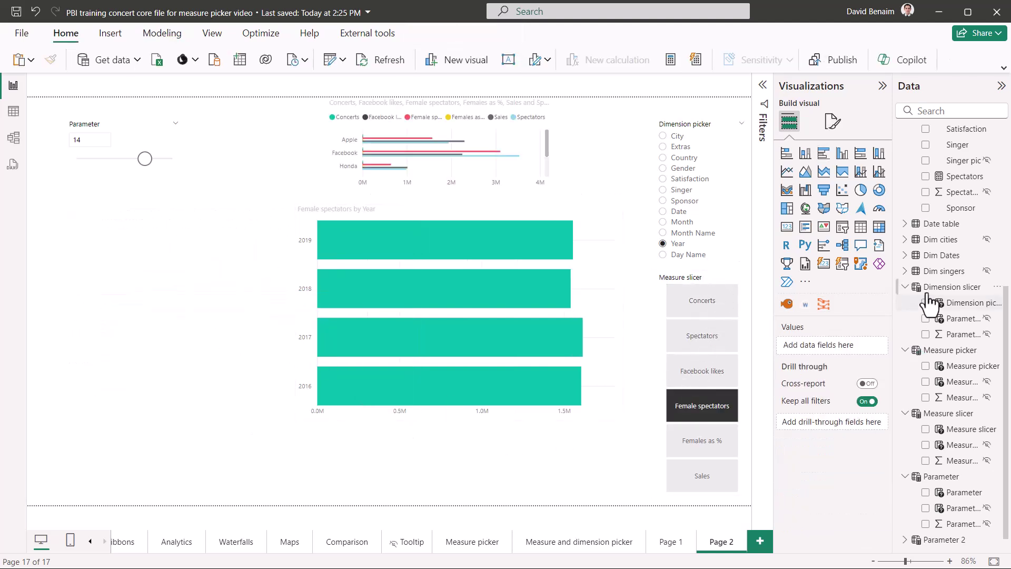
Step: Add a multi-row card fed by the Measure slicer field, trying Facebook likes, Spectators and Concerts
{"action": "left_click", "coordinate": [805, 227]}
{"action": "left_click", "coordinate": [926, 366]}
{"action": "left_click", "coordinate": [925, 366]}
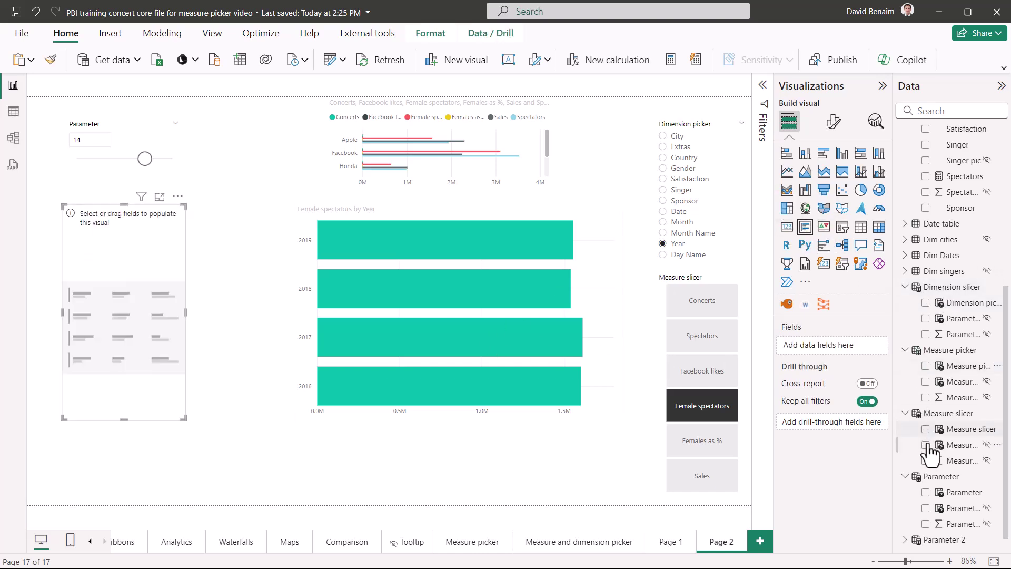
{"action": "left_click", "coordinate": [926, 429]}
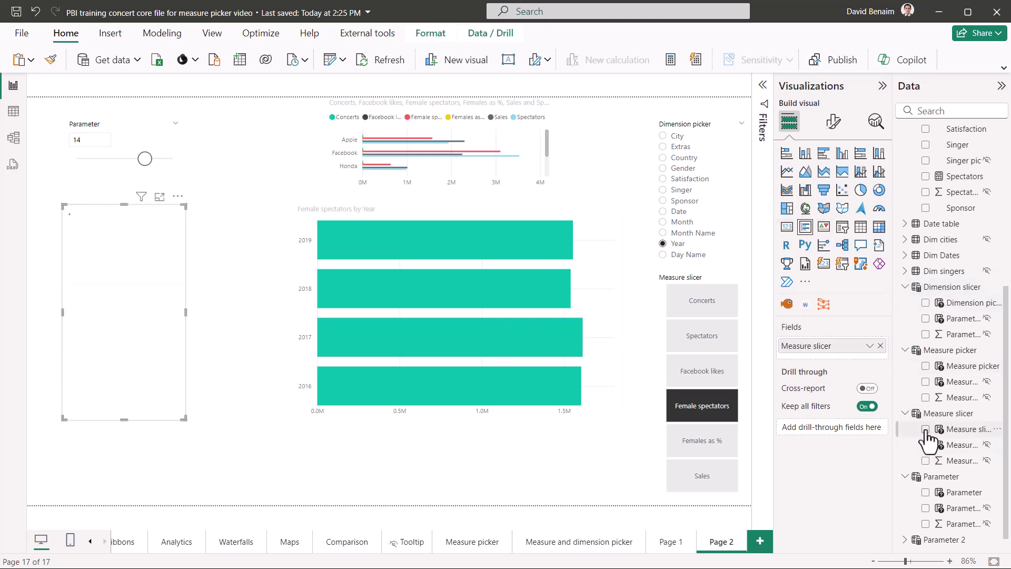
{"action": "left_click", "coordinate": [702, 371]}
{"action": "left_click", "coordinate": [715, 324]}
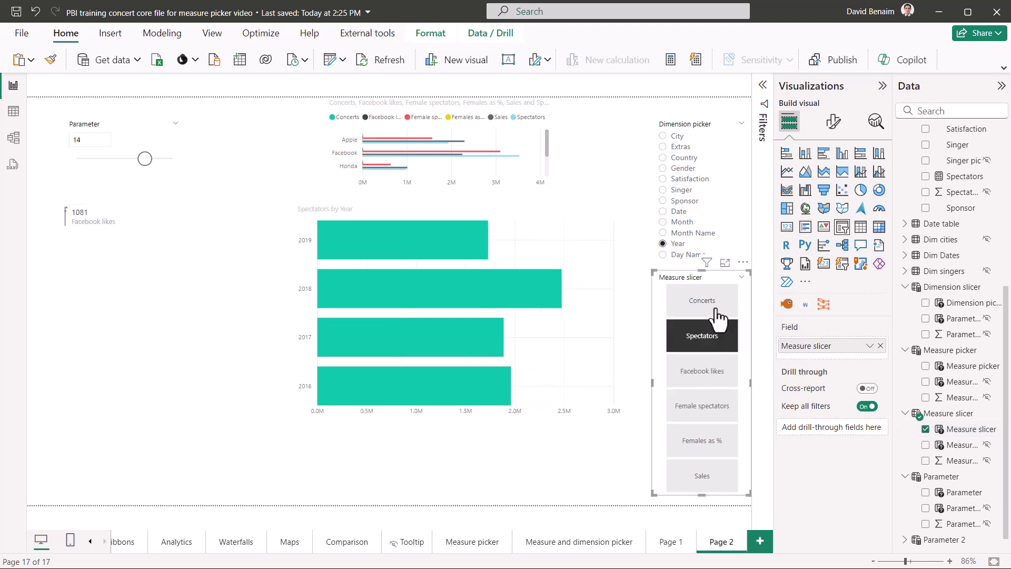
{"action": "left_click", "coordinate": [716, 297]}
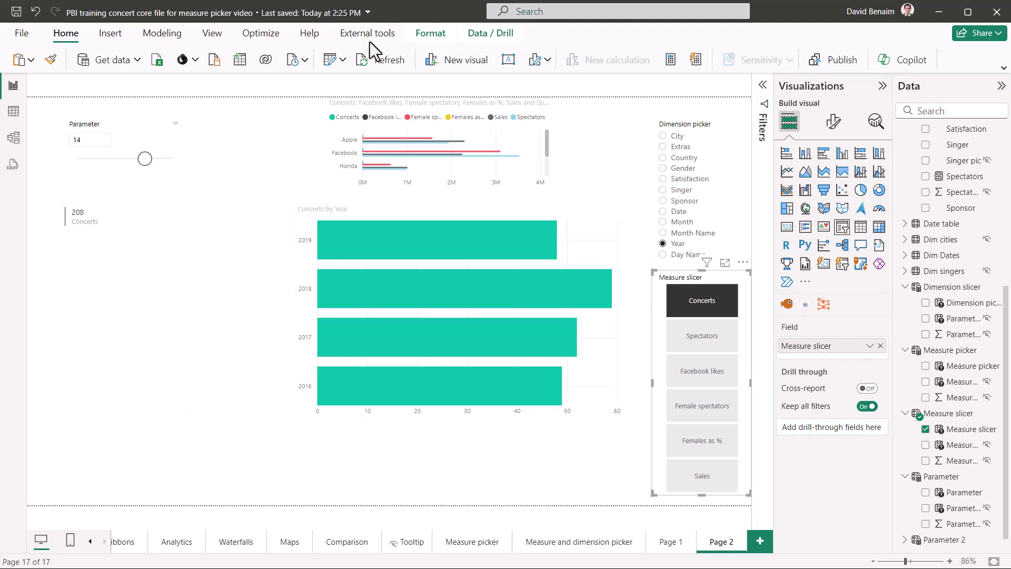
Step: Set the Measure slicer's interaction with the card to None via Edit interactions
{"action": "left_click", "coordinate": [435, 35]}
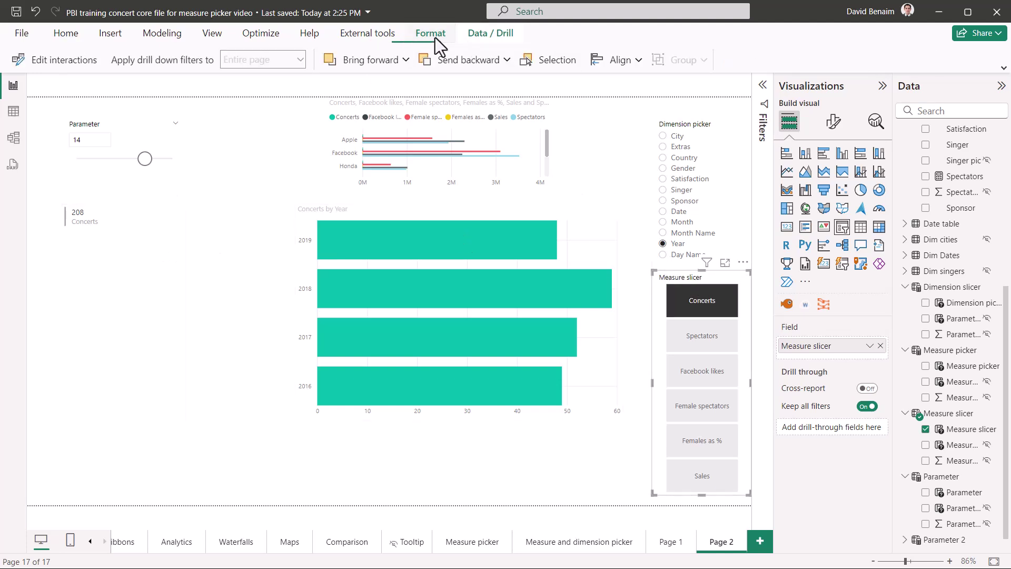
{"action": "left_click", "coordinate": [74, 57]}
{"action": "left_click", "coordinate": [172, 197]}
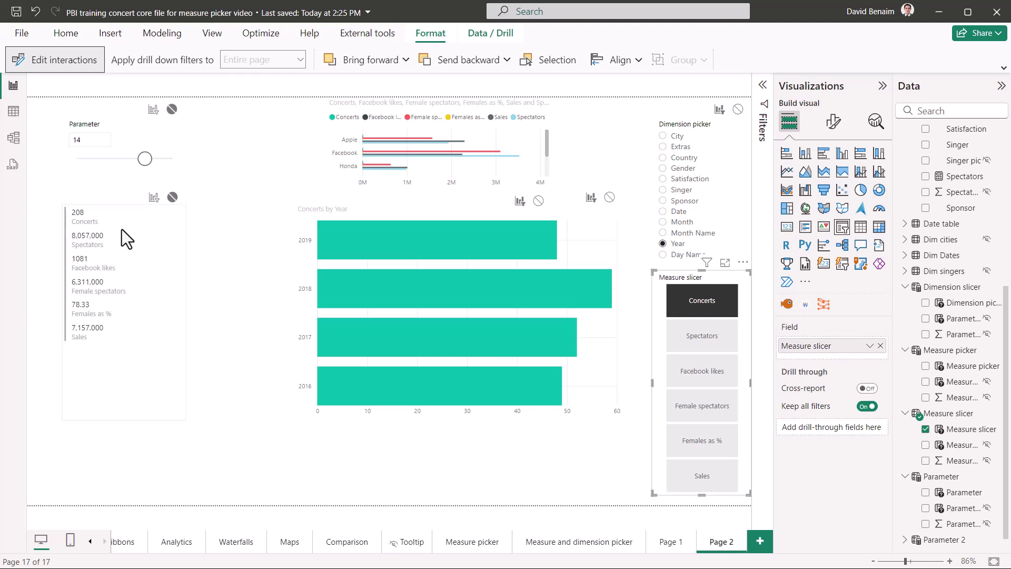
Step: Cycle the Measure slicer through Spectators, Facebook likes, Female spectators and Females as %, ending on Sales
{"action": "left_click", "coordinate": [705, 345]}
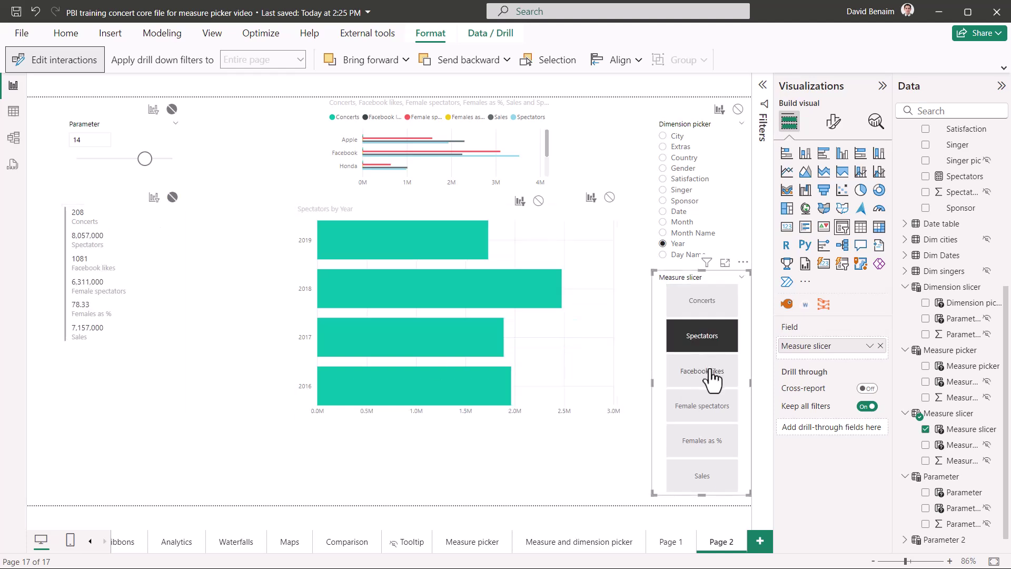
{"action": "left_click", "coordinate": [712, 372]}
{"action": "left_click", "coordinate": [711, 416]}
{"action": "left_click", "coordinate": [714, 454]}
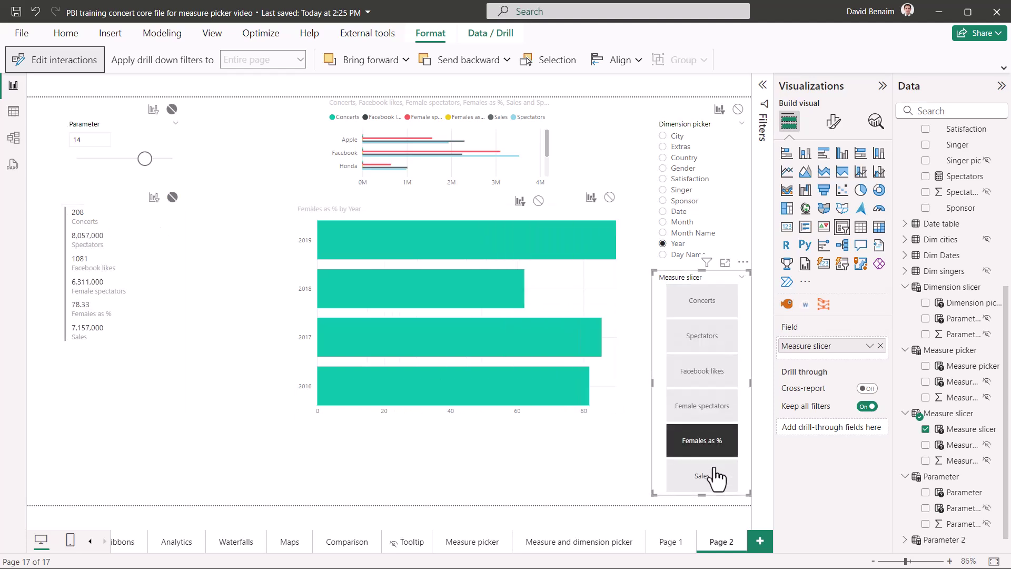
{"action": "left_click", "coordinate": [716, 477]}
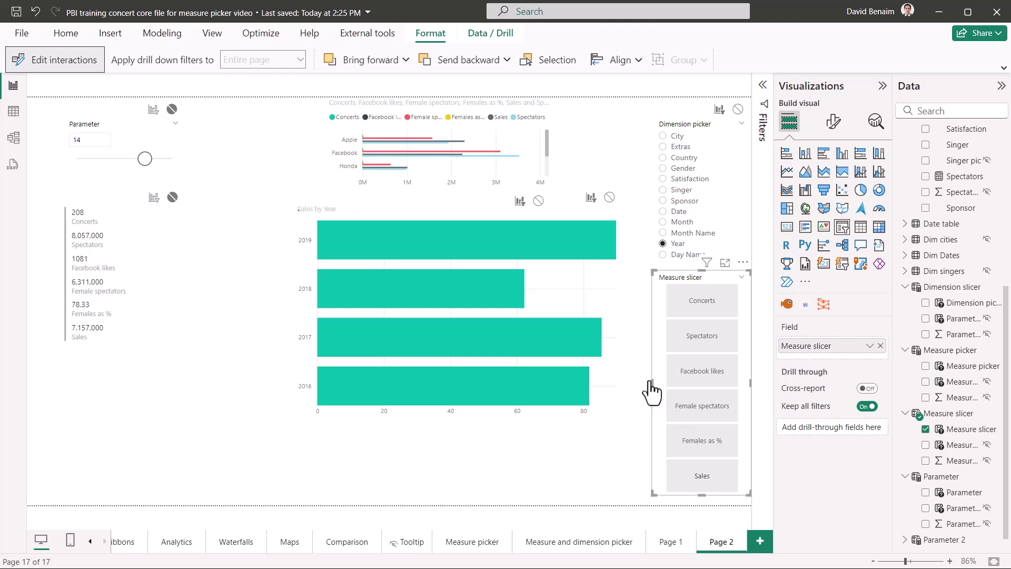
Step: Break the chart down by Satisfaction and highlight its Low, Med and High bars
{"action": "left_click", "coordinate": [665, 179]}
{"action": "left_click", "coordinate": [400, 316]}
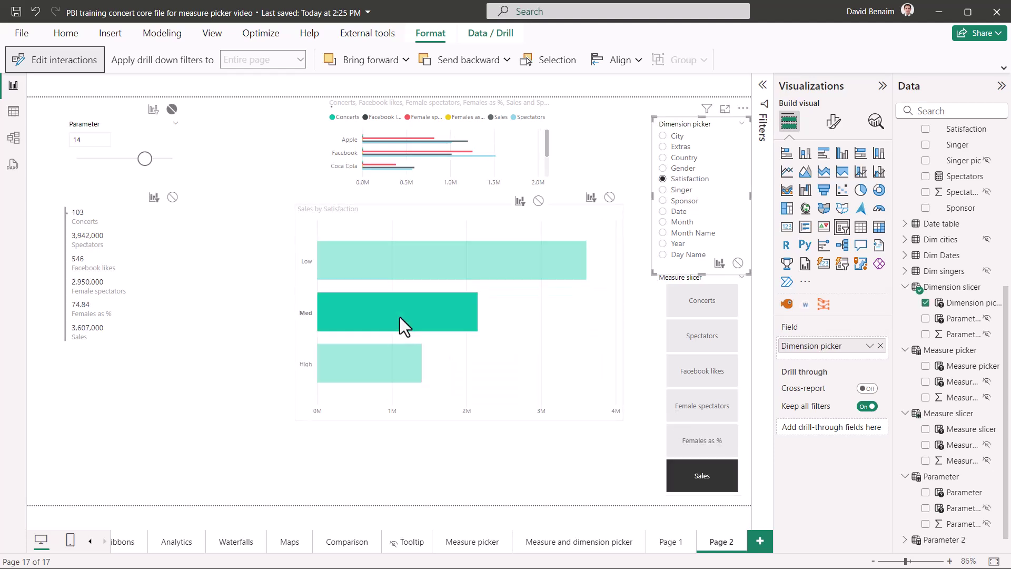
{"action": "left_click", "coordinate": [375, 363]}
{"action": "left_click", "coordinate": [329, 262]}
{"action": "left_click", "coordinate": [358, 308]}
{"action": "left_click", "coordinate": [384, 268]}
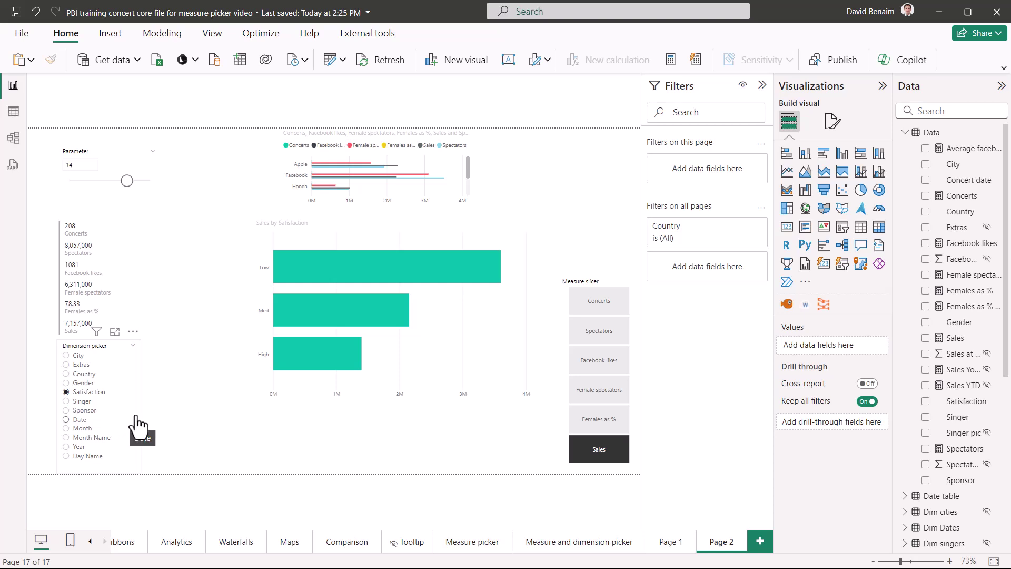
Step: Duplicate the Dimension picker slicer beside the Measure slicer and move the Measure slicer left of the chart
{"action": "left_click", "coordinate": [140, 361]}
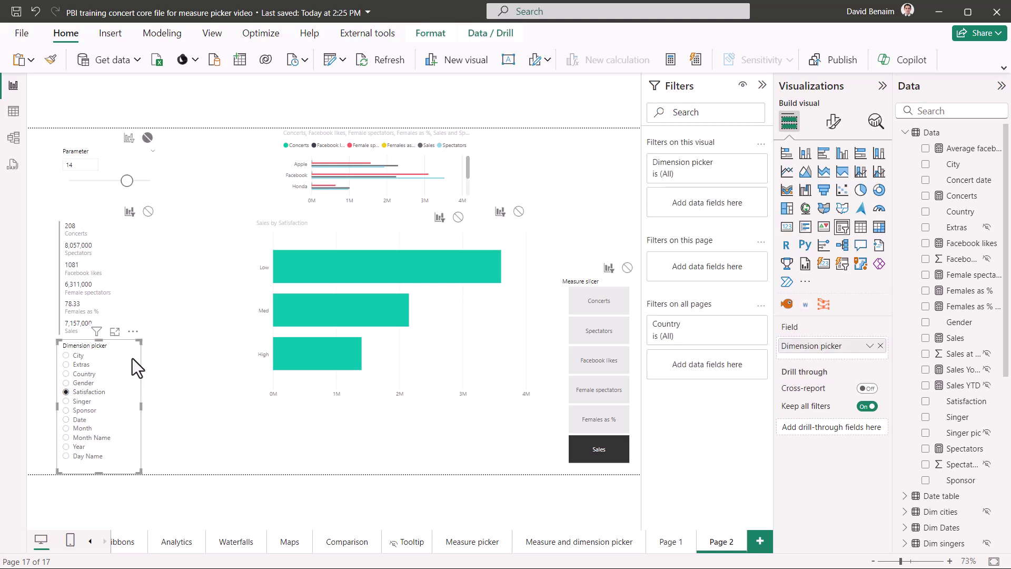
{"action": "left_click_drag", "start_coordinate": [130, 356], "coordinate": [226, 361]}
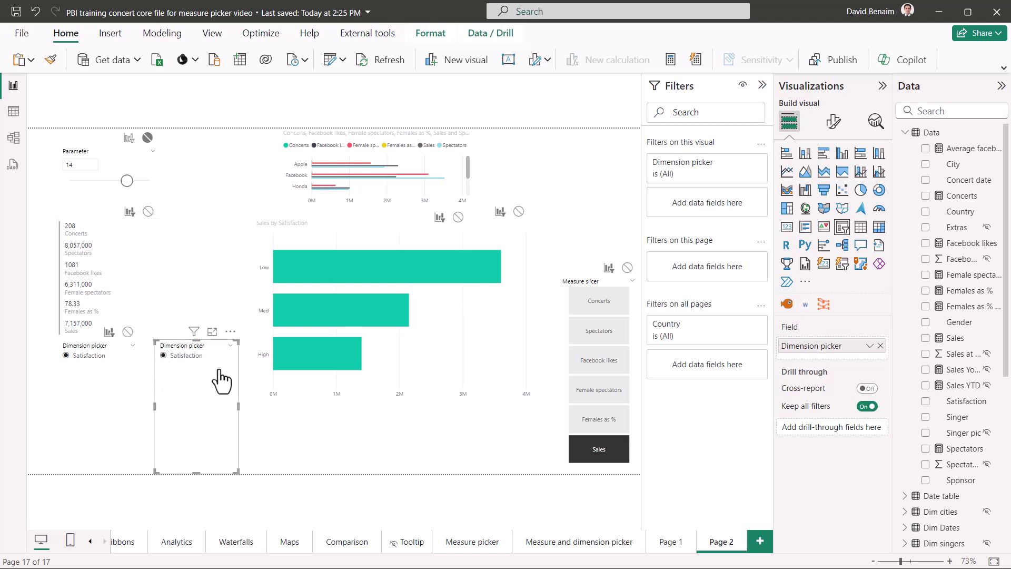
{"action": "left_click_drag", "start_coordinate": [219, 379], "coordinate": [617, 369]}
{"action": "left_click_drag", "start_coordinate": [590, 287], "coordinate": [232, 221]}
Step: Set the copy to Show values of selected field, testing with Extras, City and Satisfaction
{"action": "left_click", "coordinate": [620, 410]}
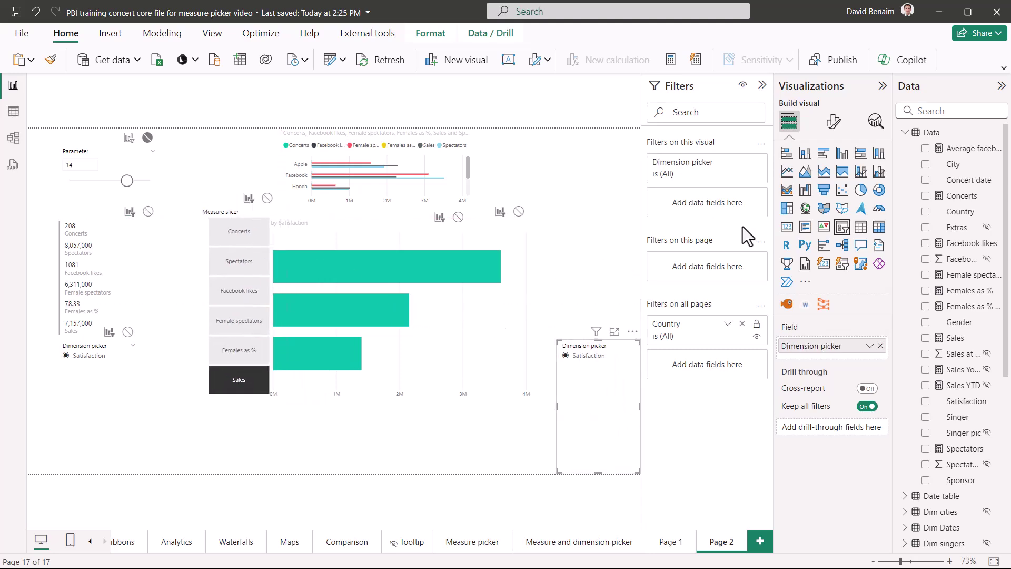
{"action": "left_click", "coordinate": [762, 86]}
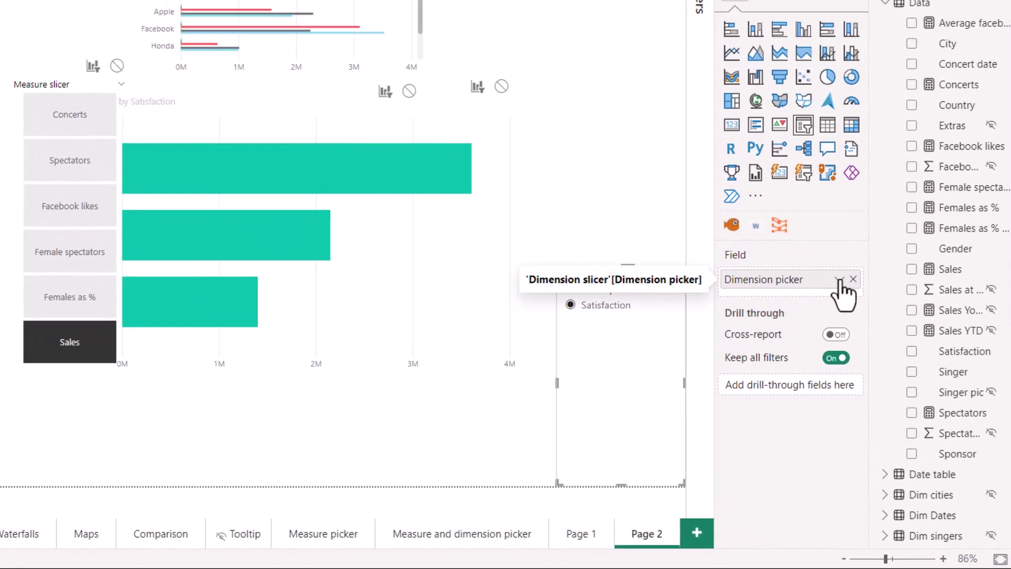
{"action": "left_click", "coordinate": [870, 346]}
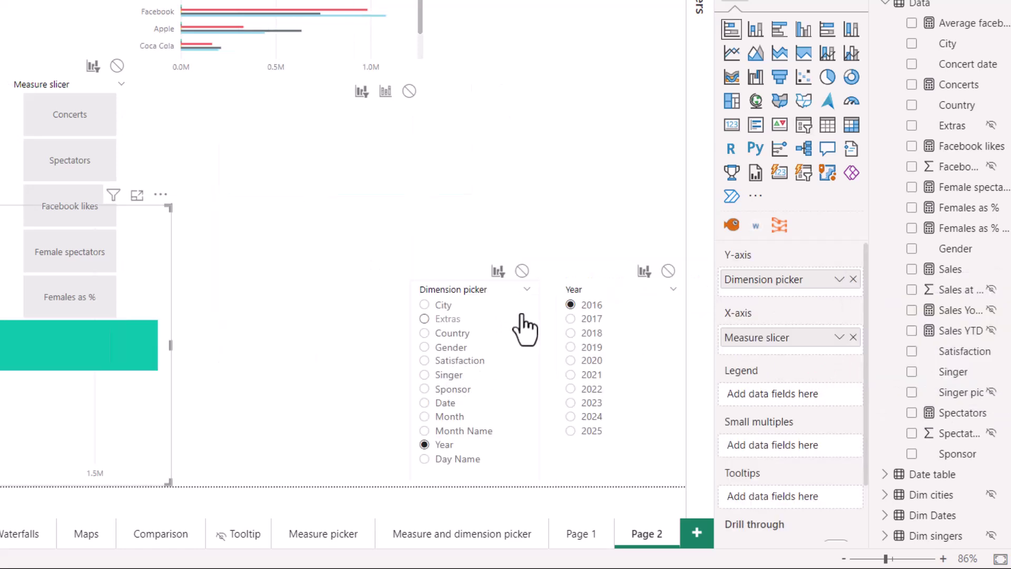
{"action": "left_click", "coordinate": [442, 318]}
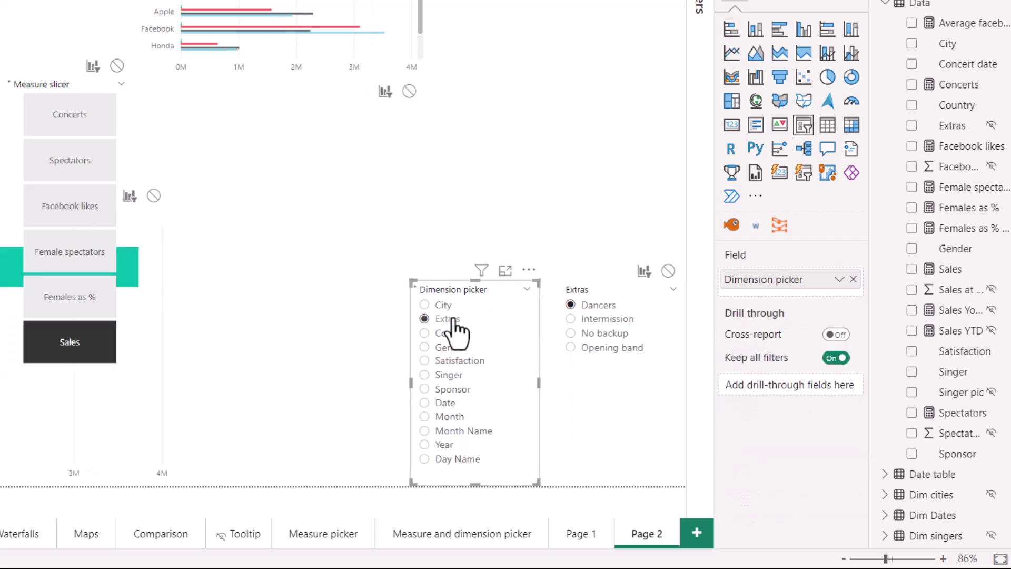
{"action": "left_click", "coordinate": [443, 305]}
{"action": "left_click", "coordinate": [452, 361]}
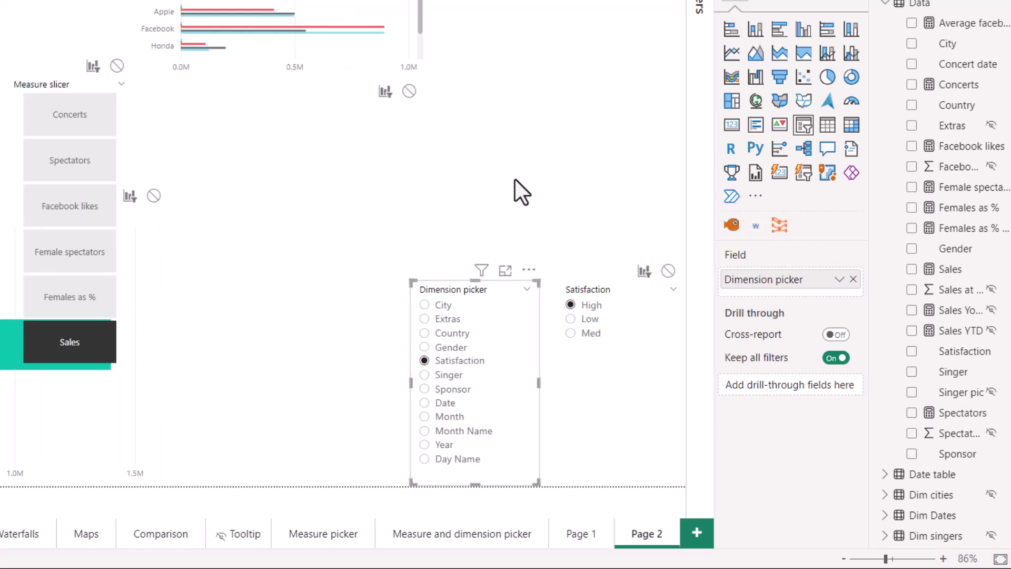